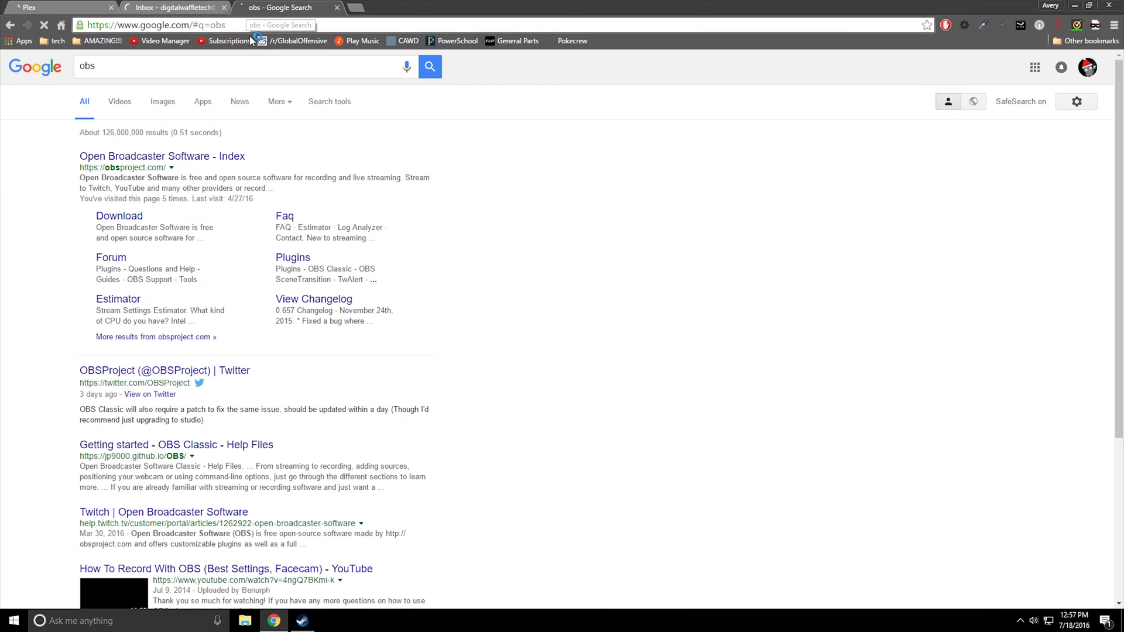
Open obsproject.com from the 'Open Broadcaster Software | Index' search result.
left_click(217, 156)
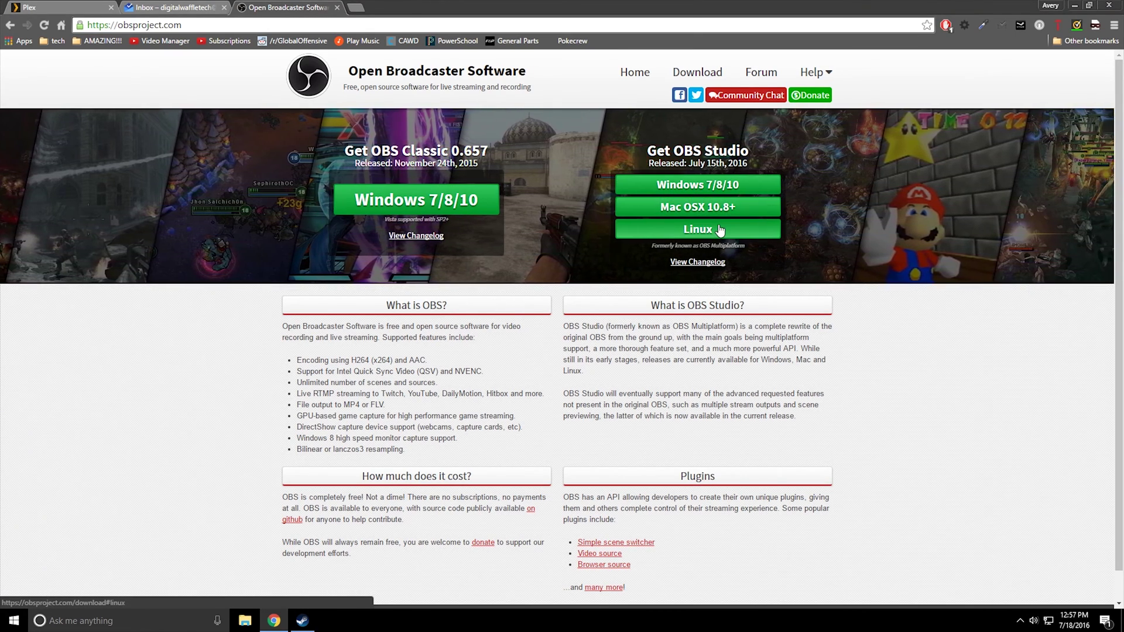
Launch OBS Studio from the desktop and browse its menus, cancelling a new profile.
key("super+d")
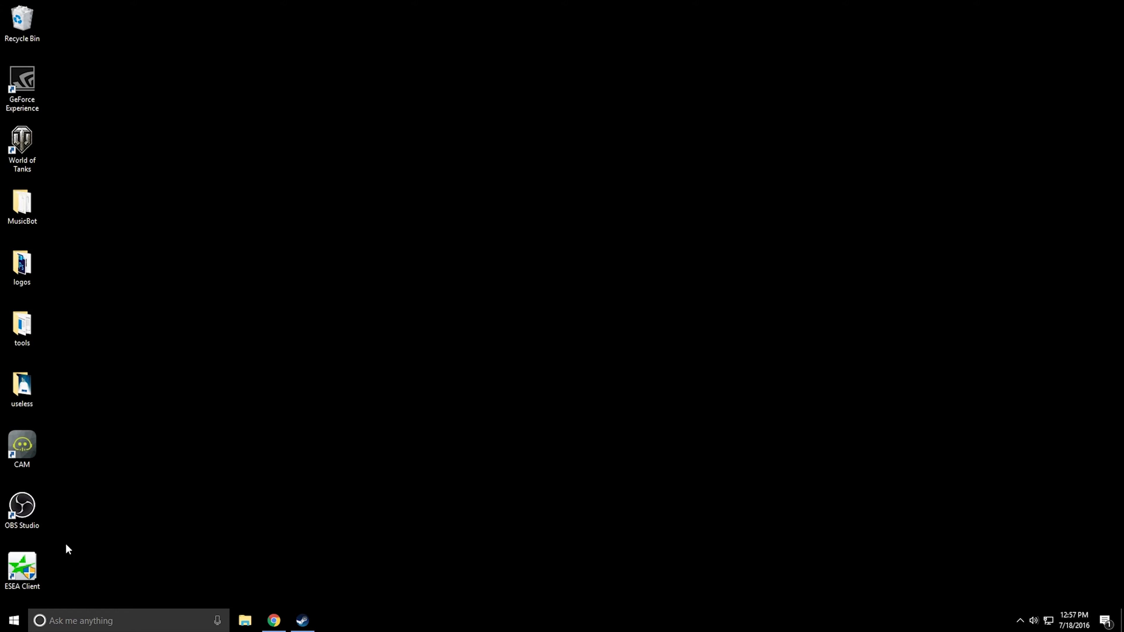
double_click(15, 501)
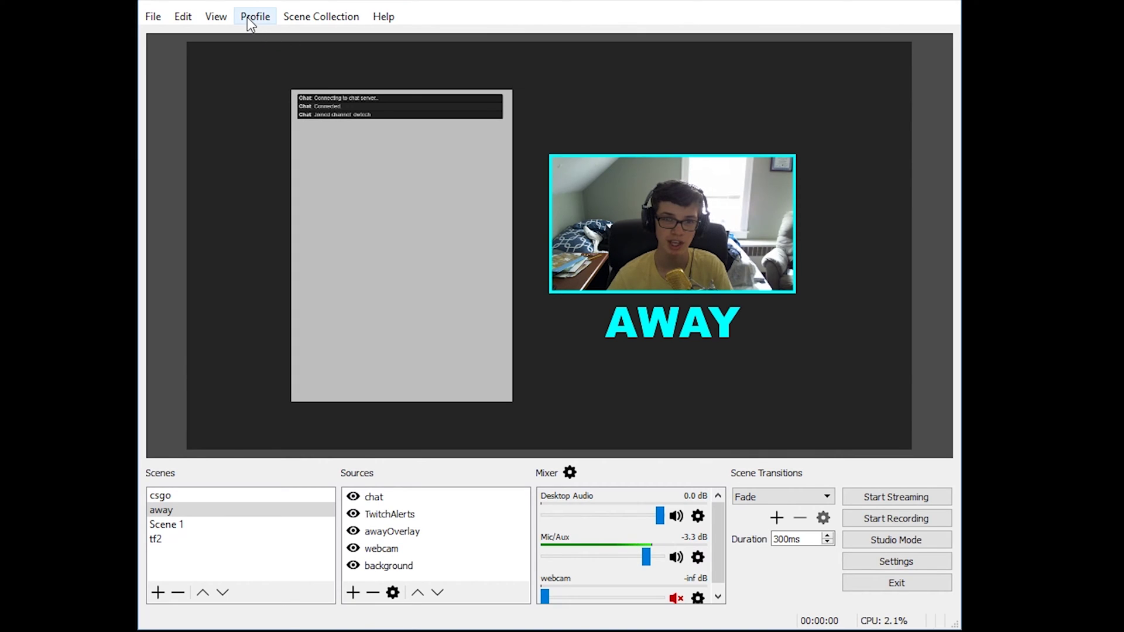
left_click(208, 20)
mouse_move(255, 16)
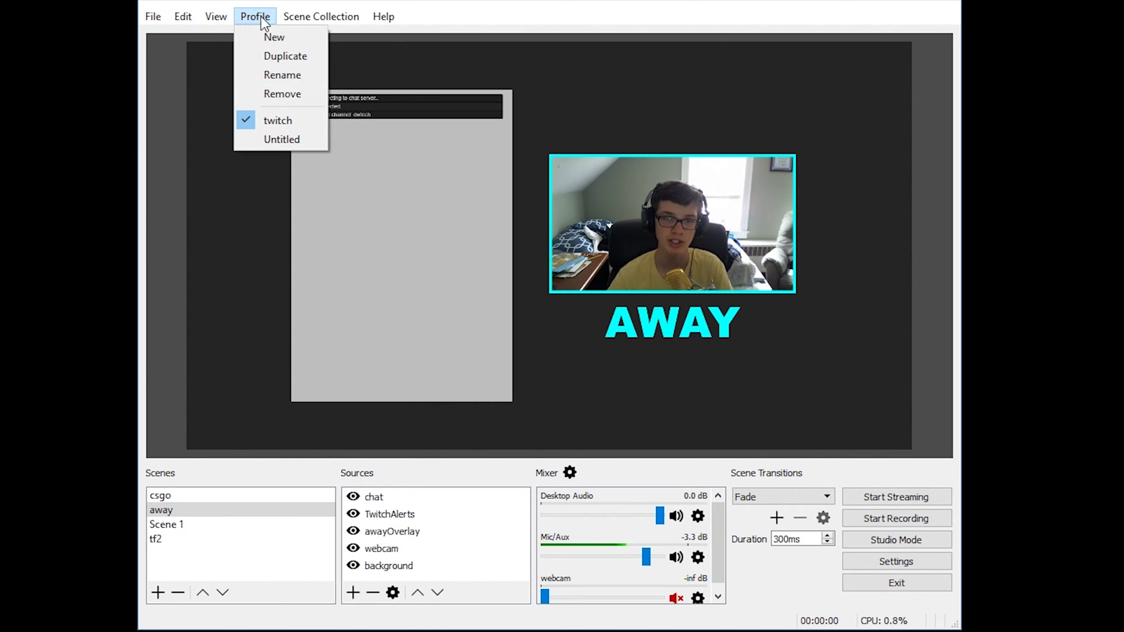
left_click(268, 34)
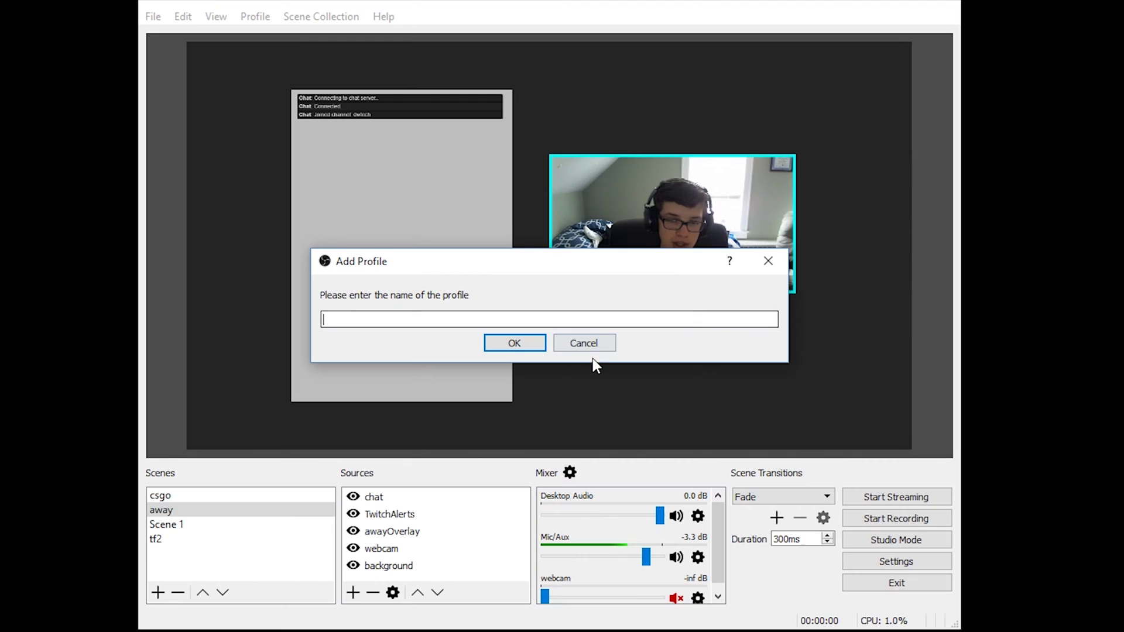
left_click(581, 343)
Create a new scene collection named 'sdsd' and select its default Scene.
left_click(321, 16)
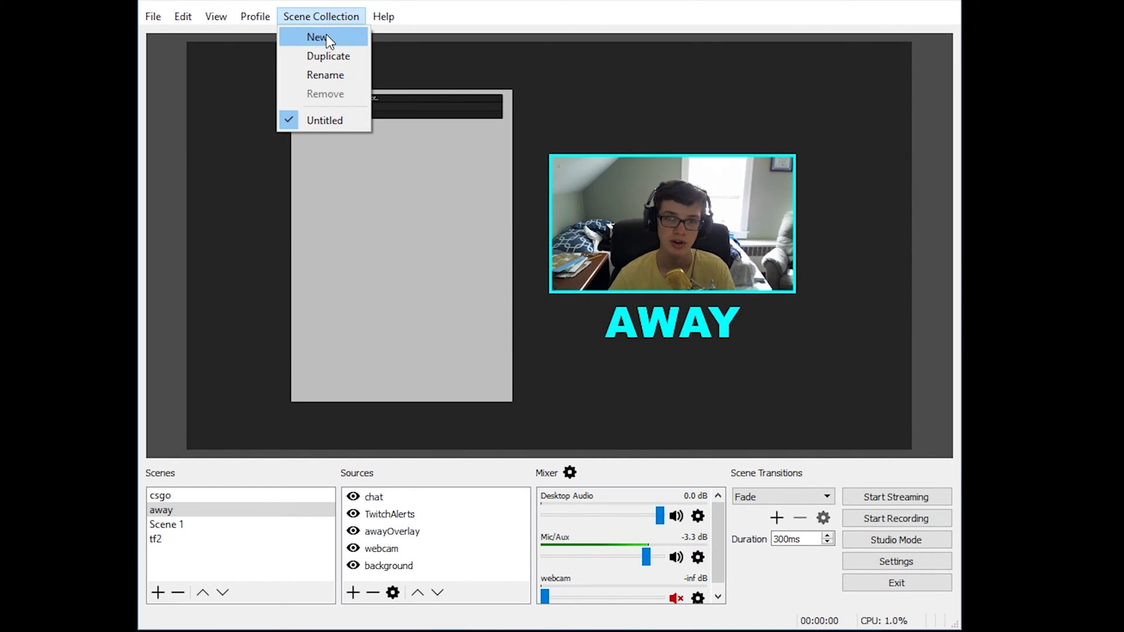
left_click(326, 35)
type("sdsd")
key("Return")
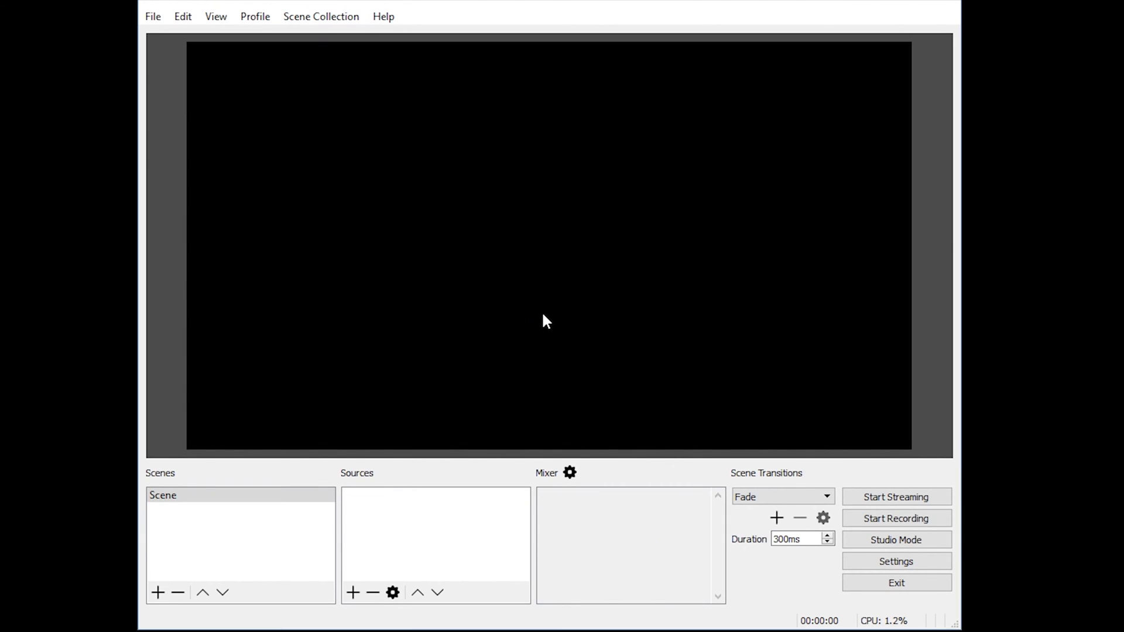
left_click(284, 524)
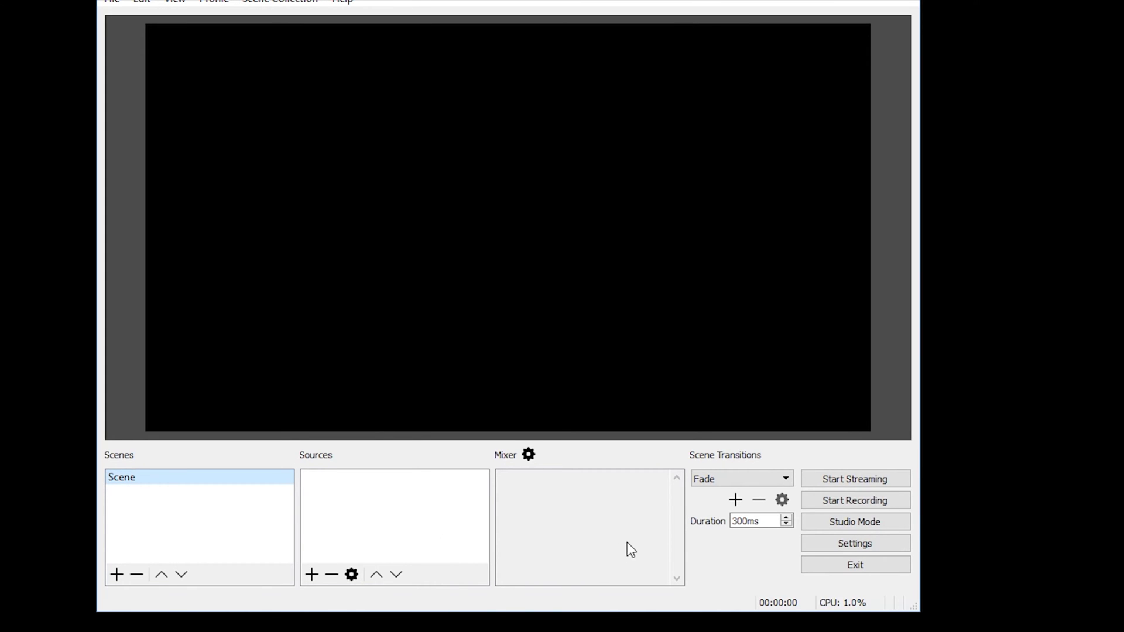
Open Settings and look over the Video and General pages before the Stream page.
left_click(830, 546)
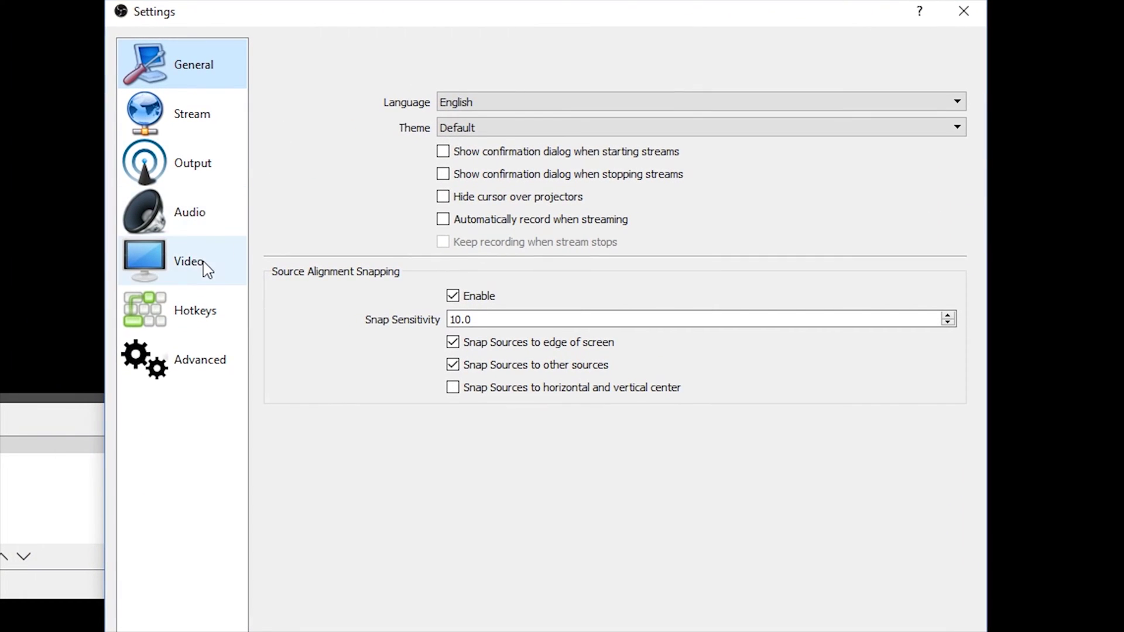
left_click(206, 268)
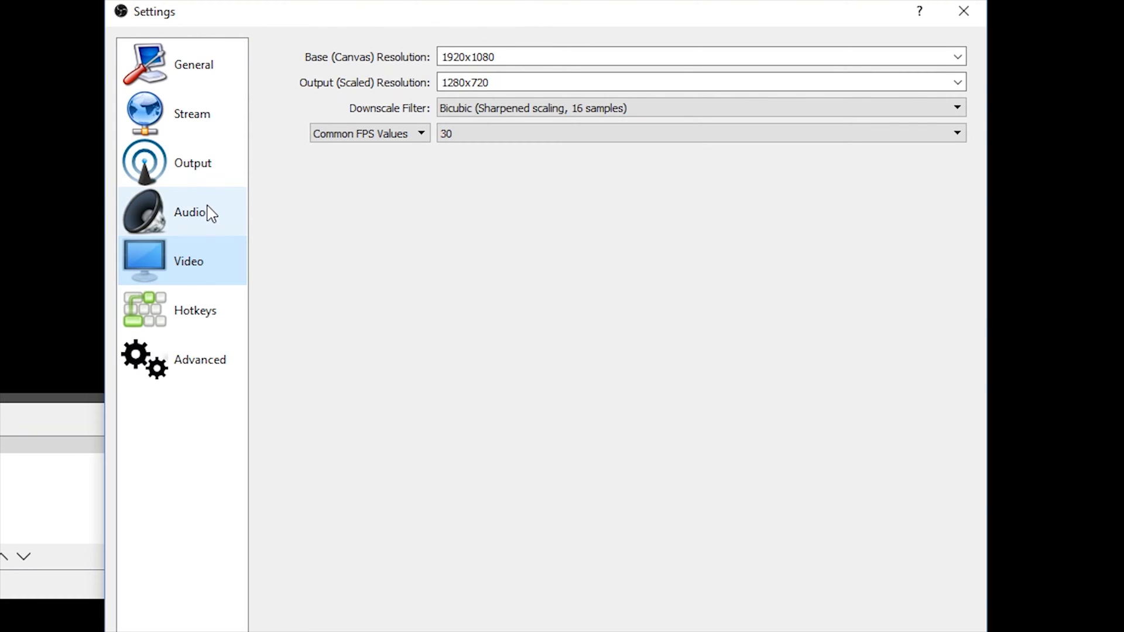
left_click(214, 64)
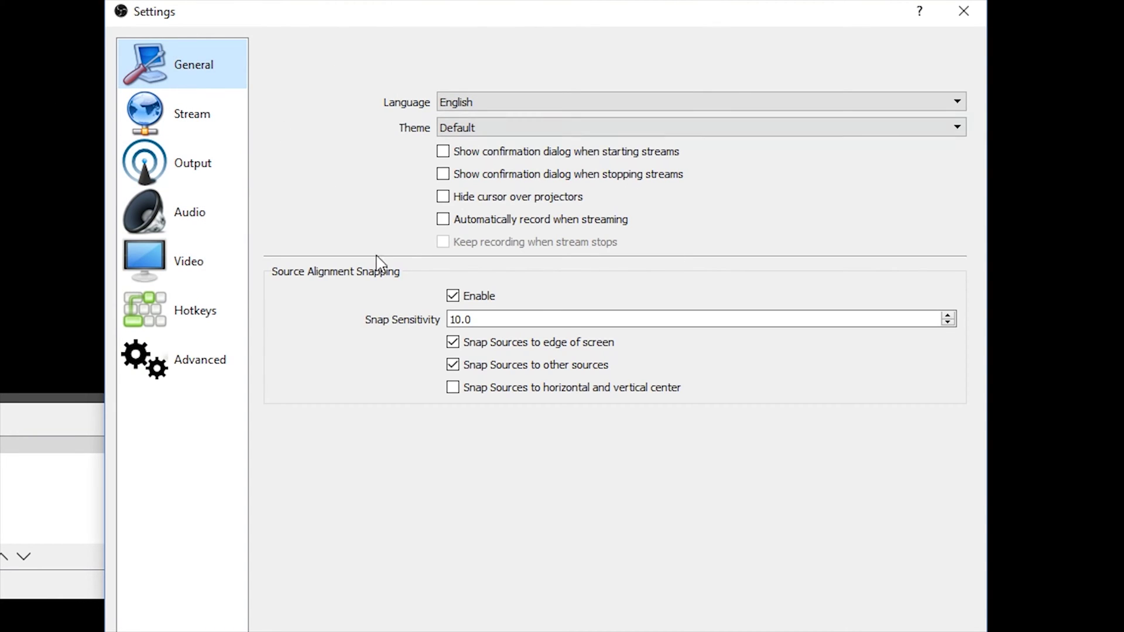
left_click(186, 108)
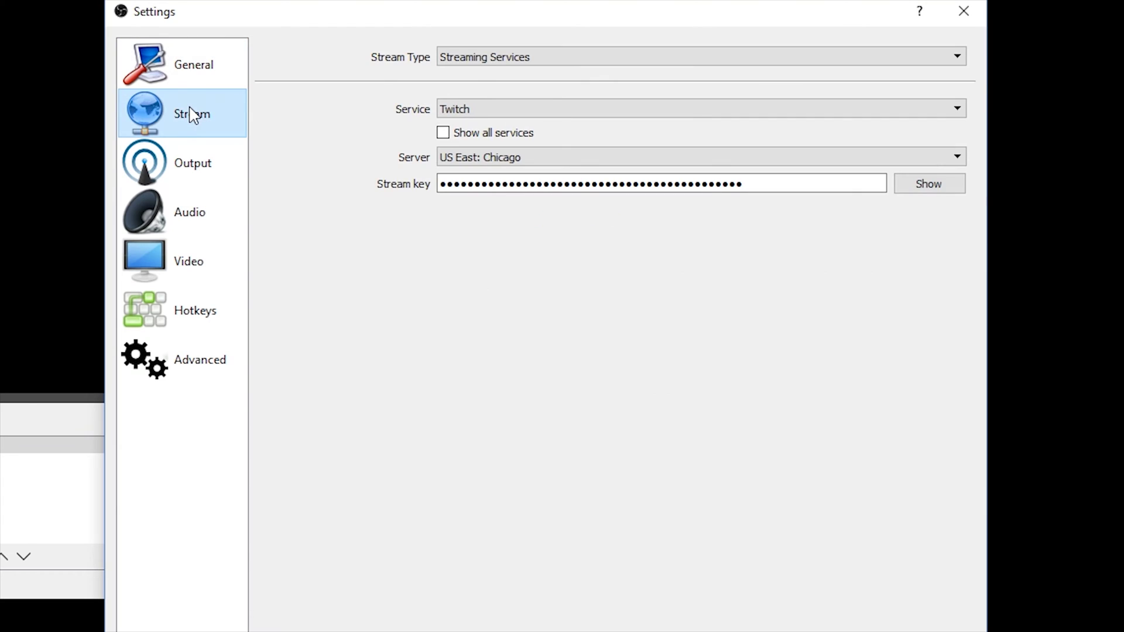
Keep Twitch as the streaming service and US East: Chicago as the server.
left_click(471, 109)
left_click(487, 121)
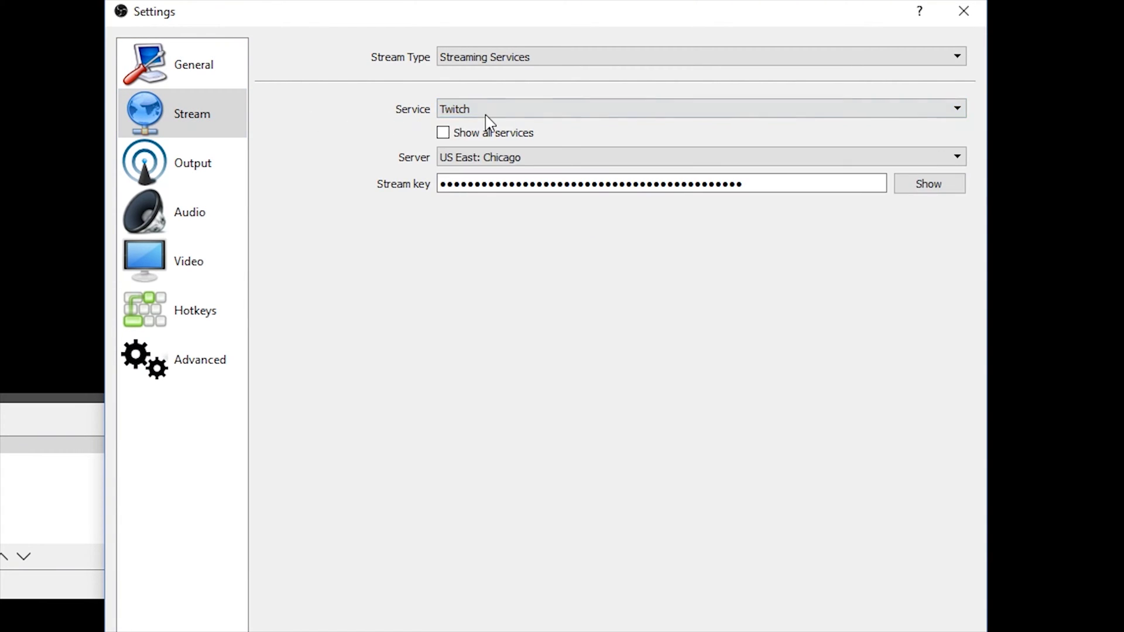
left_click(487, 115)
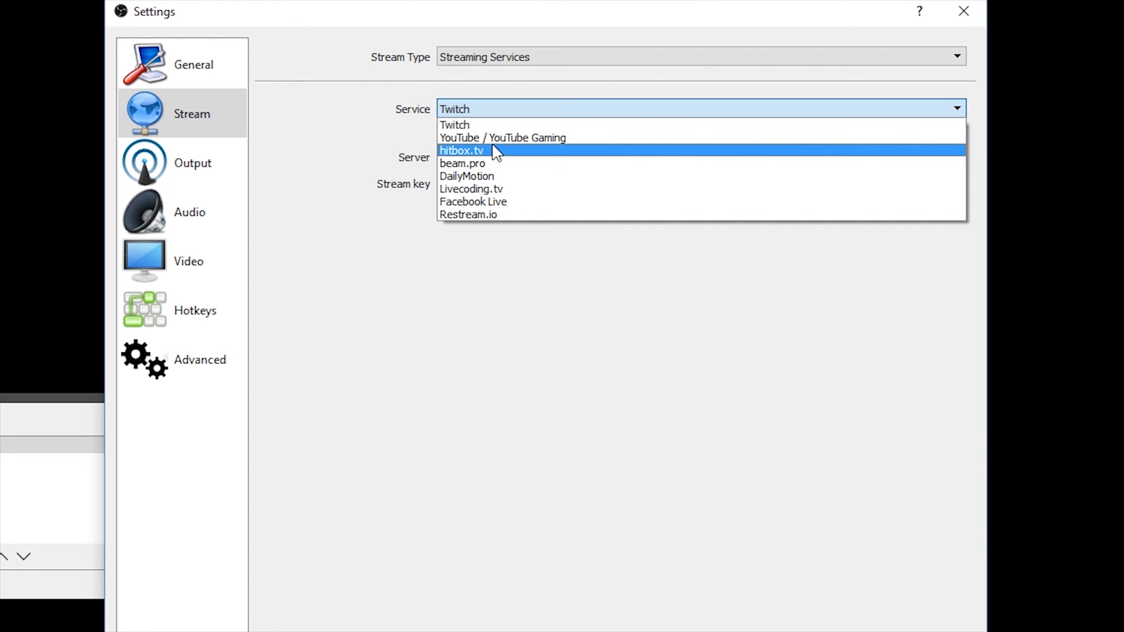
left_click(469, 126)
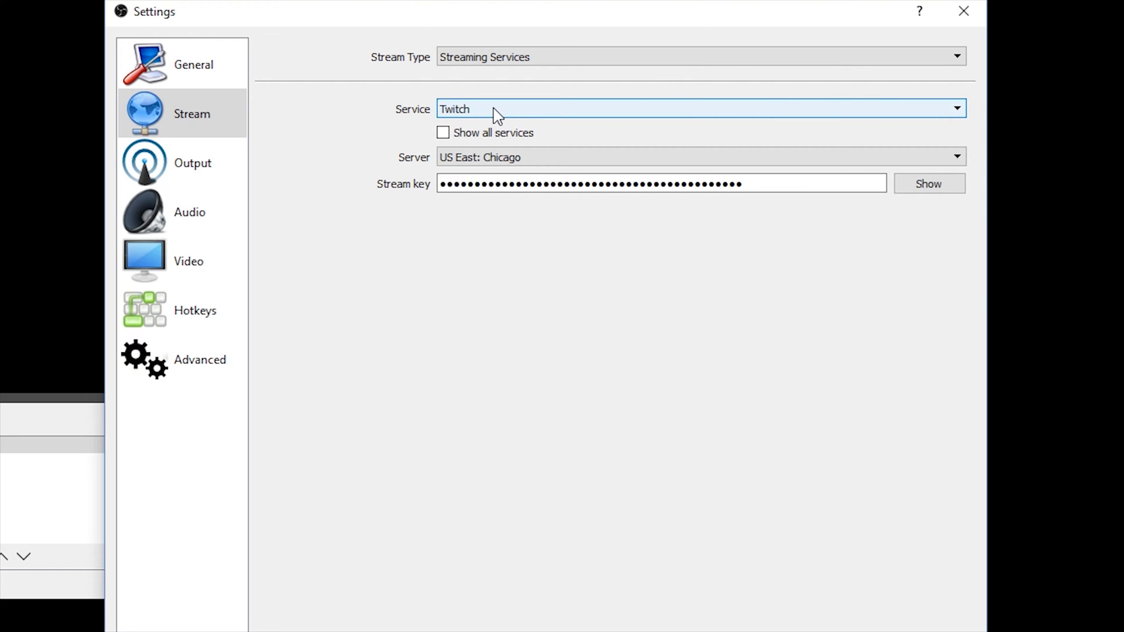
left_click(477, 160)
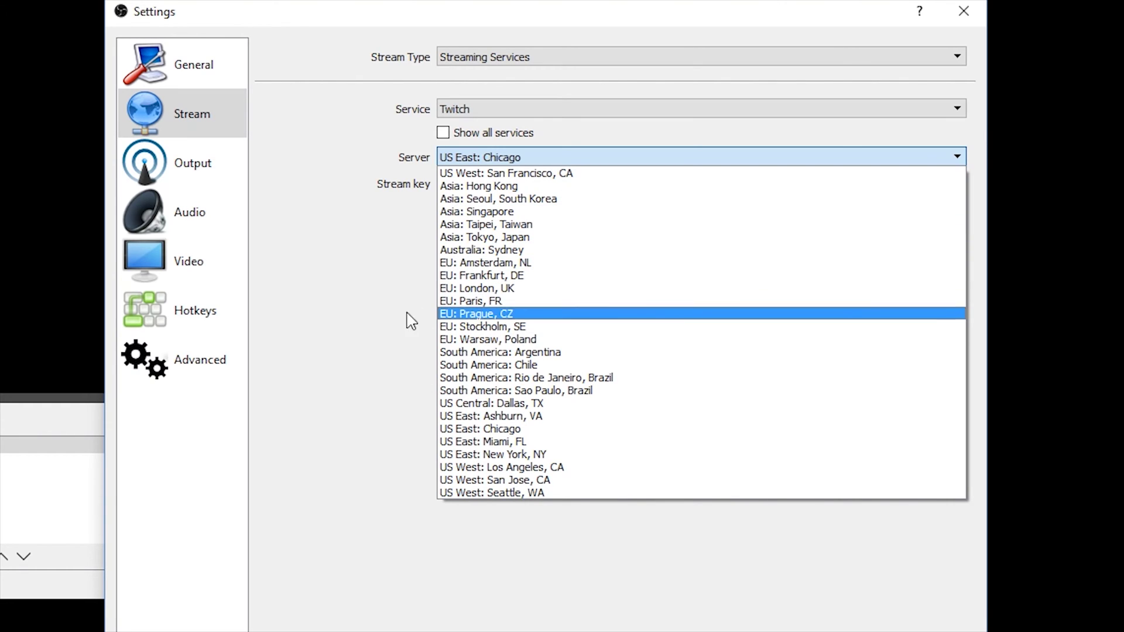
left_click(342, 182)
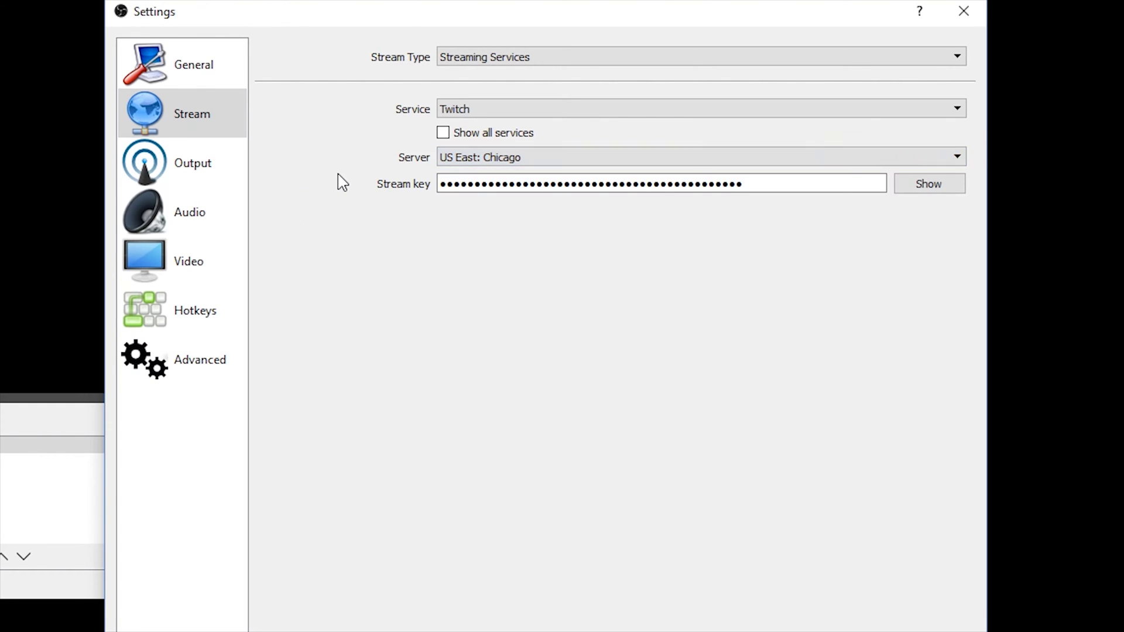
Copy the stream key from the Twitch dashboard and paste it into OBS's Stream key field.
left_click(676, 188)
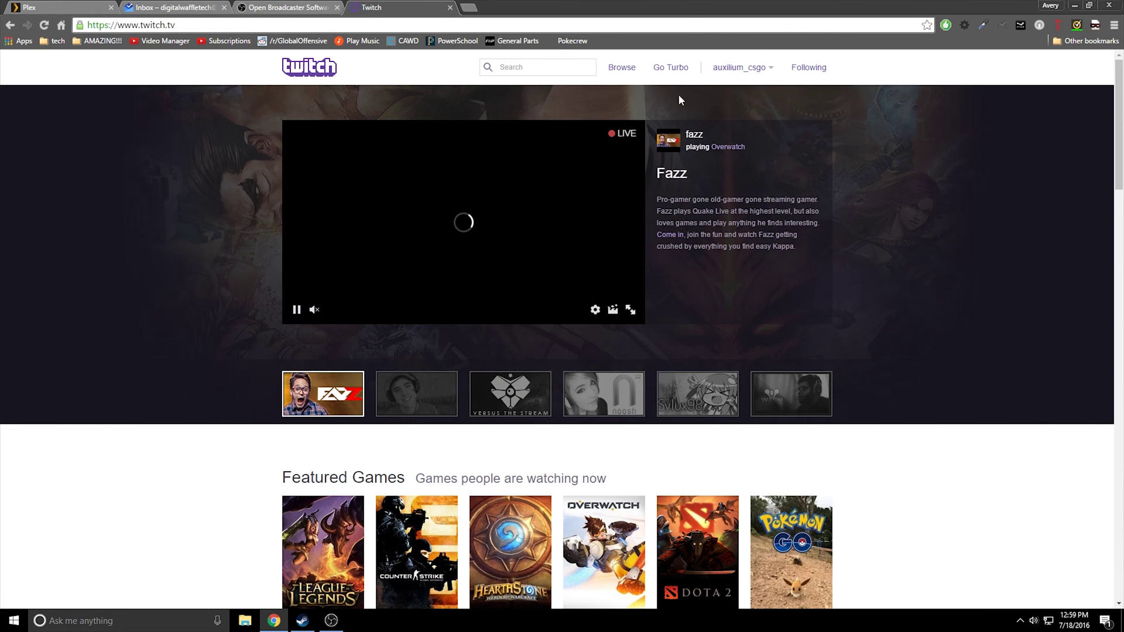
left_click(743, 68)
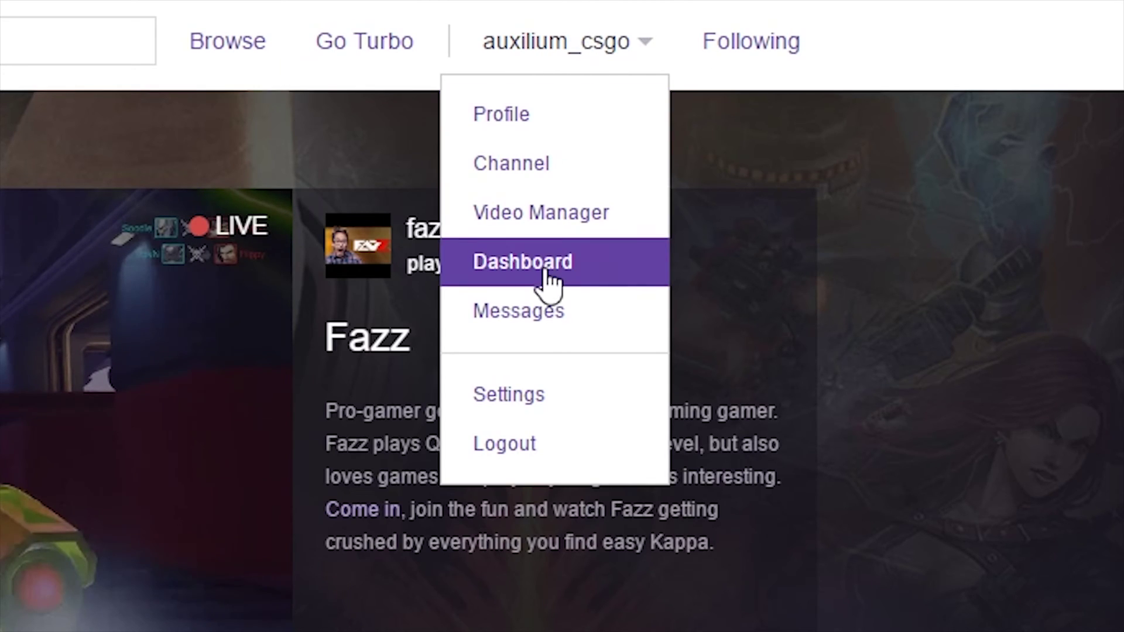
left_click(550, 278)
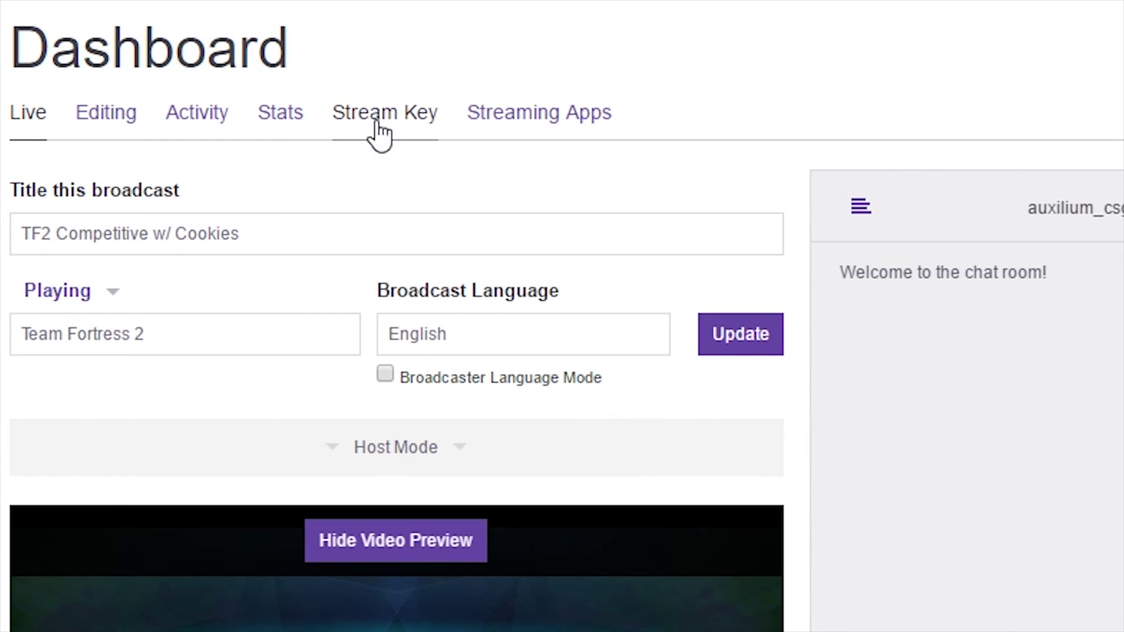
left_click(373, 114)
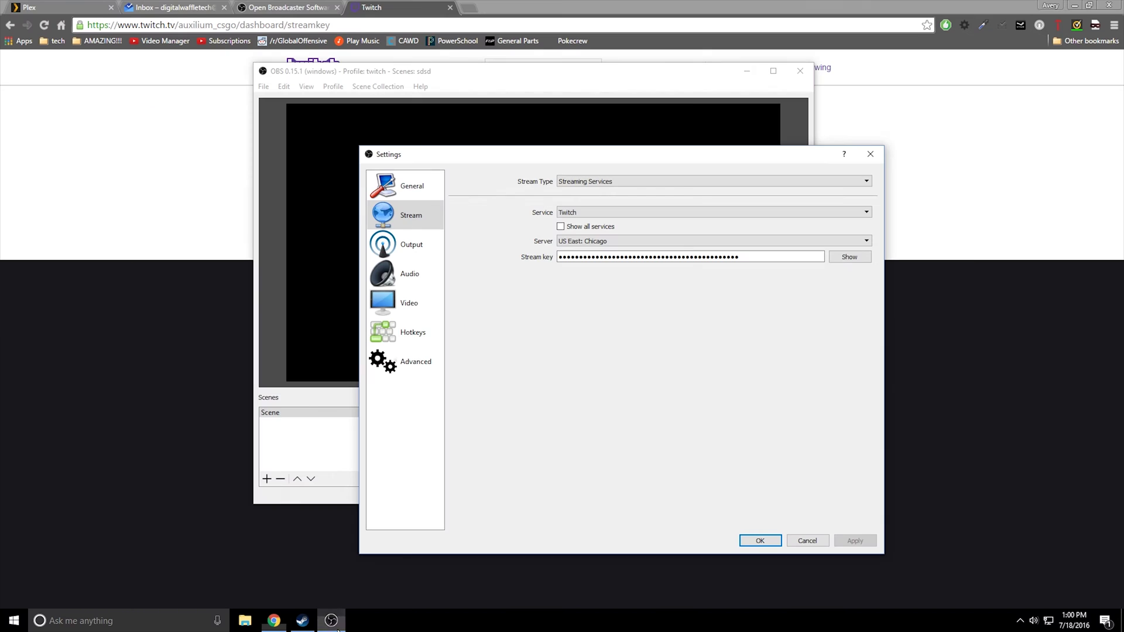
left_click_drag(752, 254, 645, 254)
key("ctrl+a")
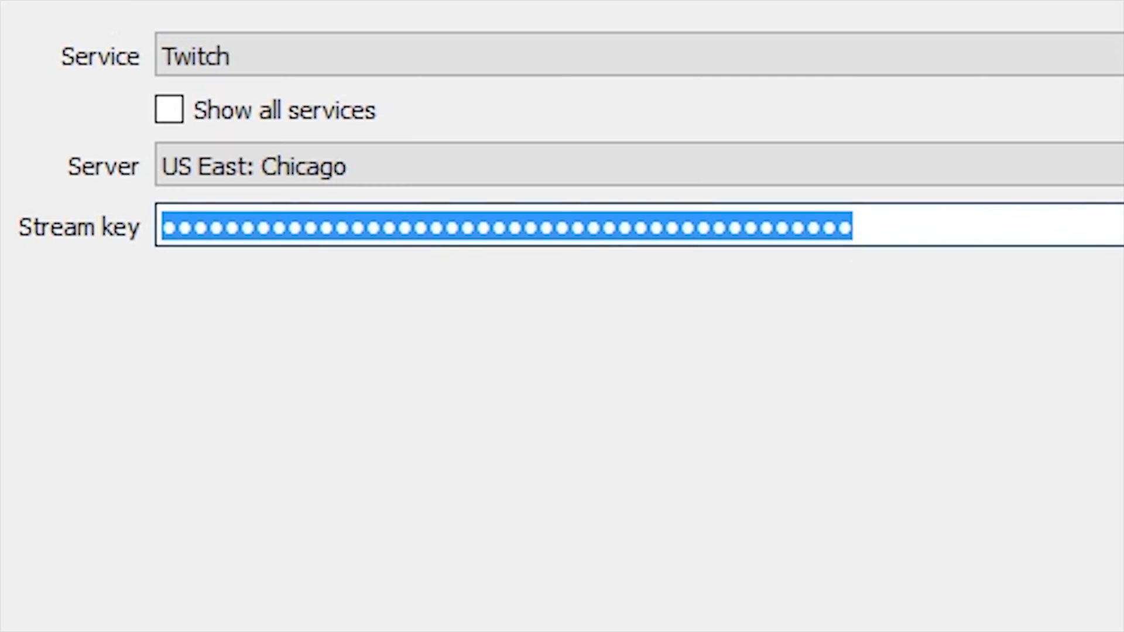
key("ctrl+v")
On the Output settings page, change the streaming video bitrate to 3000.
left_click(235, 153)
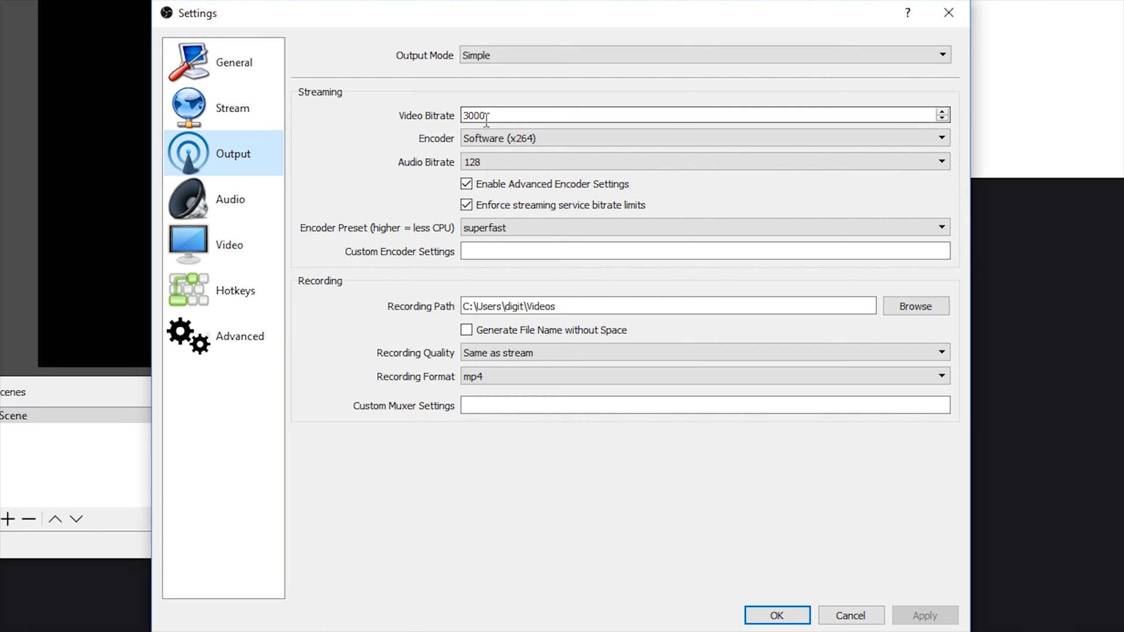
double_click(464, 115)
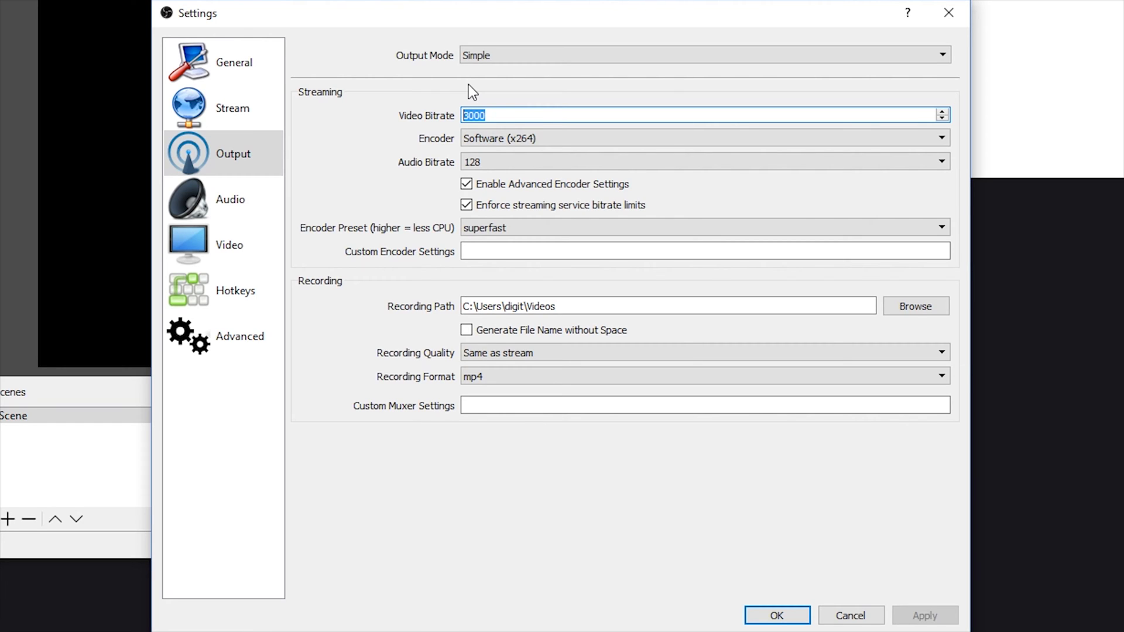
left_click(499, 115)
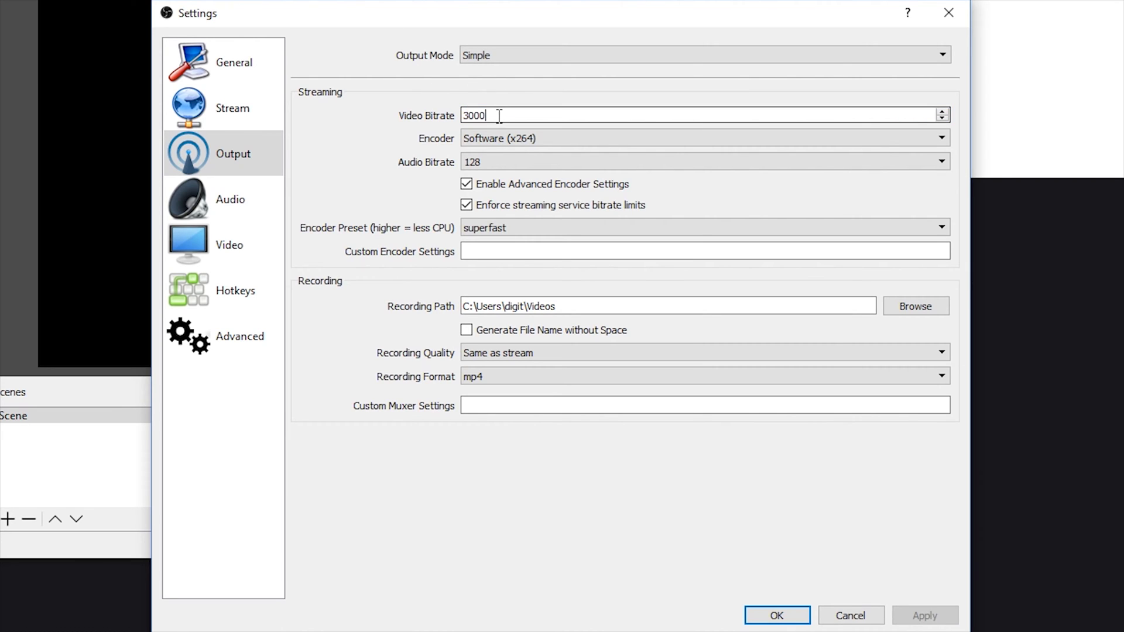
double_click(494, 115)
type("3000")
double_click(493, 115)
left_click(493, 115)
left_click_drag(494, 115, 441, 117)
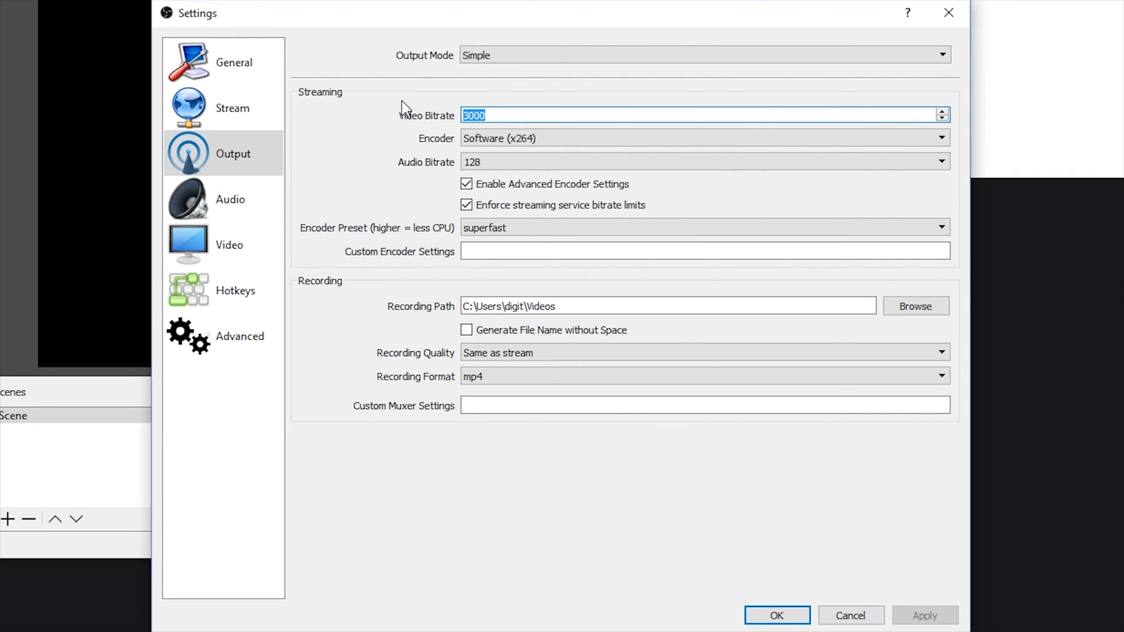
left_click(488, 135)
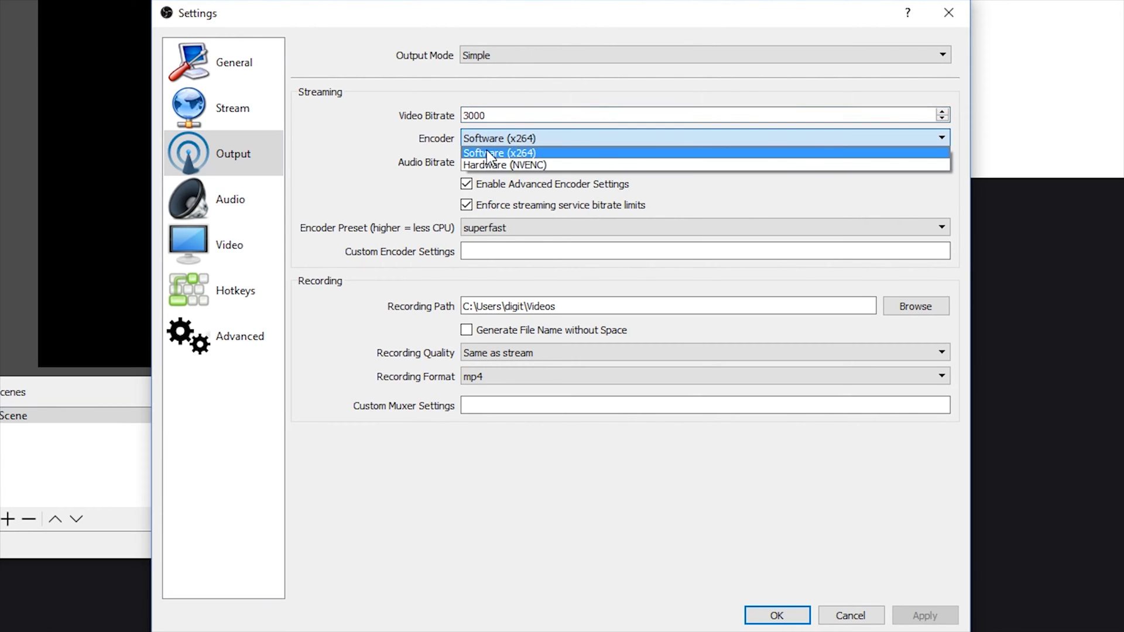
left_click(488, 150)
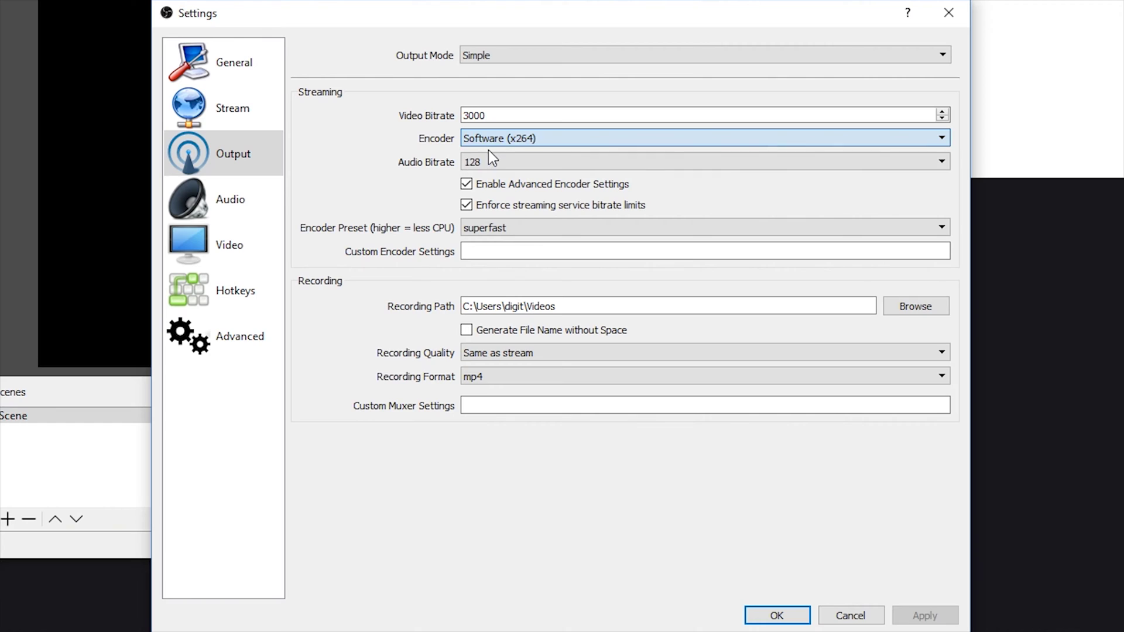
left_click(543, 138)
left_click(532, 151)
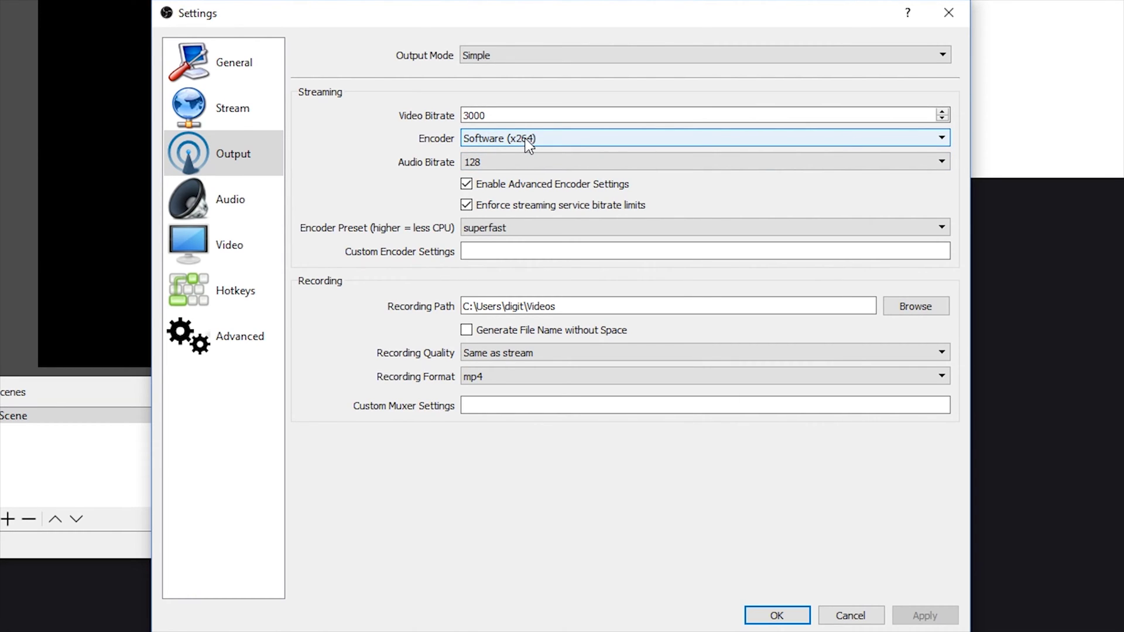
left_click(514, 160)
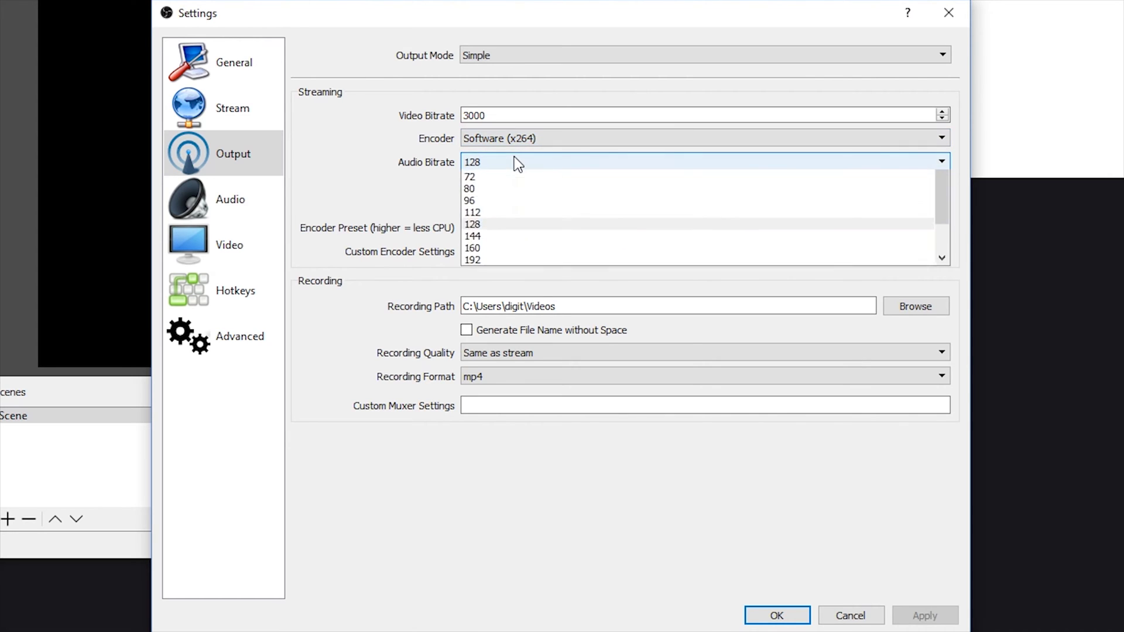
left_click(495, 257)
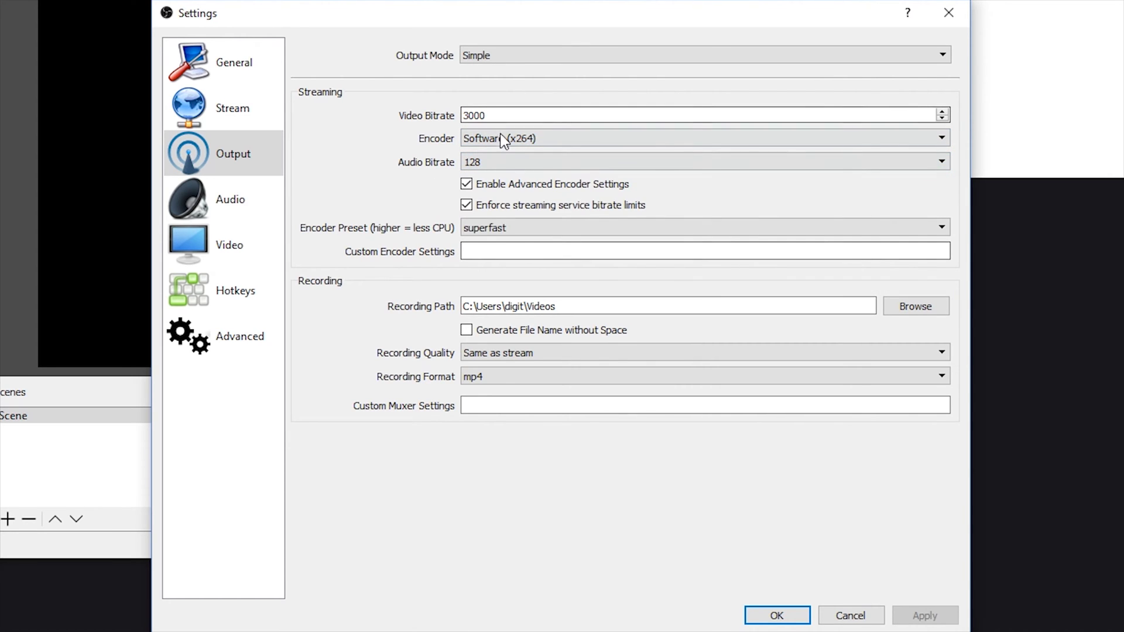
left_click(522, 161)
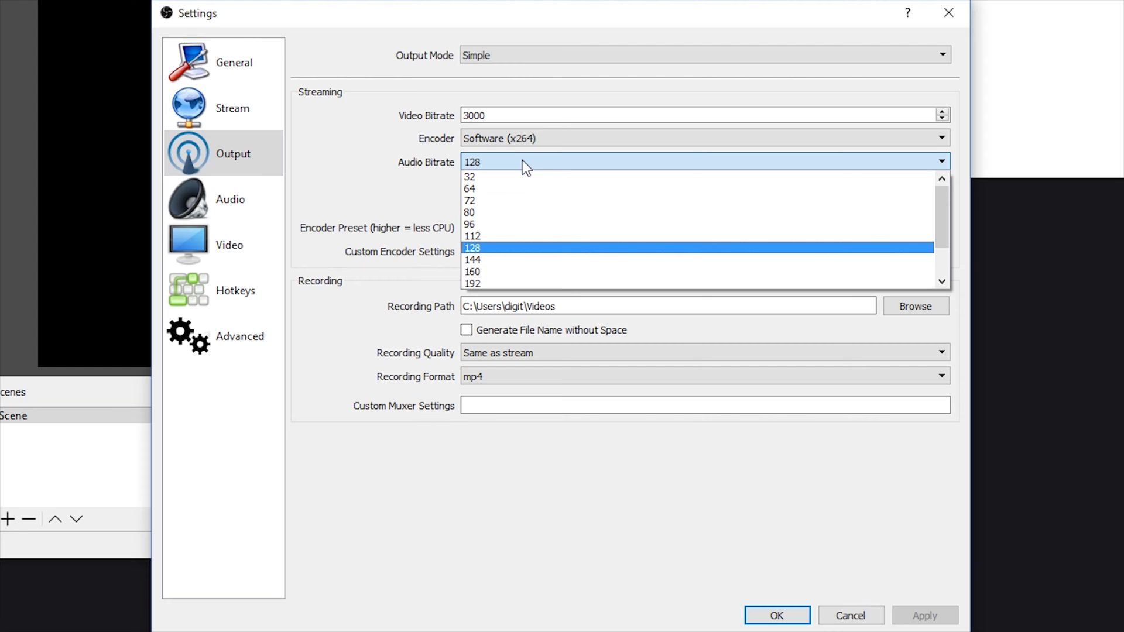
left_click(522, 160)
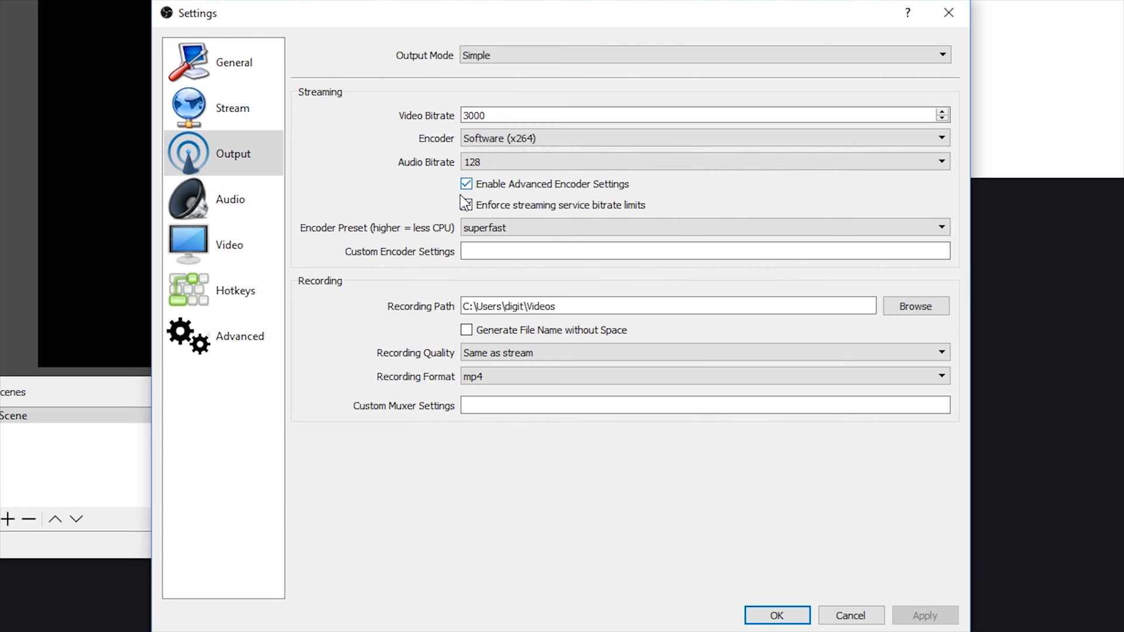
left_click(489, 229)
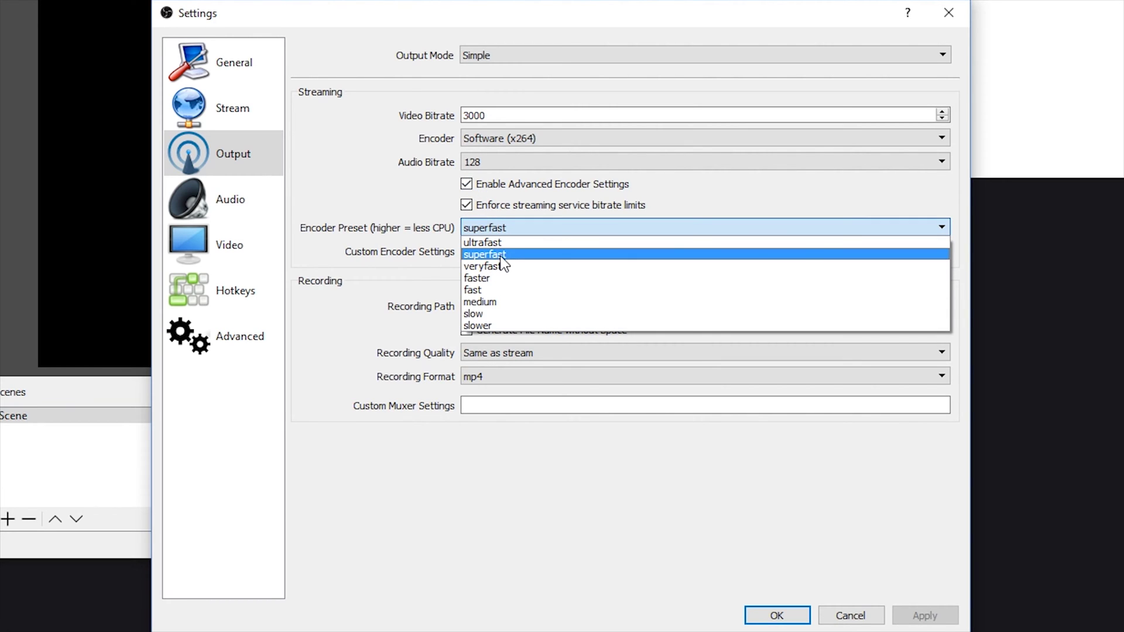
left_click(496, 229)
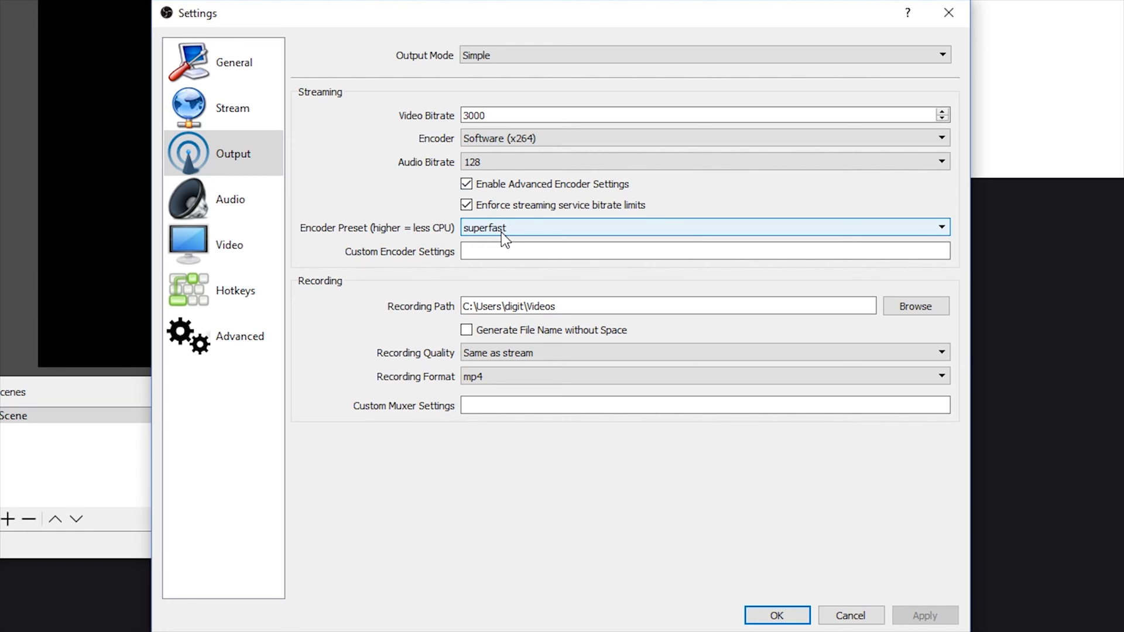
left_click(532, 231)
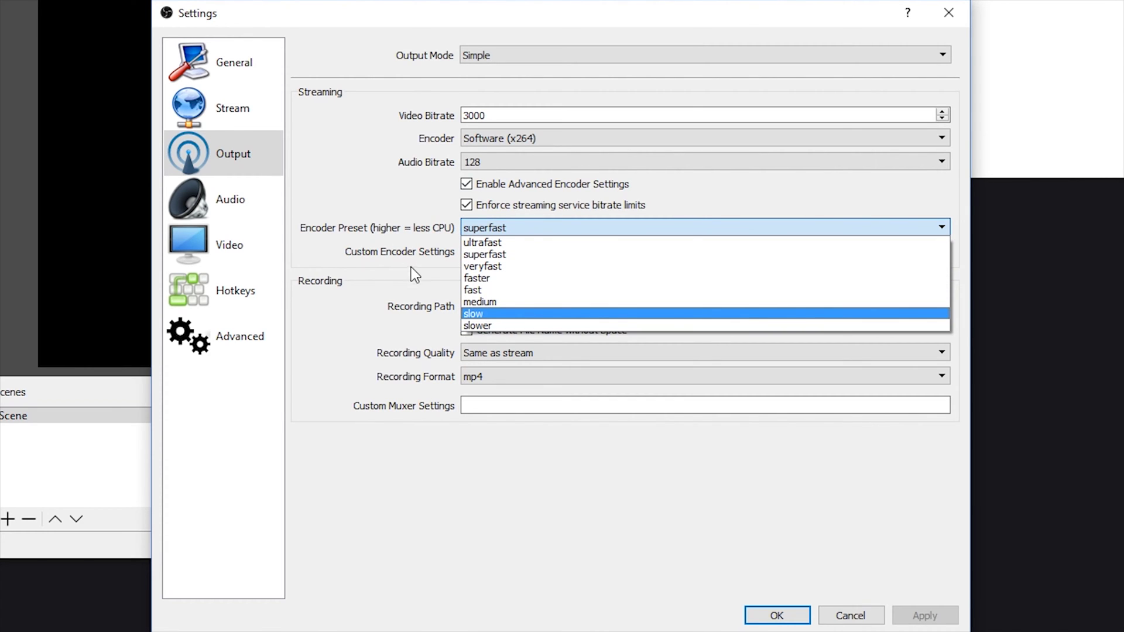
left_click(386, 185)
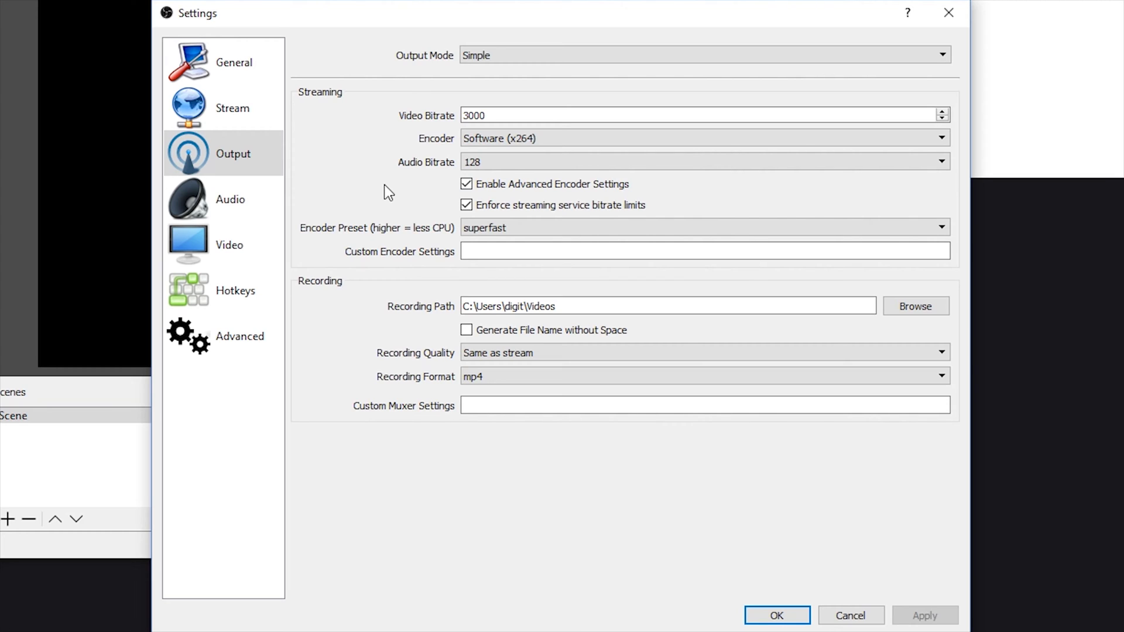
left_click(486, 232)
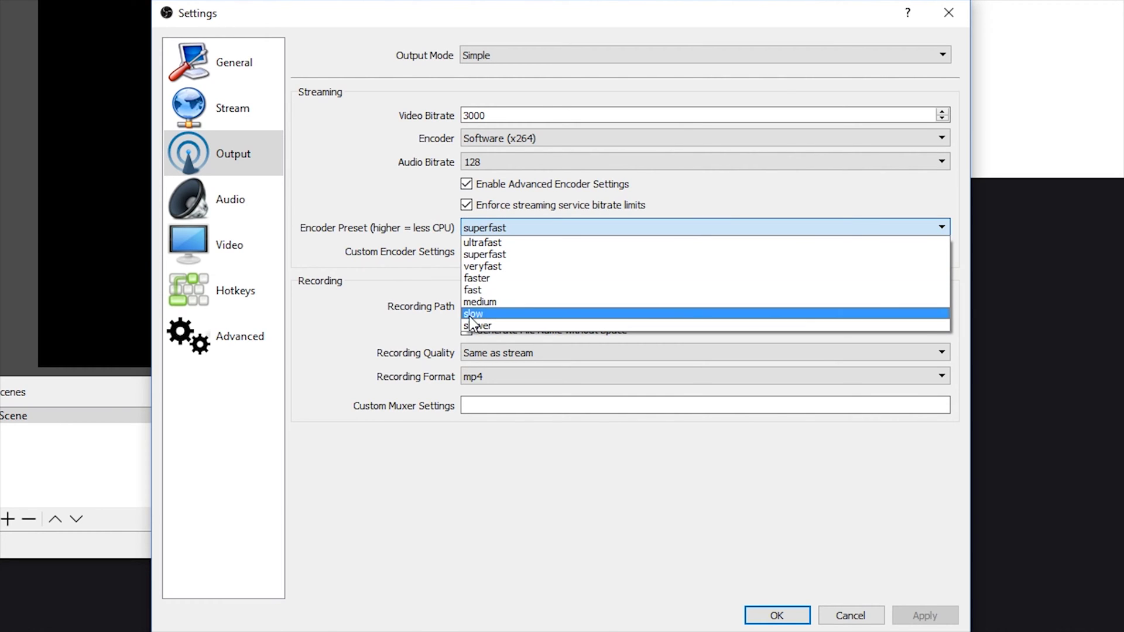
left_click(395, 181)
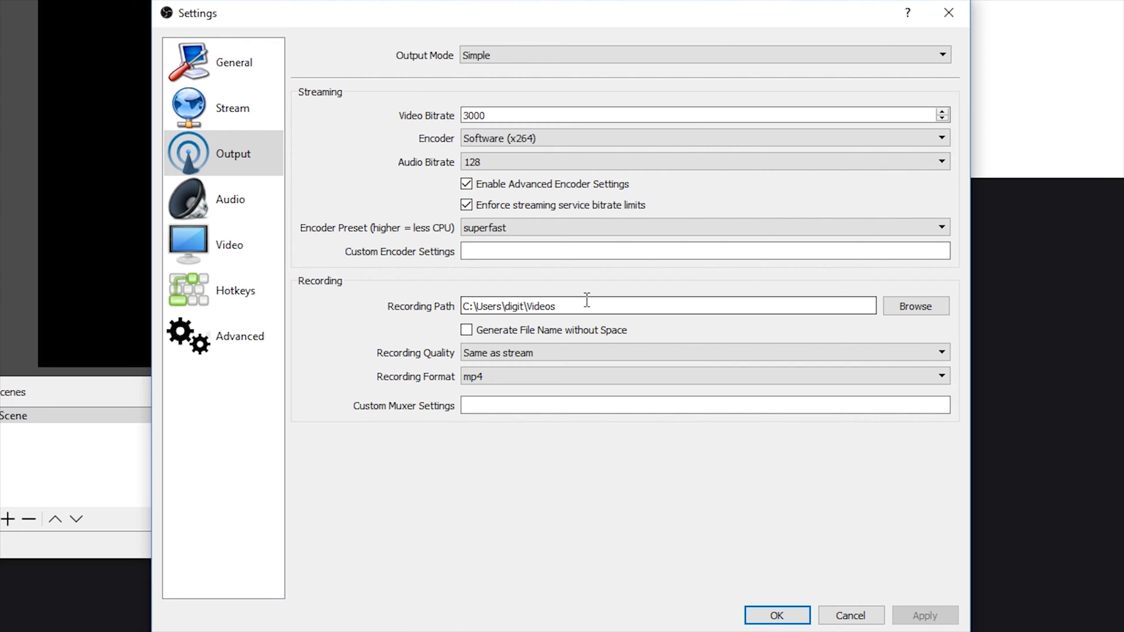
Leave the recording format at mp4 and move on to the Audio settings.
left_click(506, 375)
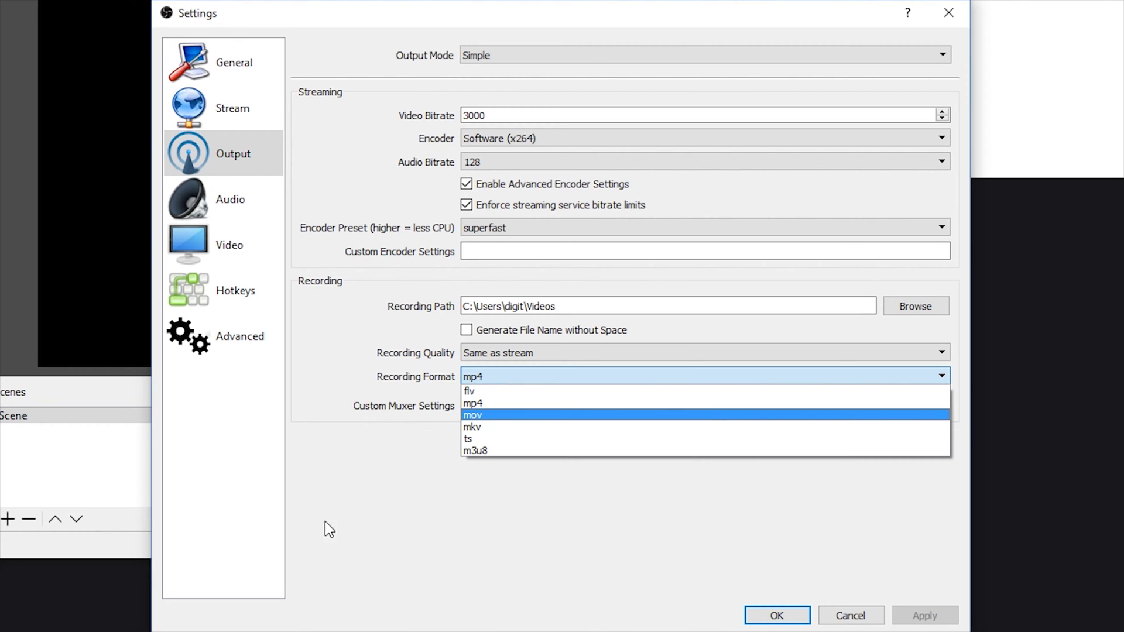
left_click(377, 471)
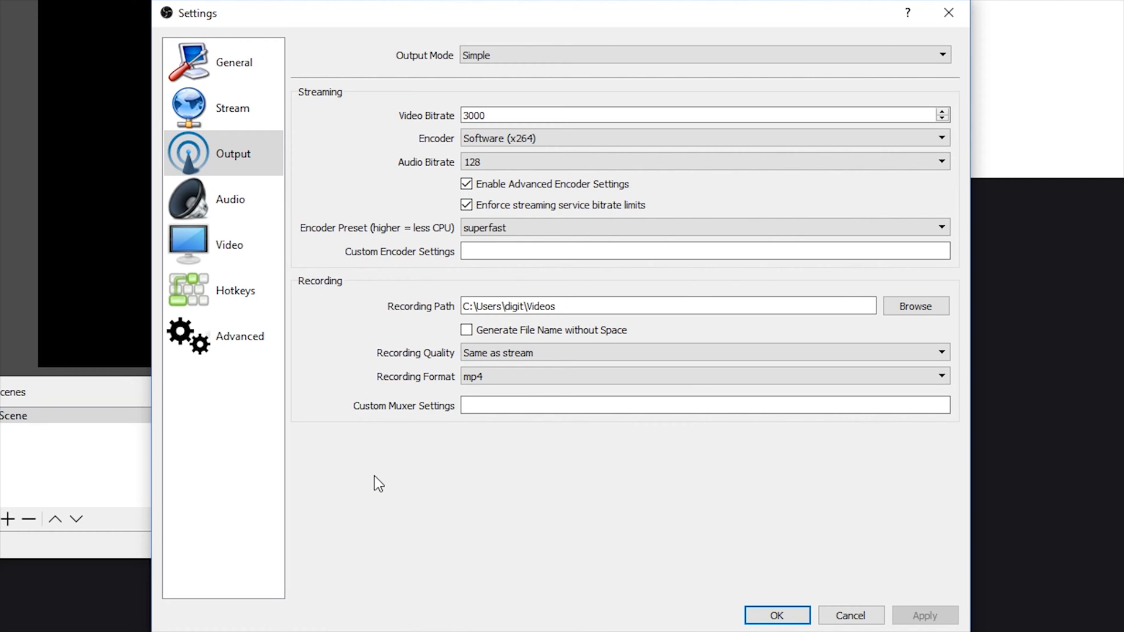
left_click(237, 195)
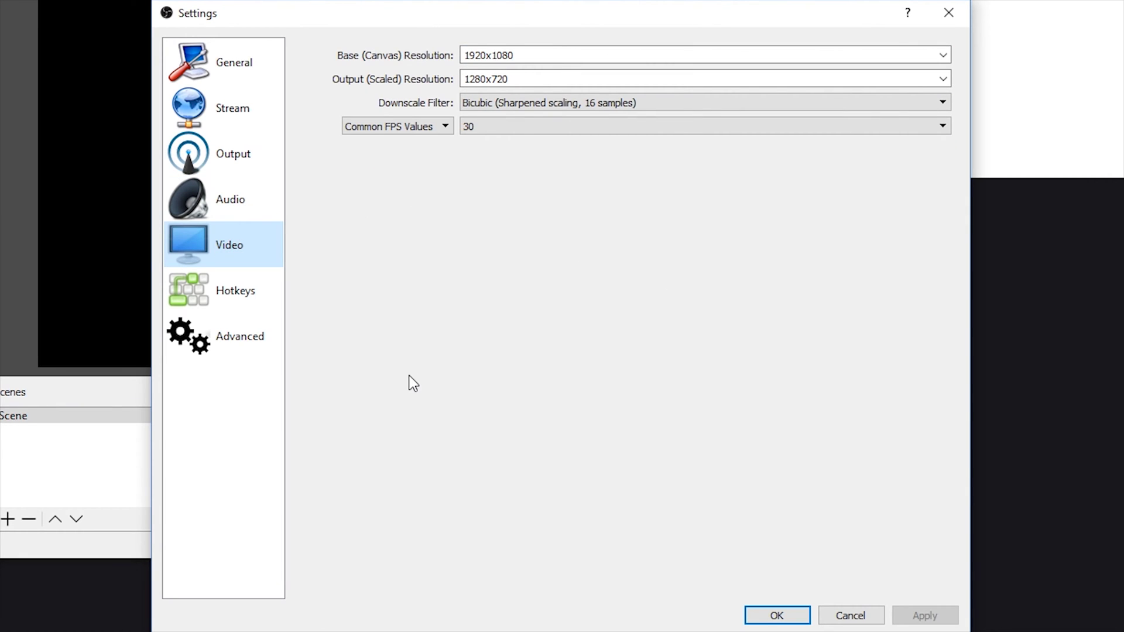
Review the video resolutions, keeping the 1920x1080 canvas and 1280x720 output.
left_click_drag(535, 54, 464, 52)
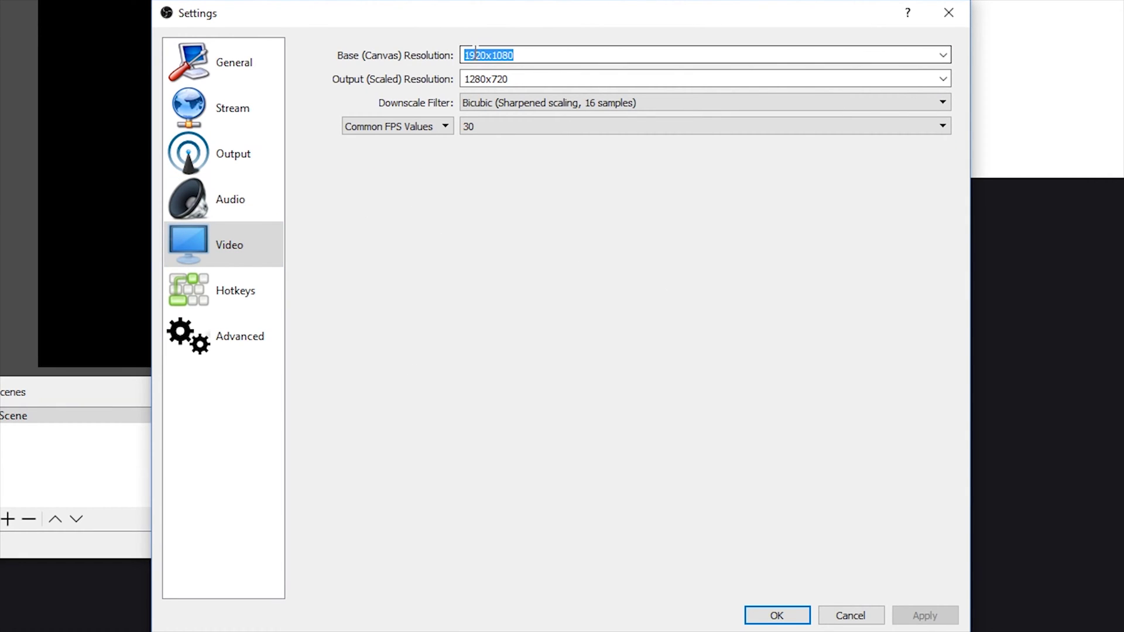
left_click(530, 53)
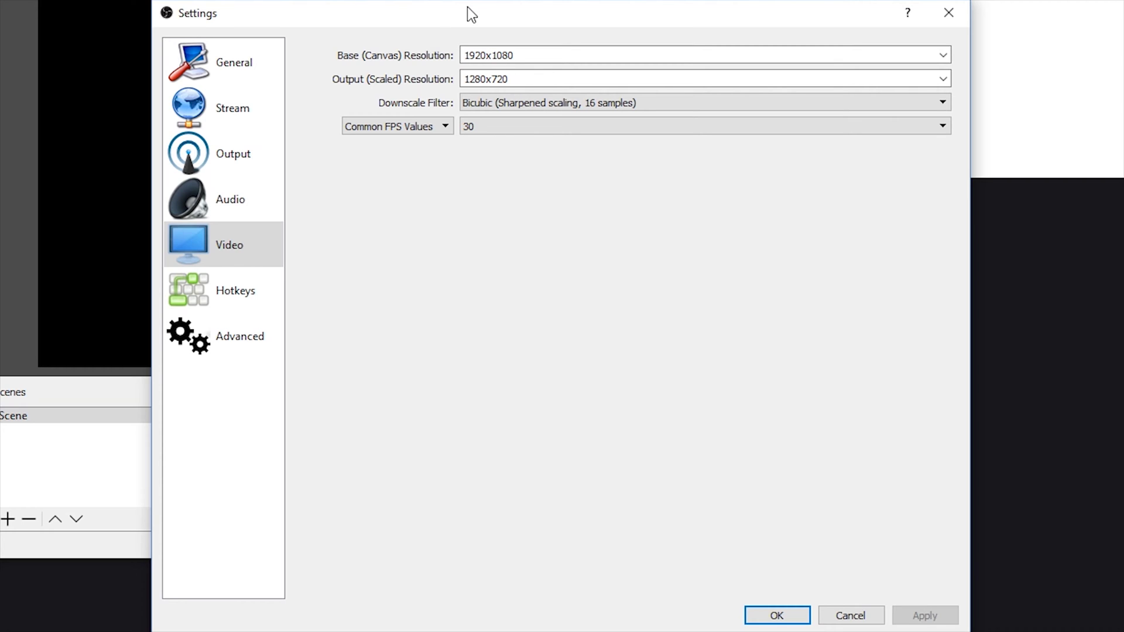
double_click(523, 82)
left_click(537, 82)
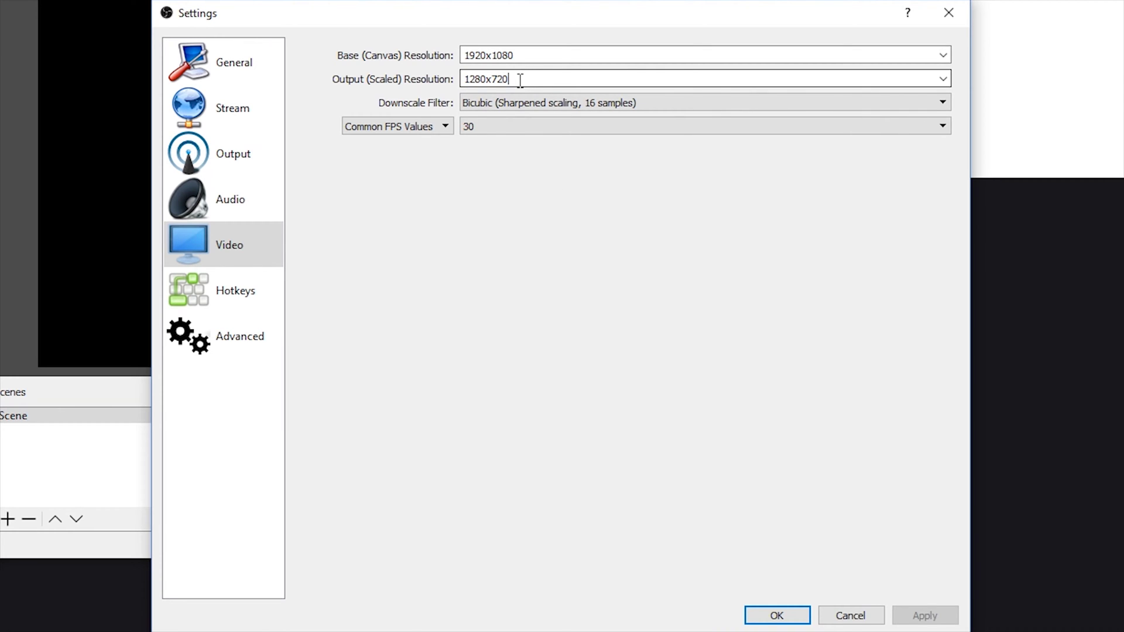
left_click_drag(519, 80, 442, 80)
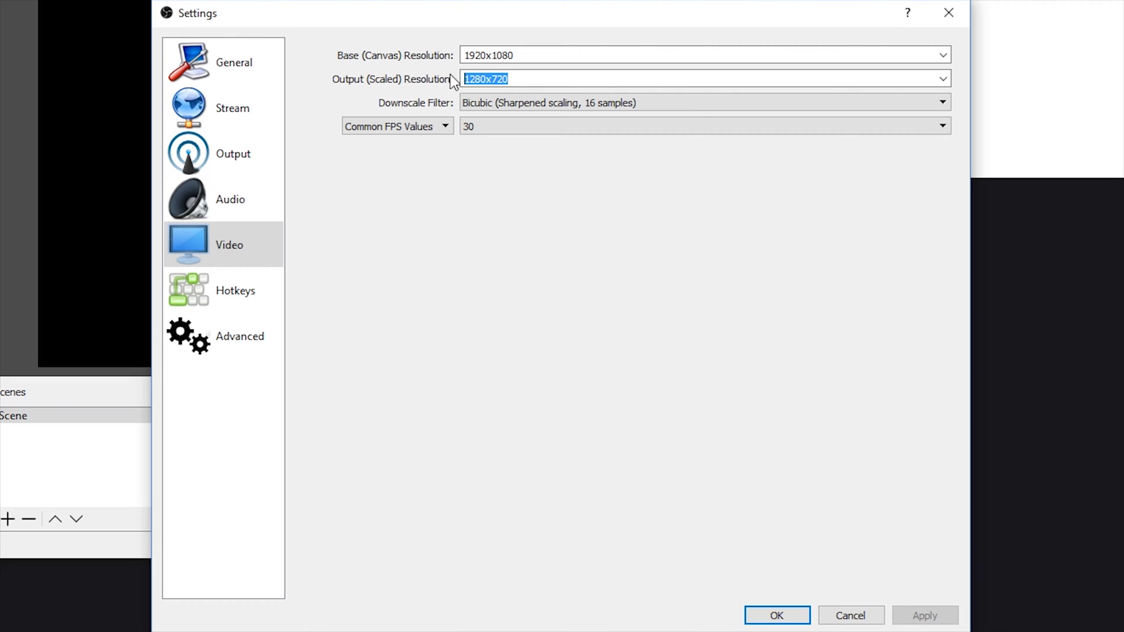
left_click(537, 78)
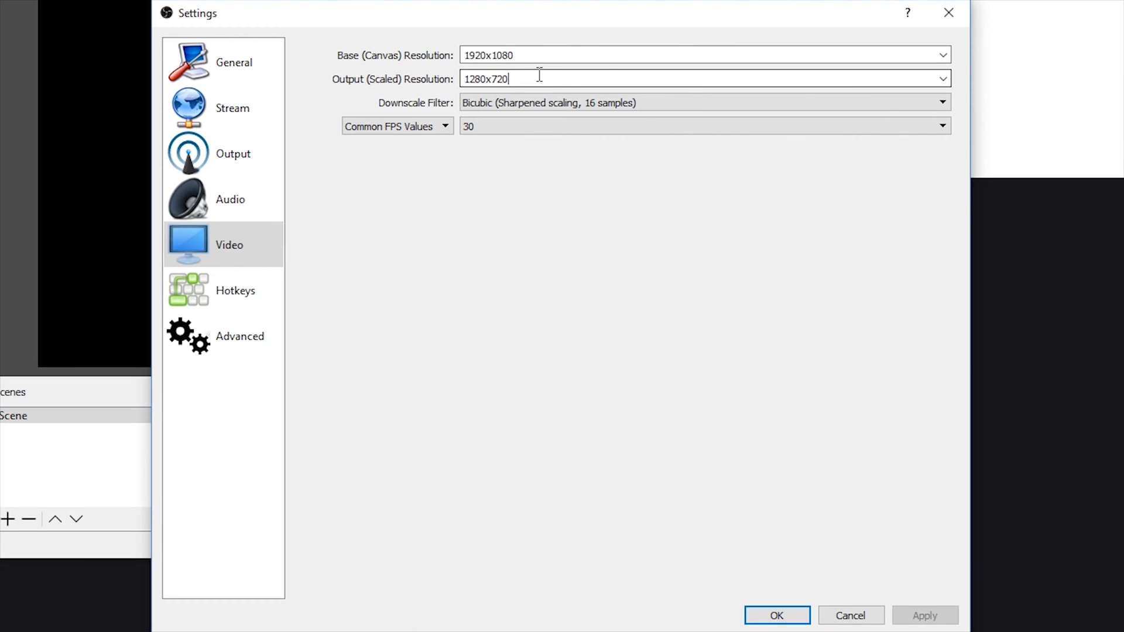
left_click(468, 79)
left_click(535, 54)
left_click_drag(535, 54, 392, 44)
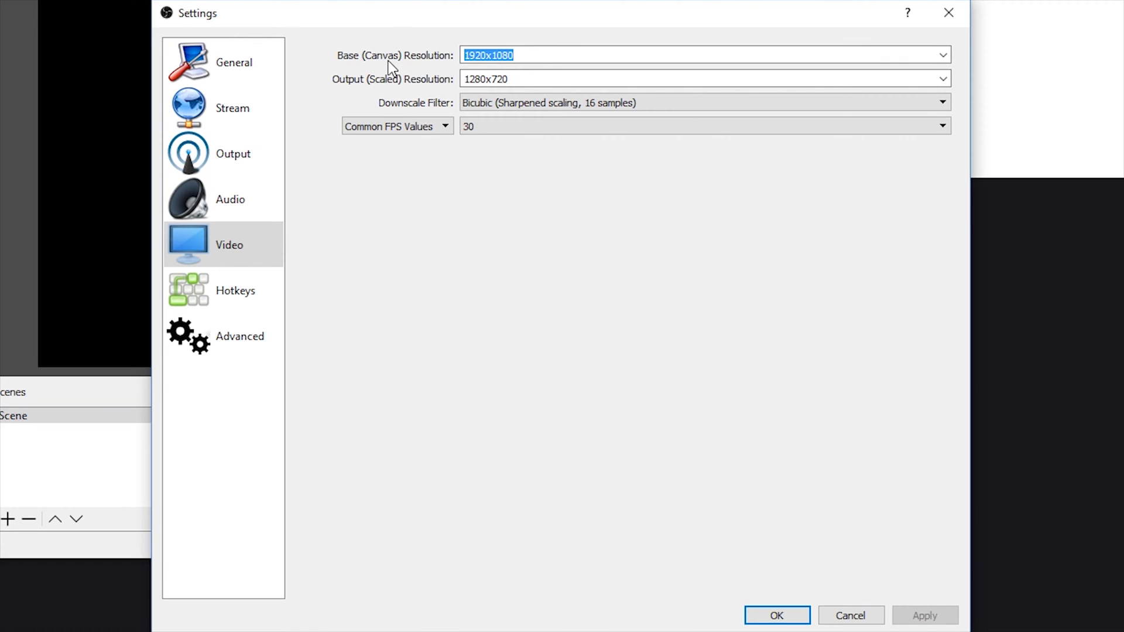
left_click(550, 52)
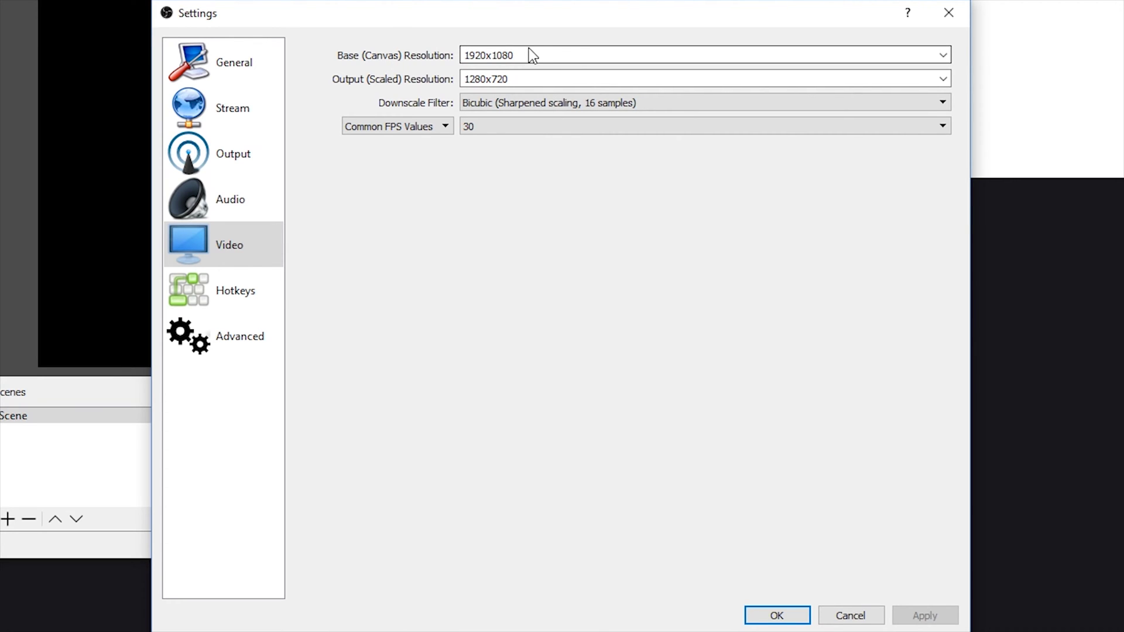
left_click_drag(534, 76, 409, 82)
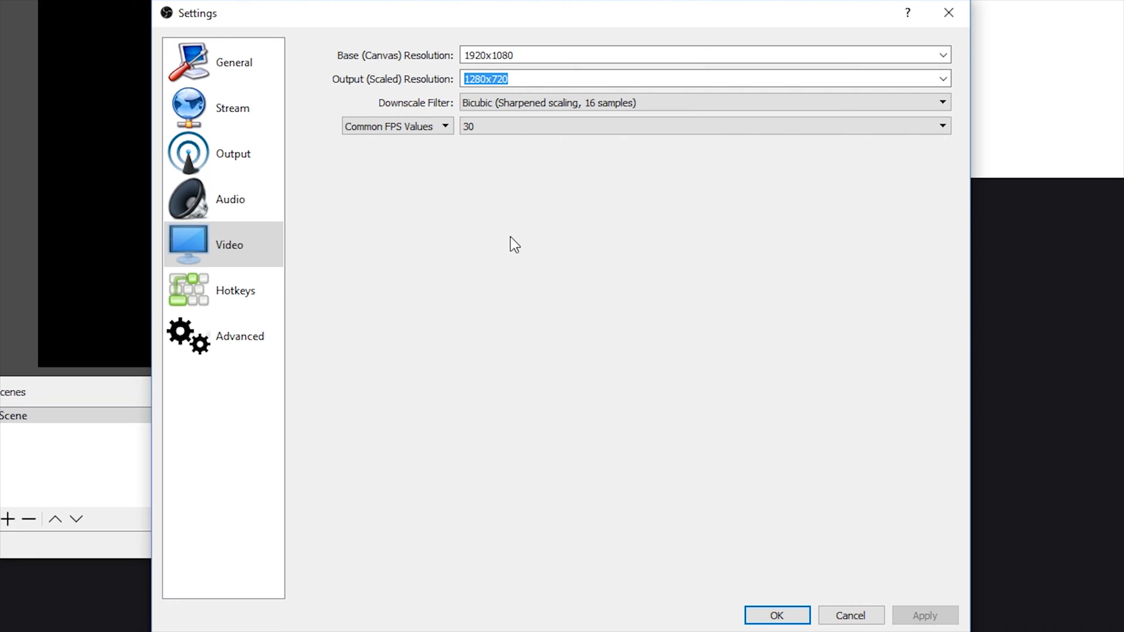
Switch to the Hotkeys page of the Settings window.
left_click(234, 290)
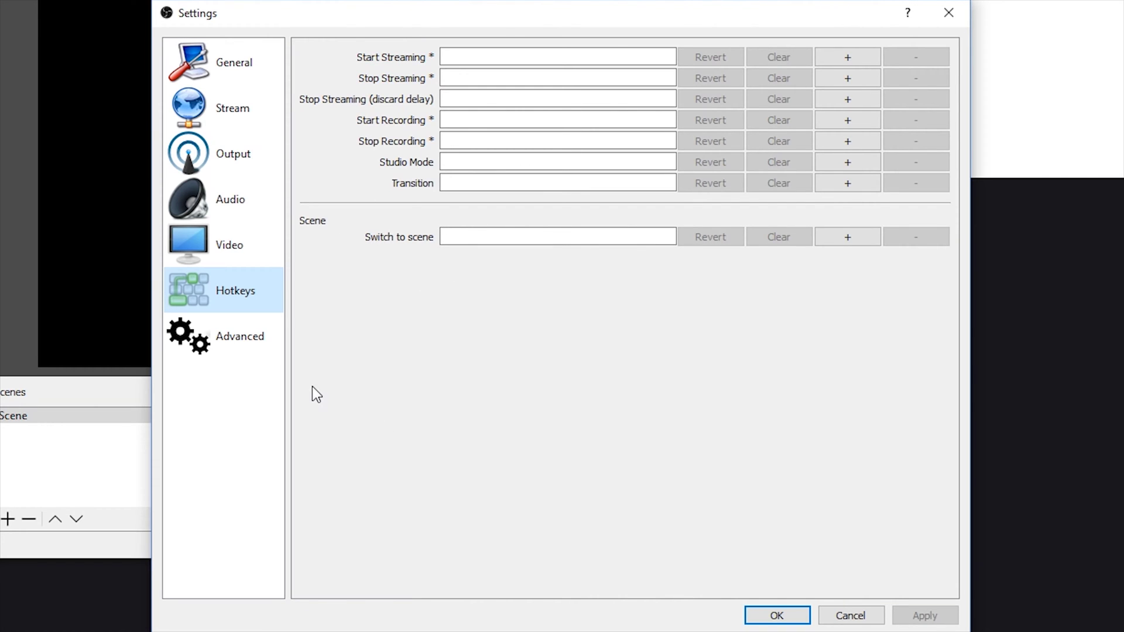
Open the Advanced page and leave the process priority set to Normal.
left_click(226, 340)
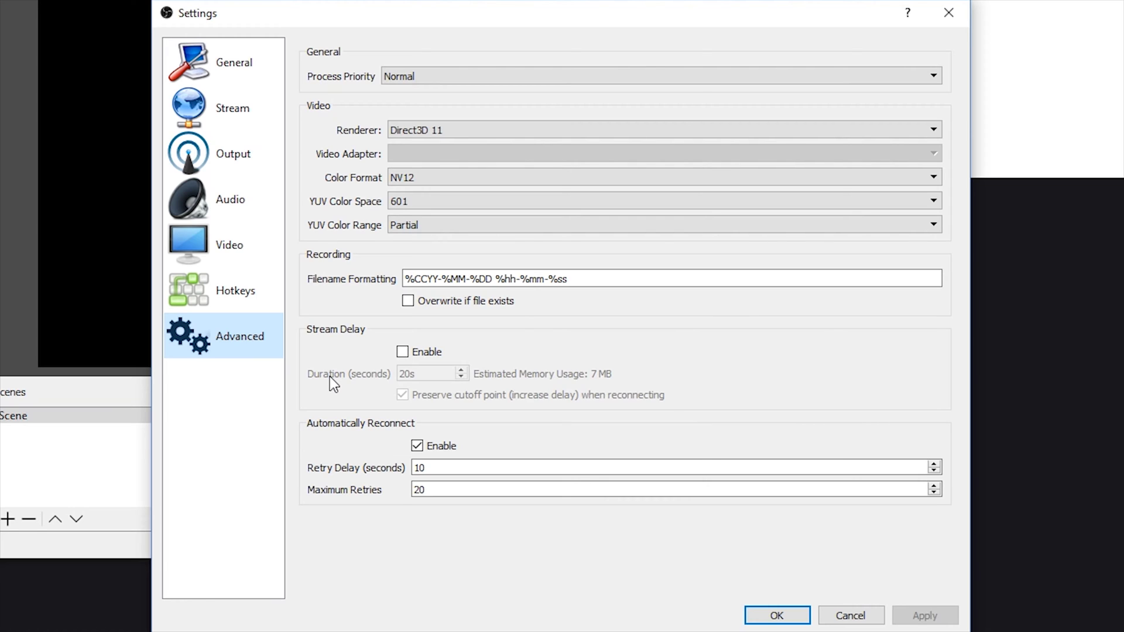
left_click(402, 77)
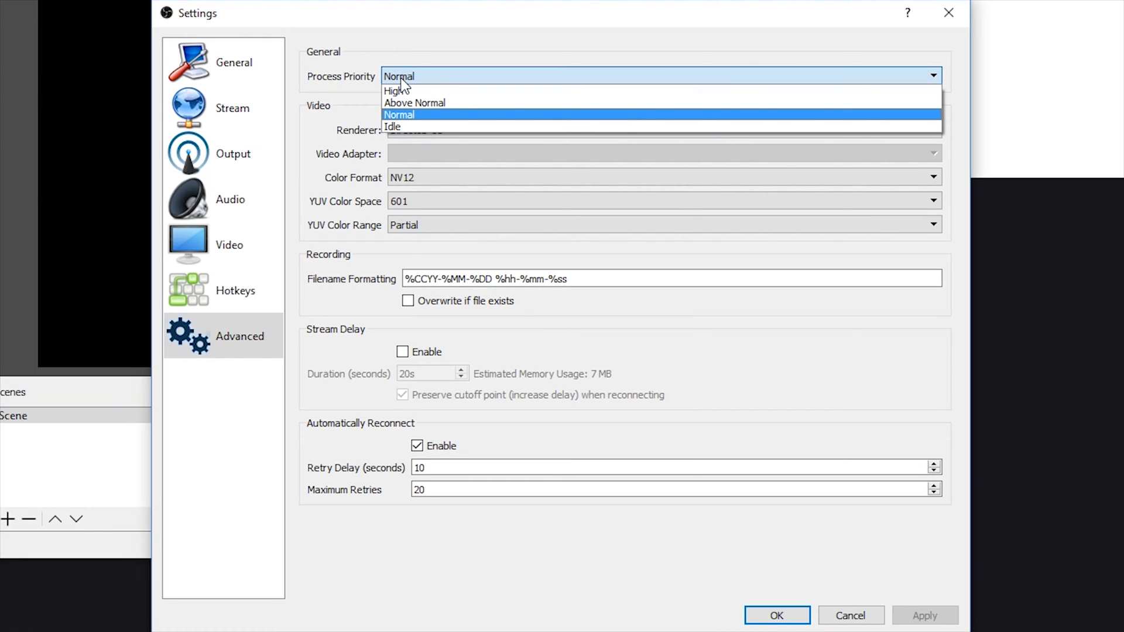
left_click(403, 114)
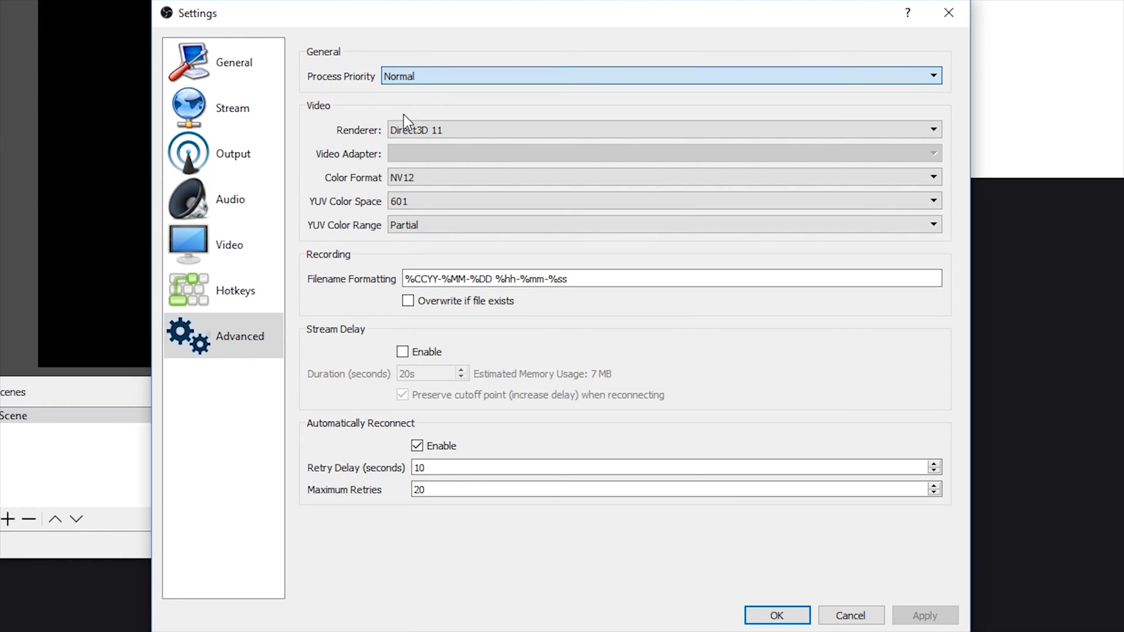
left_click(458, 76)
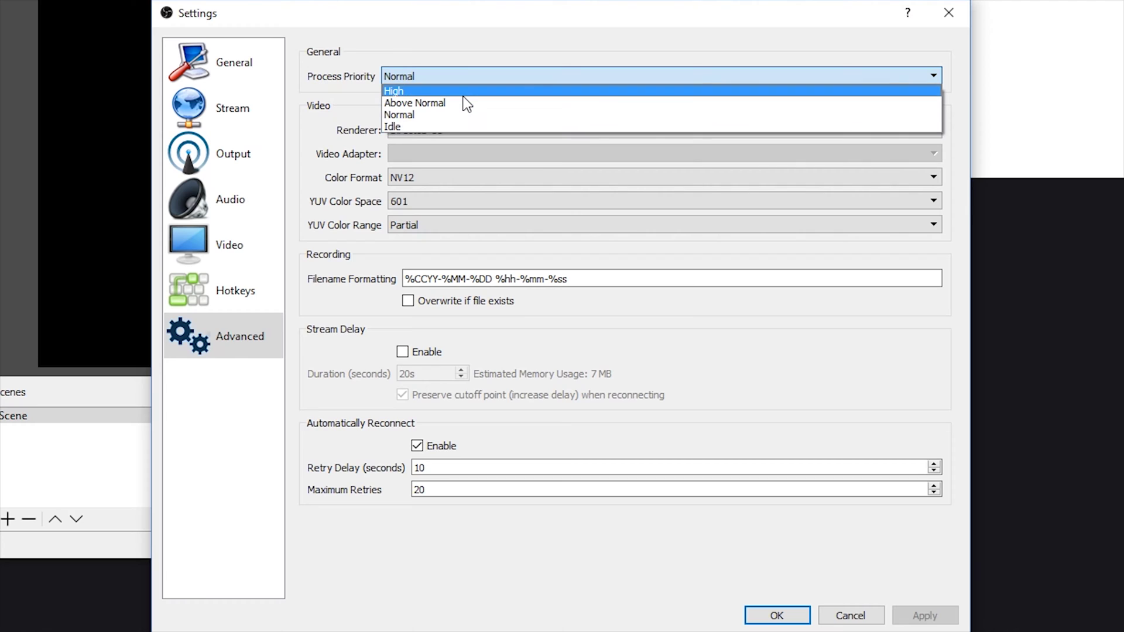
left_click(417, 116)
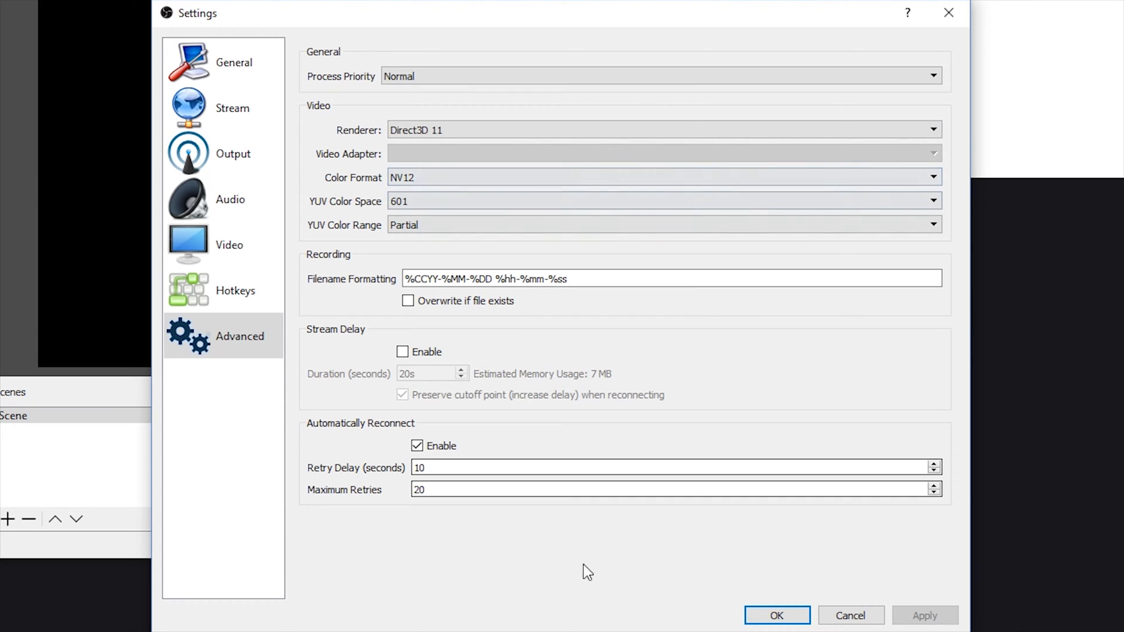
Save the settings, then add a scene named 'bejeweled' next to the default Scene.
left_click(776, 615)
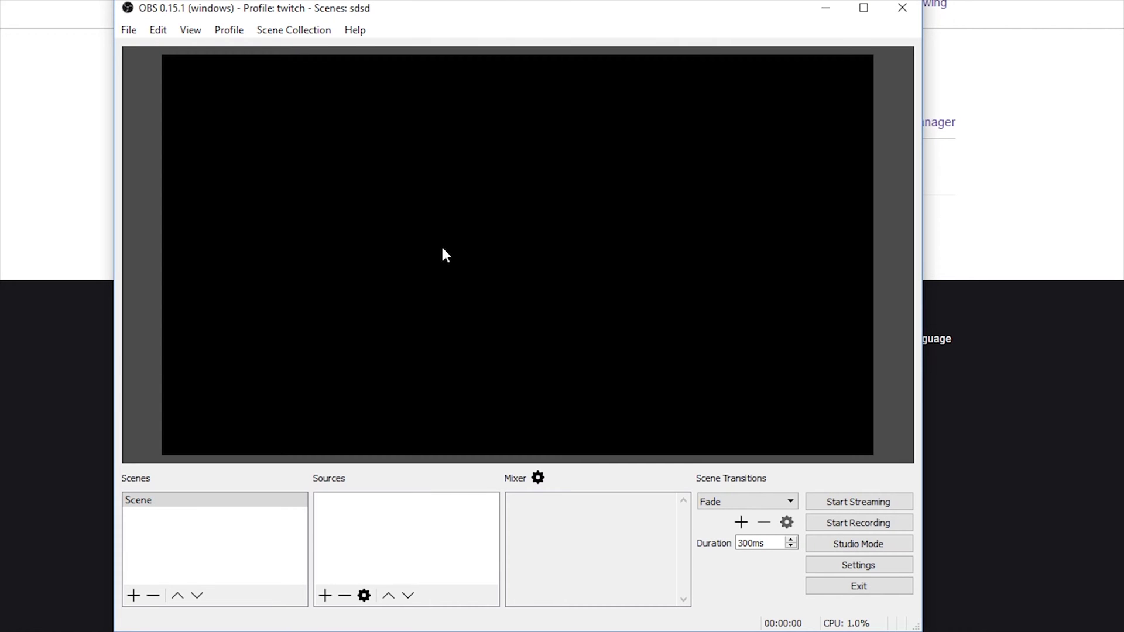
left_click(208, 510)
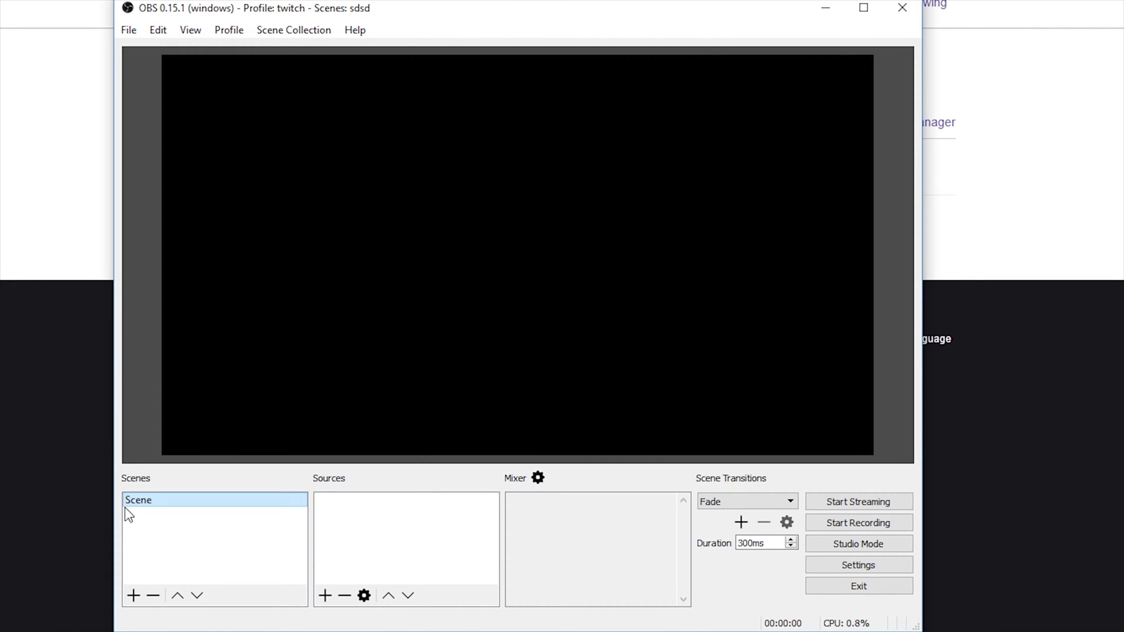
left_click(134, 595)
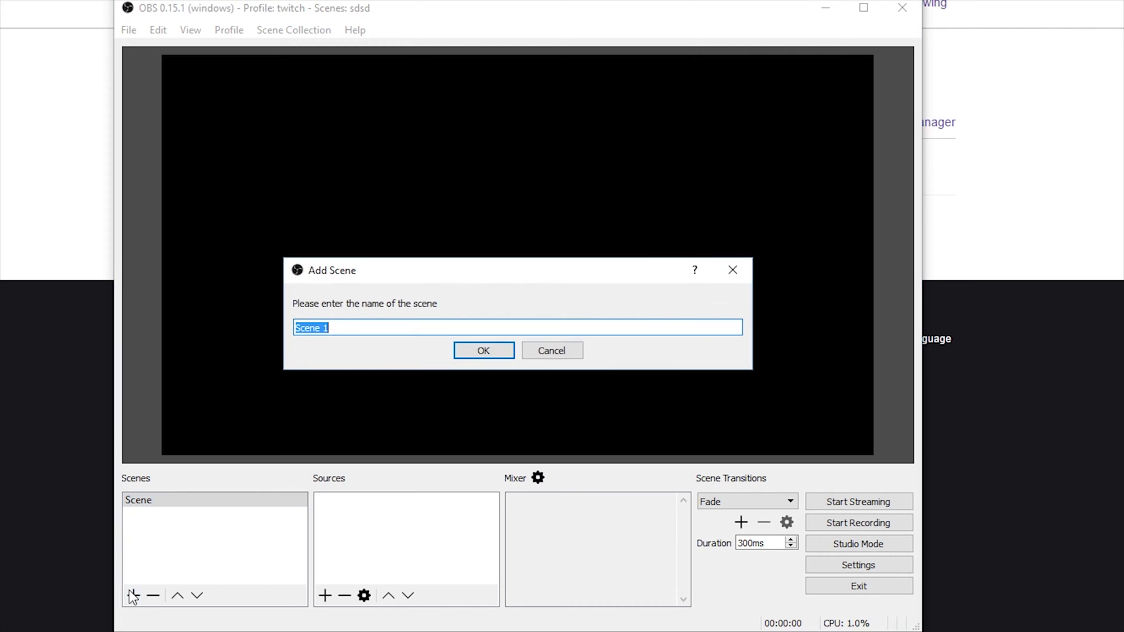
left_click_drag(363, 270, 156, 225)
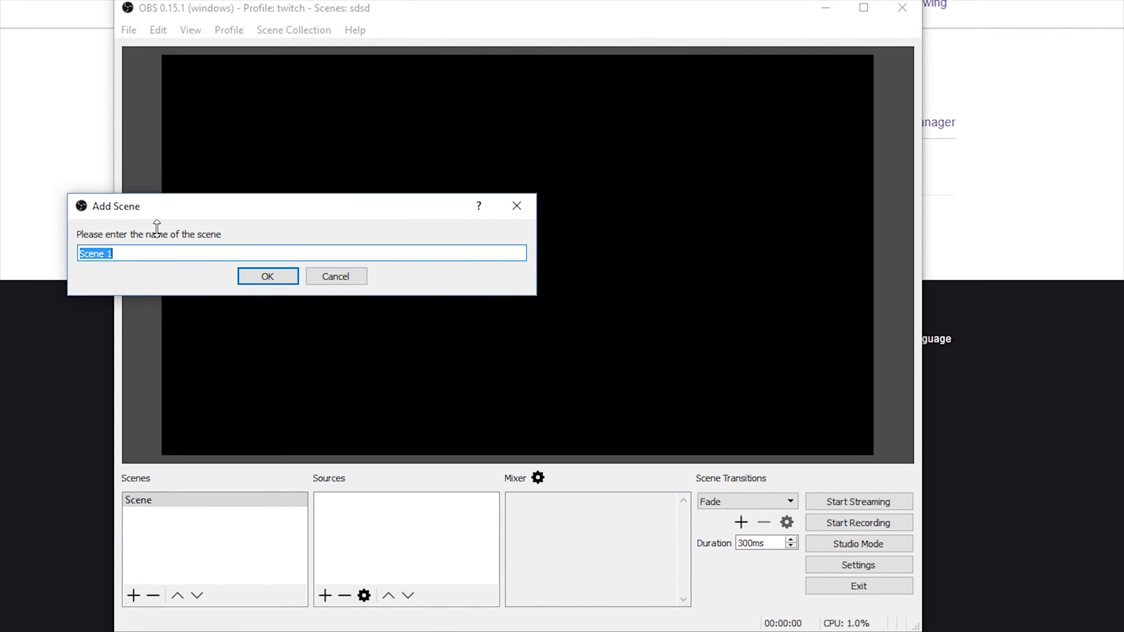
left_click_drag(316, 213, 487, 206)
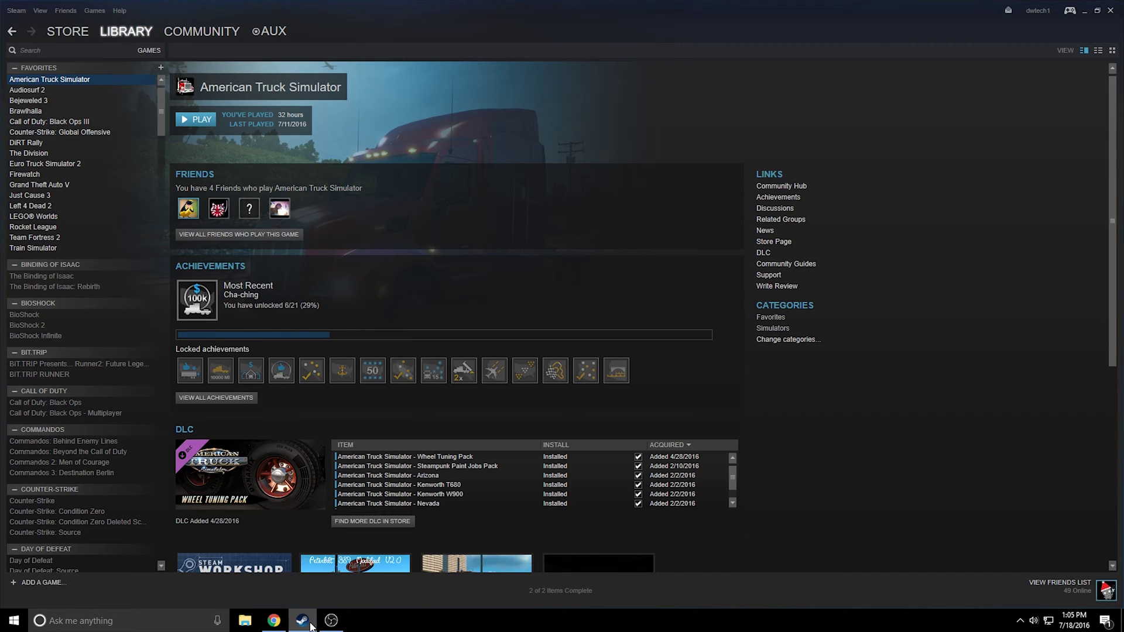
left_click(46, 100)
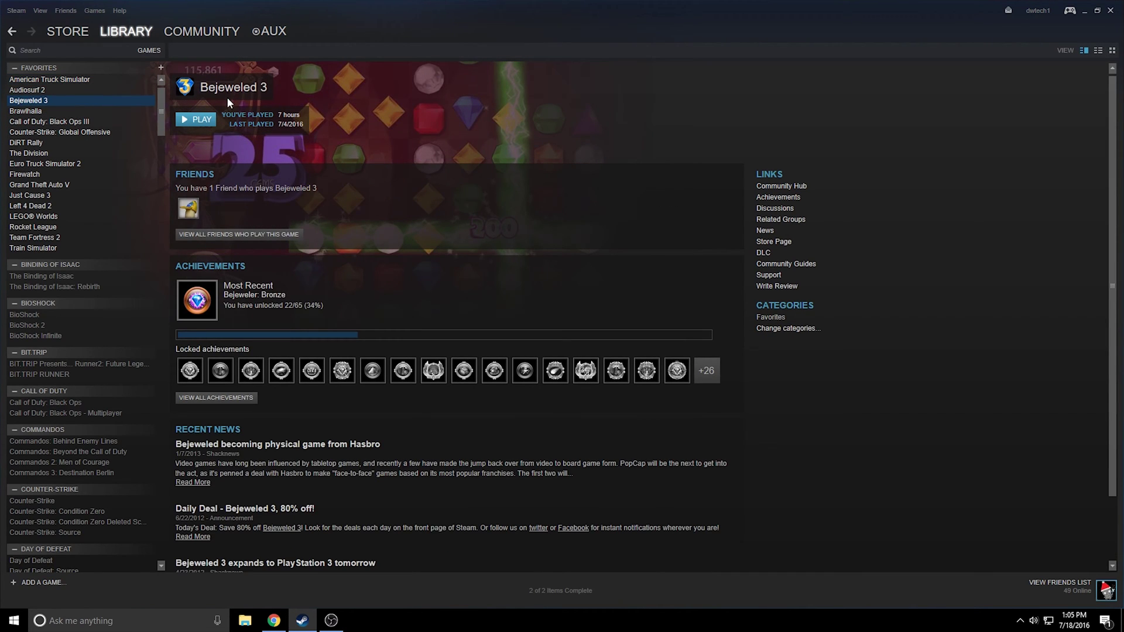
left_click(331, 621)
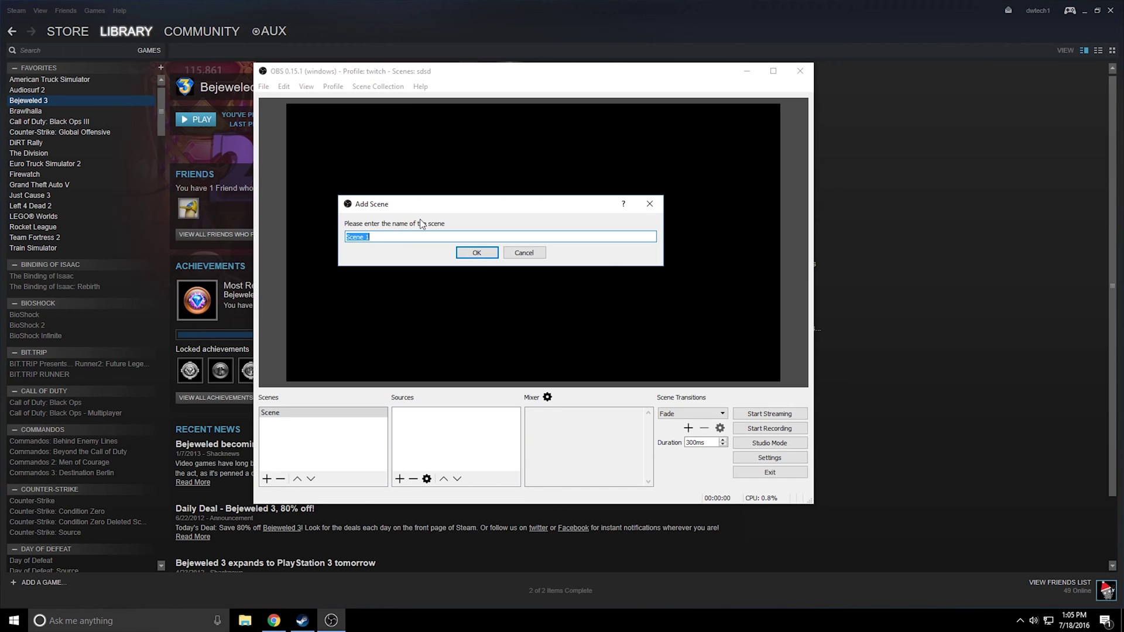
type("bejewe")
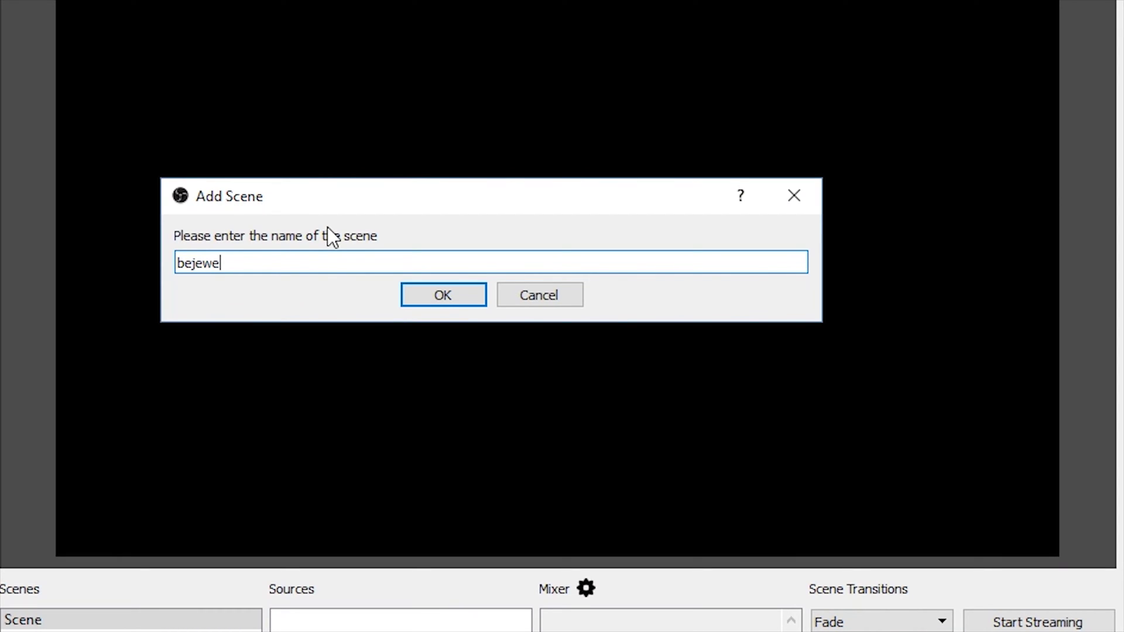
type("led")
key("Return")
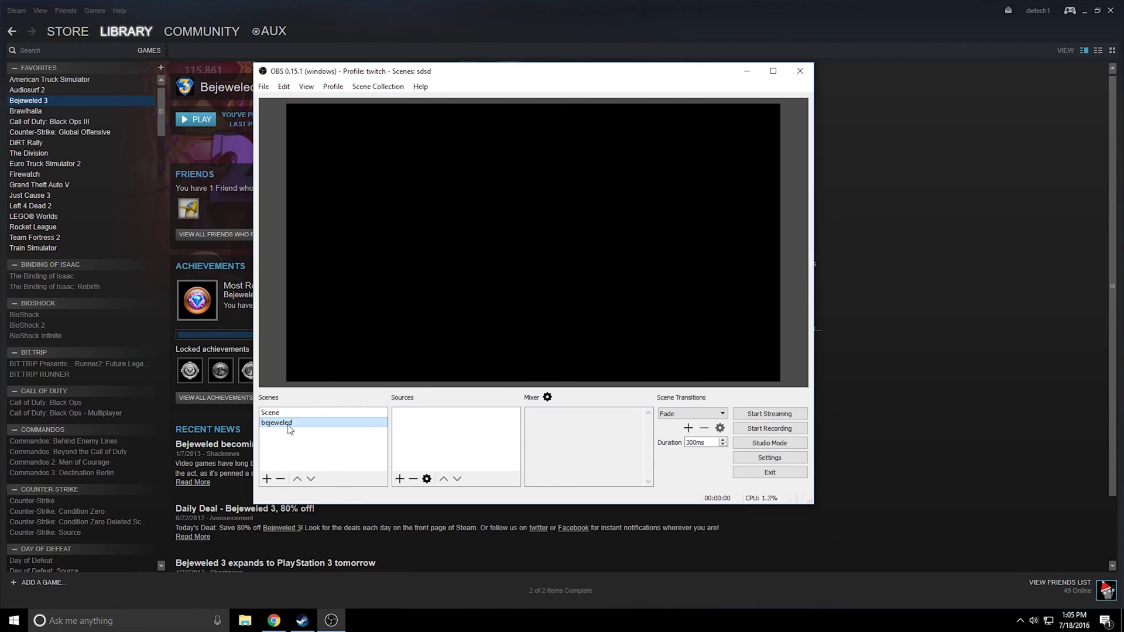
Close the unused source menu and launch Bejeweled 3 from the Steam library.
right_click(418, 418)
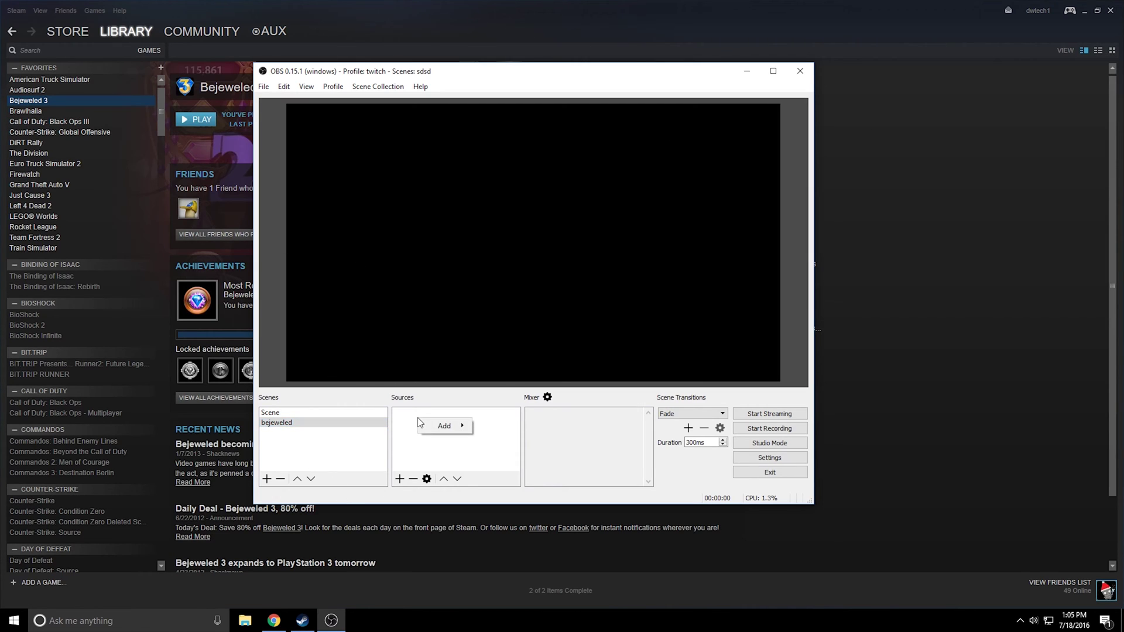
mouse_move(468, 418)
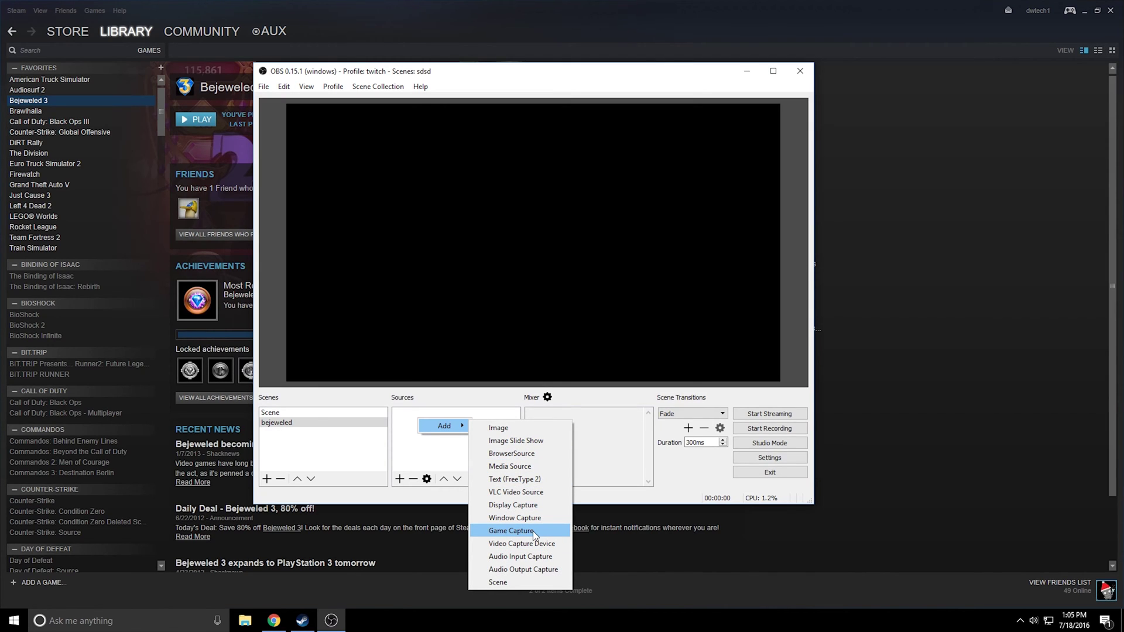
left_click(434, 452)
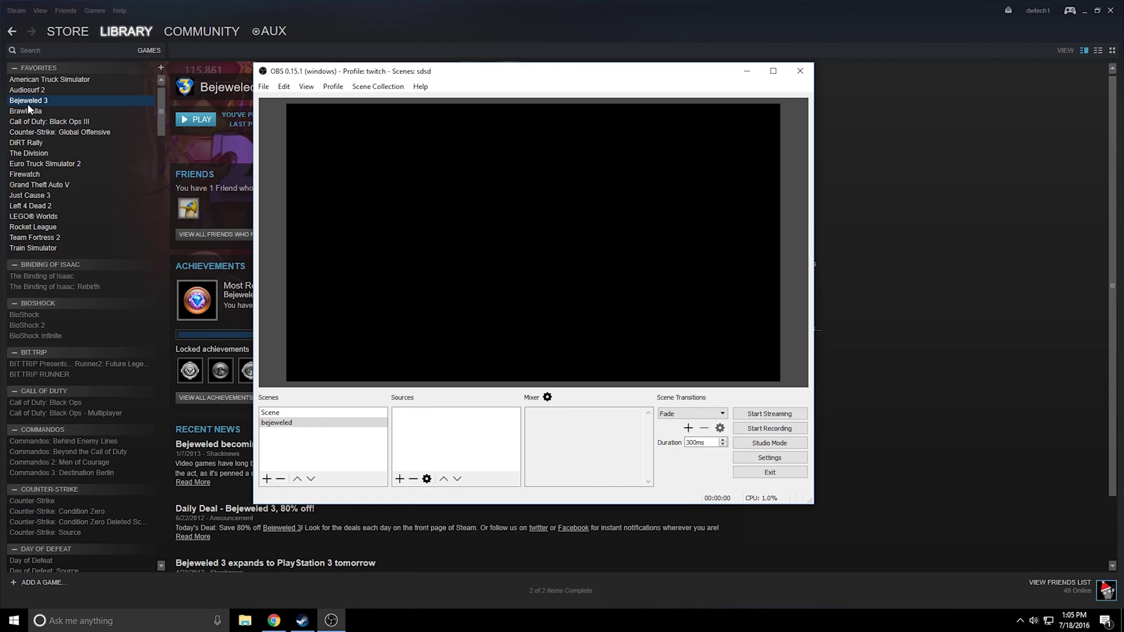
left_click(297, 44)
left_click(196, 117)
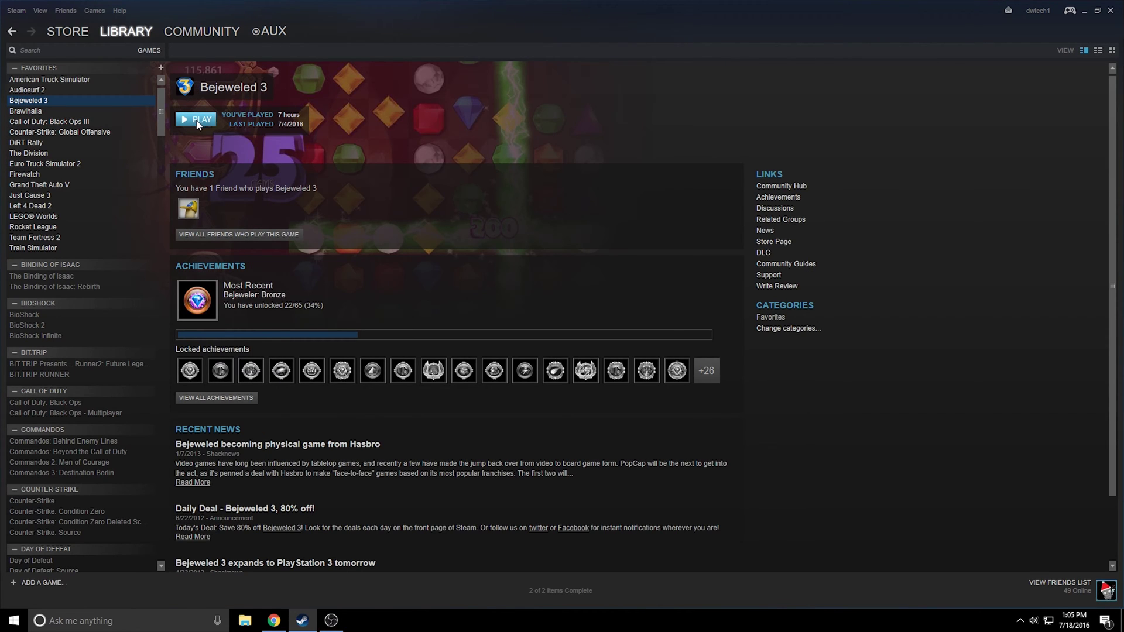
Turn Bejeweled 3 nearly all the way down in the Volume Mixer and return to OBS.
right_click(1036, 625)
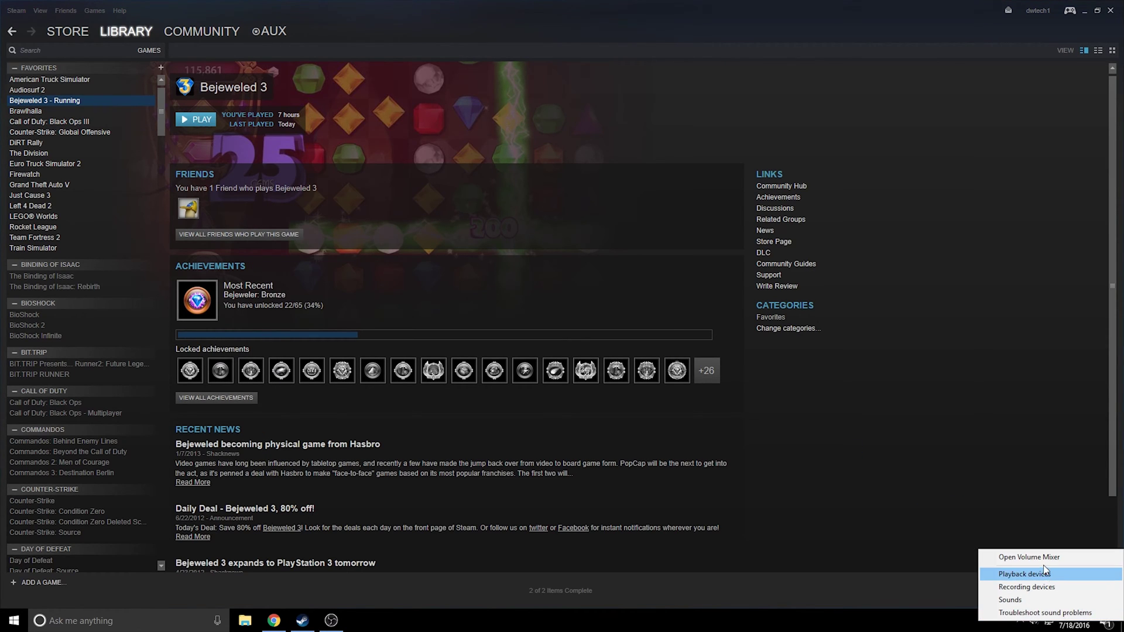
left_click(1030, 556)
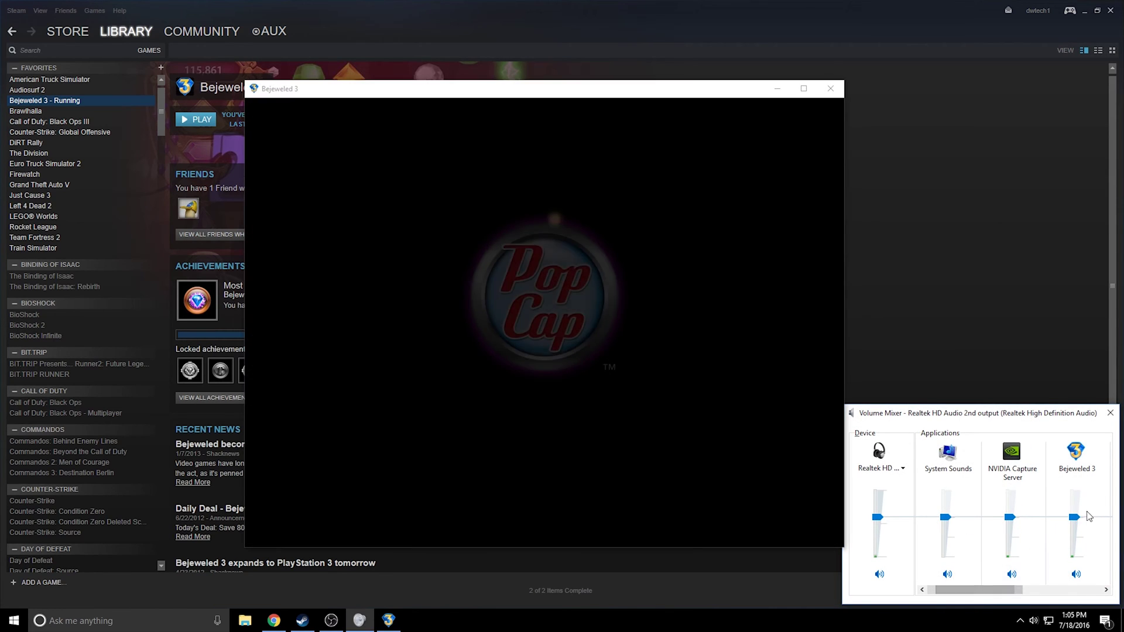
left_click_drag(1074, 517, 1074, 556)
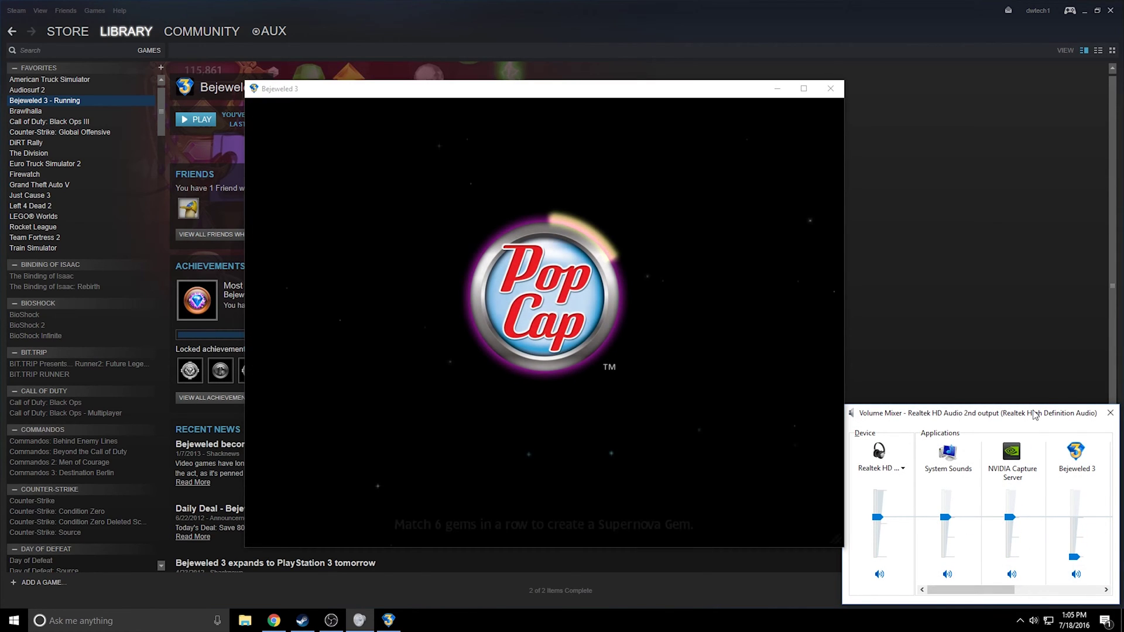
left_click(1110, 413)
left_click_drag(571, 97, 514, 47)
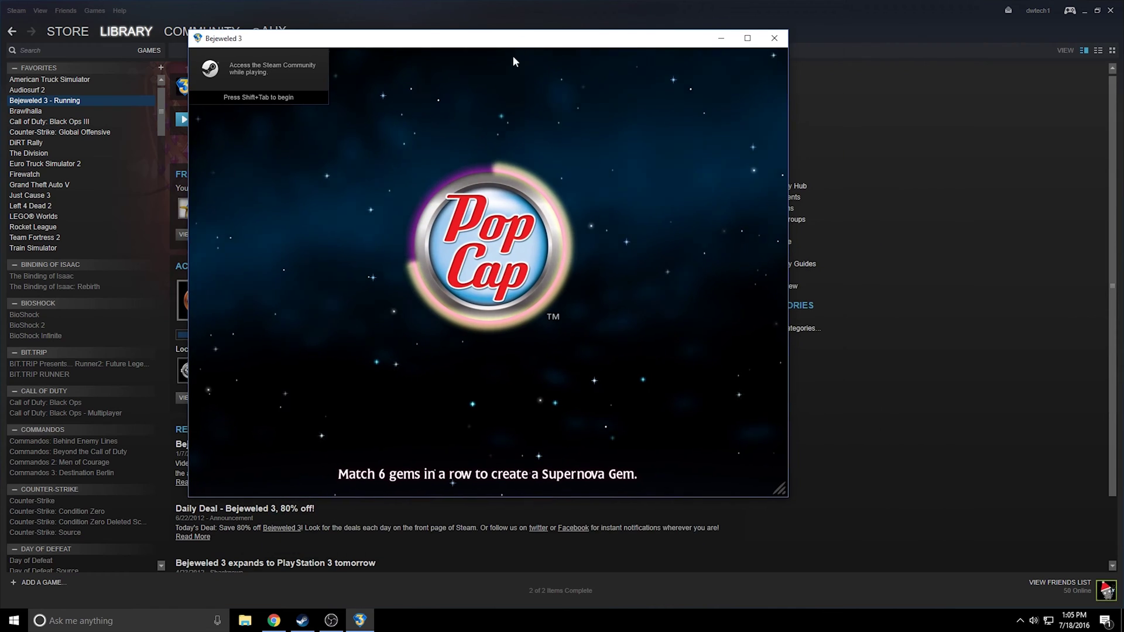
left_click(333, 623)
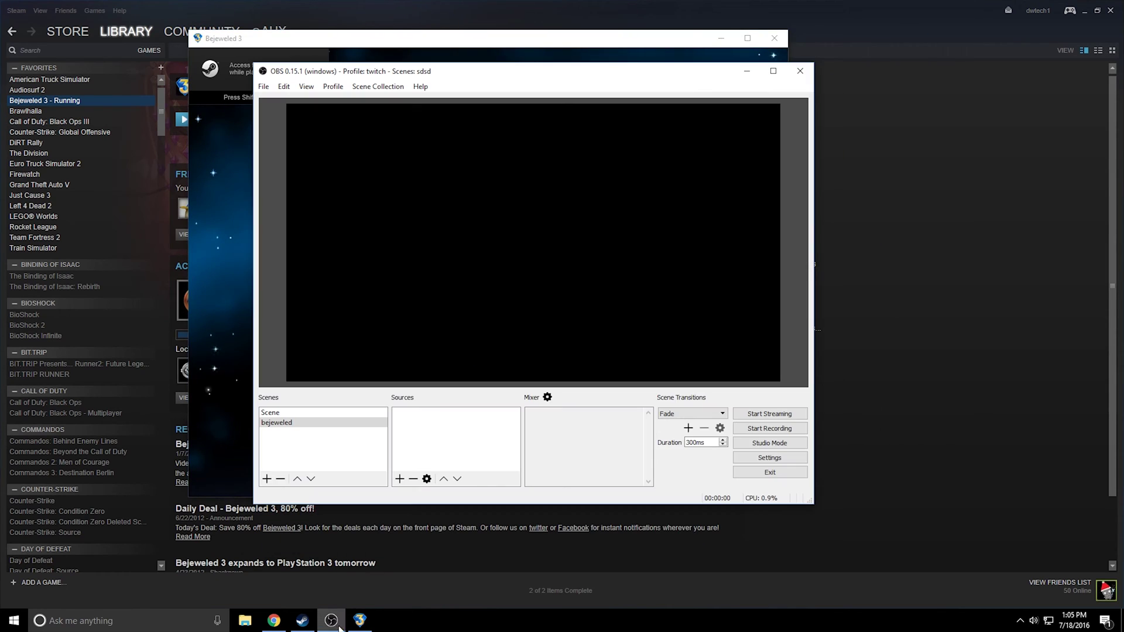
Add a Game Capture source and dismiss the name-already-in-use warning for the first name entered.
right_click(424, 413)
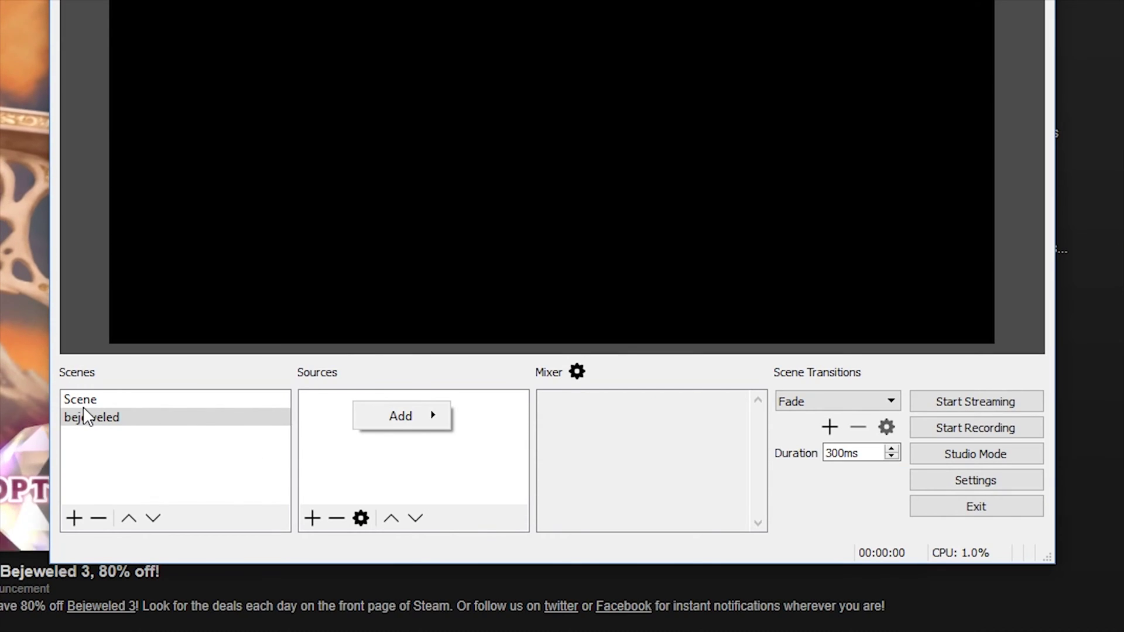
left_click(312, 410)
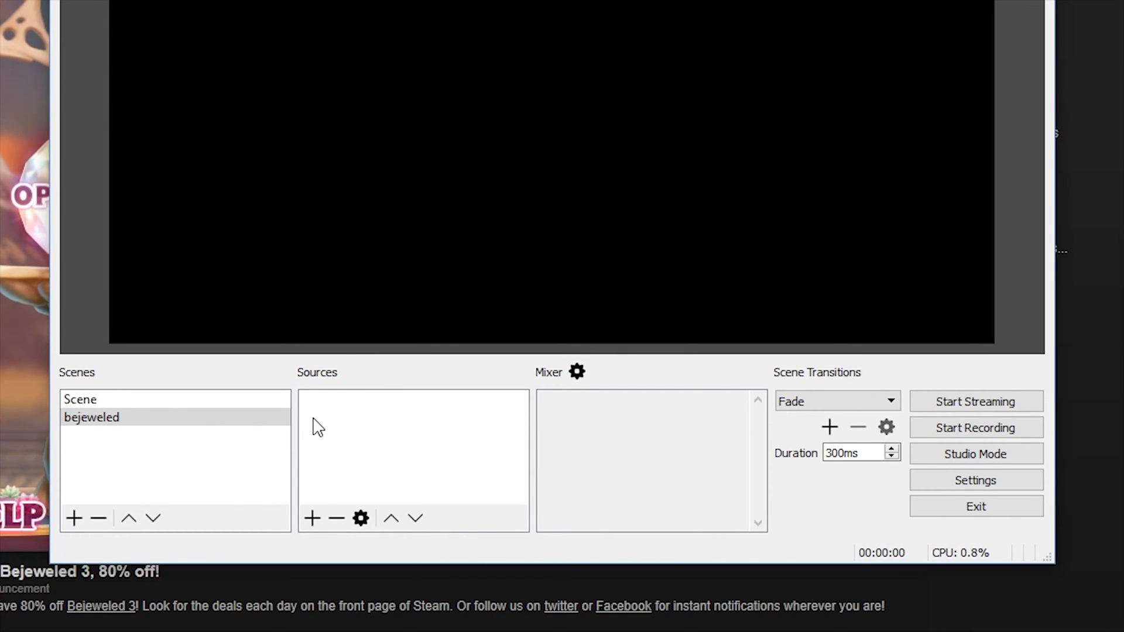
right_click(312, 420)
mouse_move(362, 446)
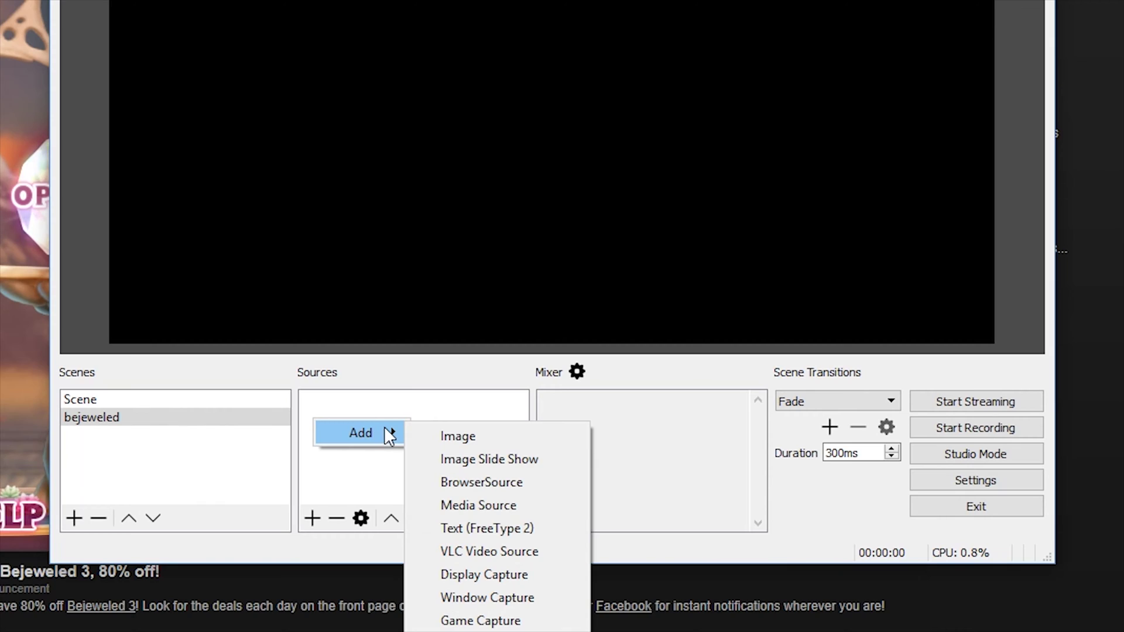
left_click(495, 622)
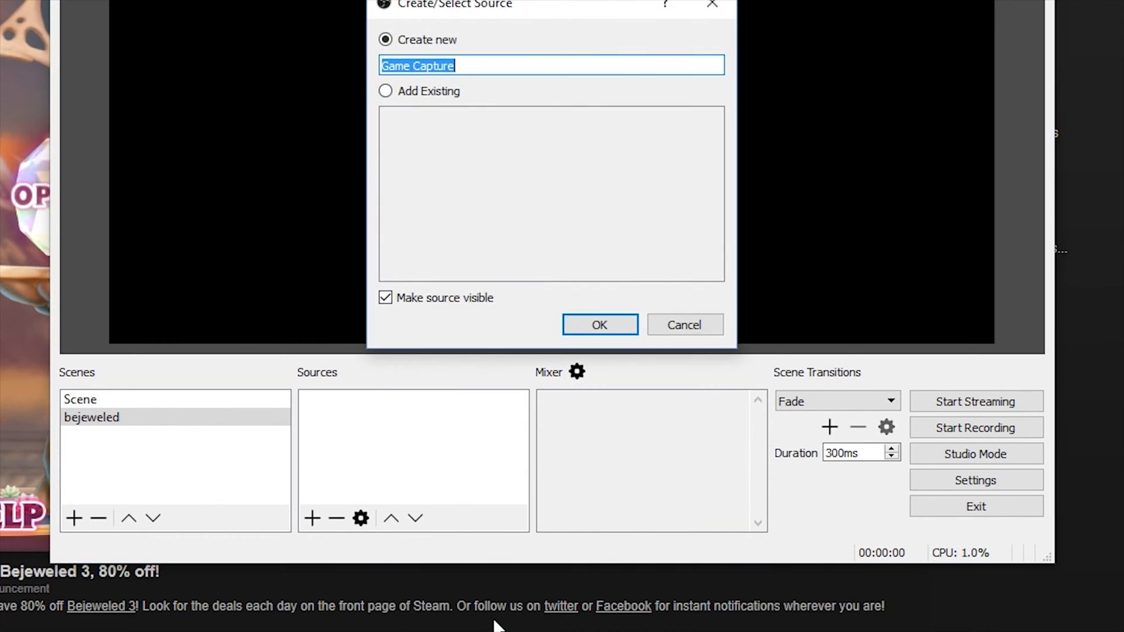
type("bejeweled")
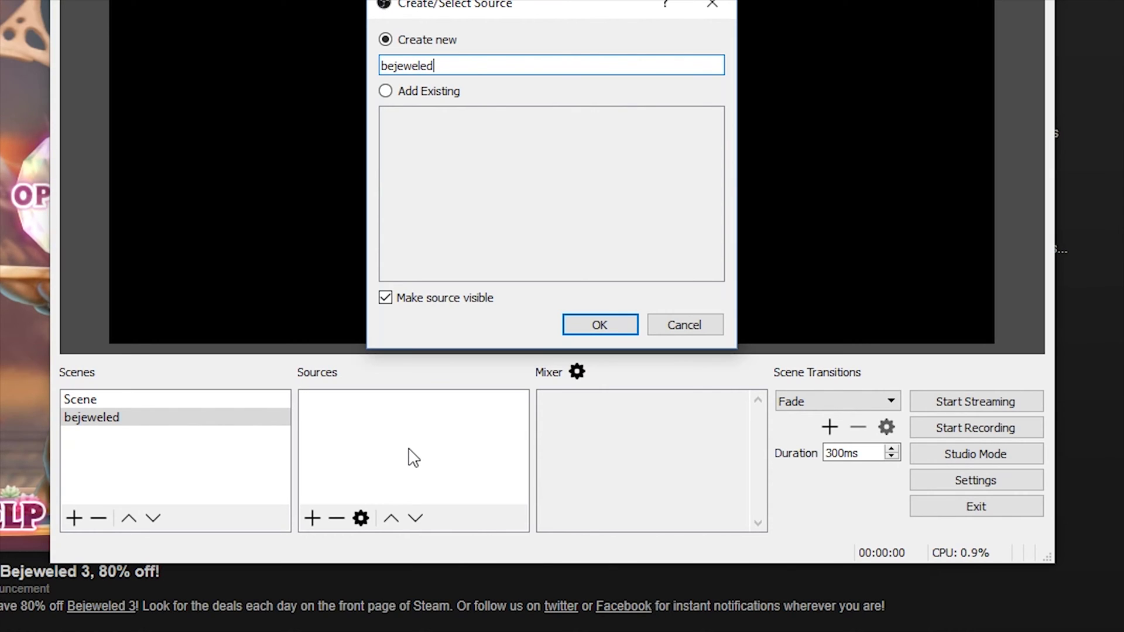
key("Return")
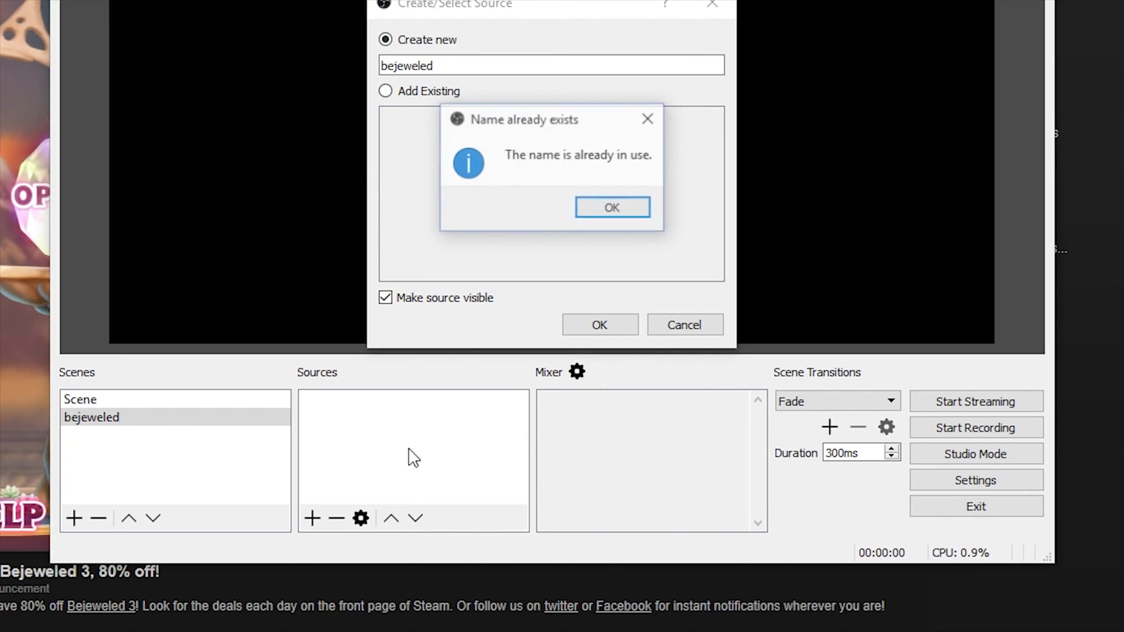
left_click(646, 120)
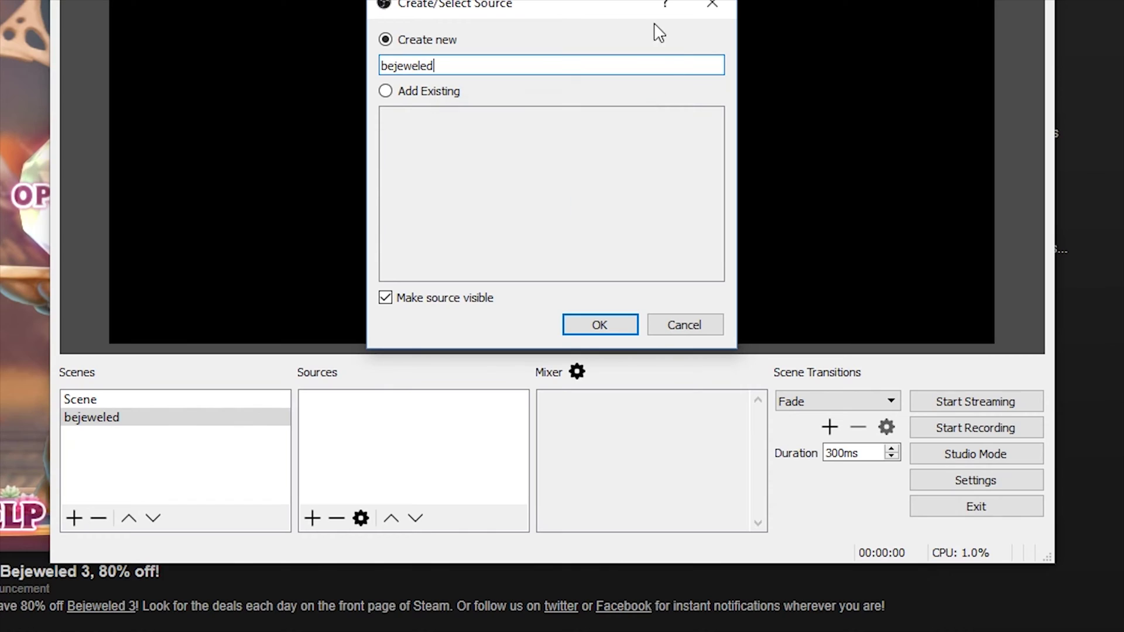
left_click(502, 66)
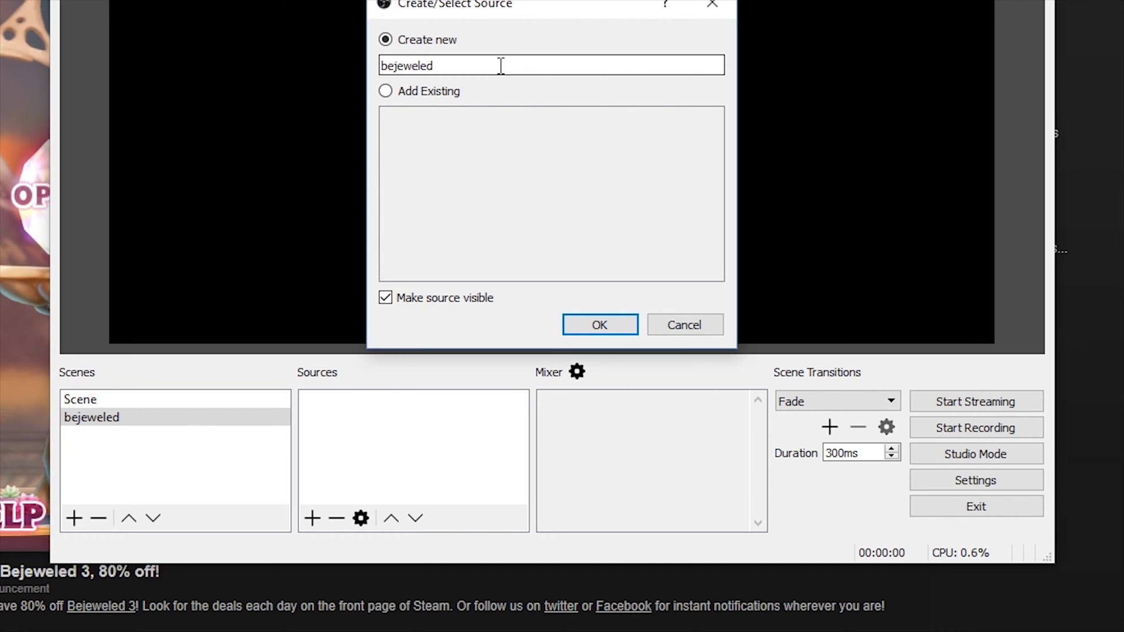
Name the source bejeweledgame and capture the Bejeweled 3 window instead of any fullscreen application.
type("game")
key("Return")
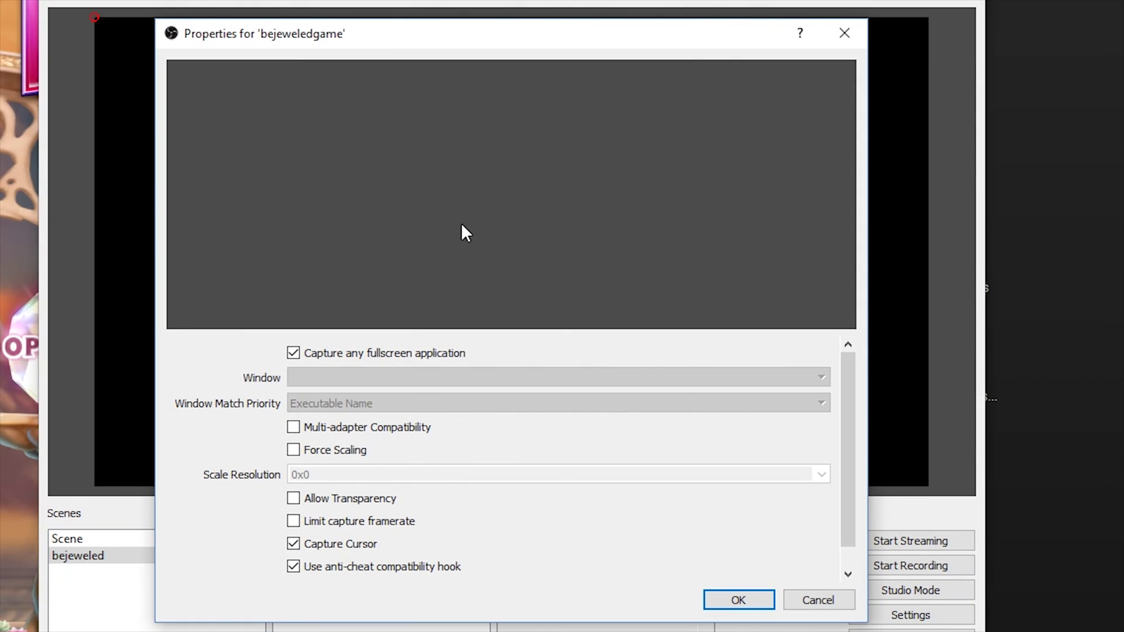
left_click(293, 355)
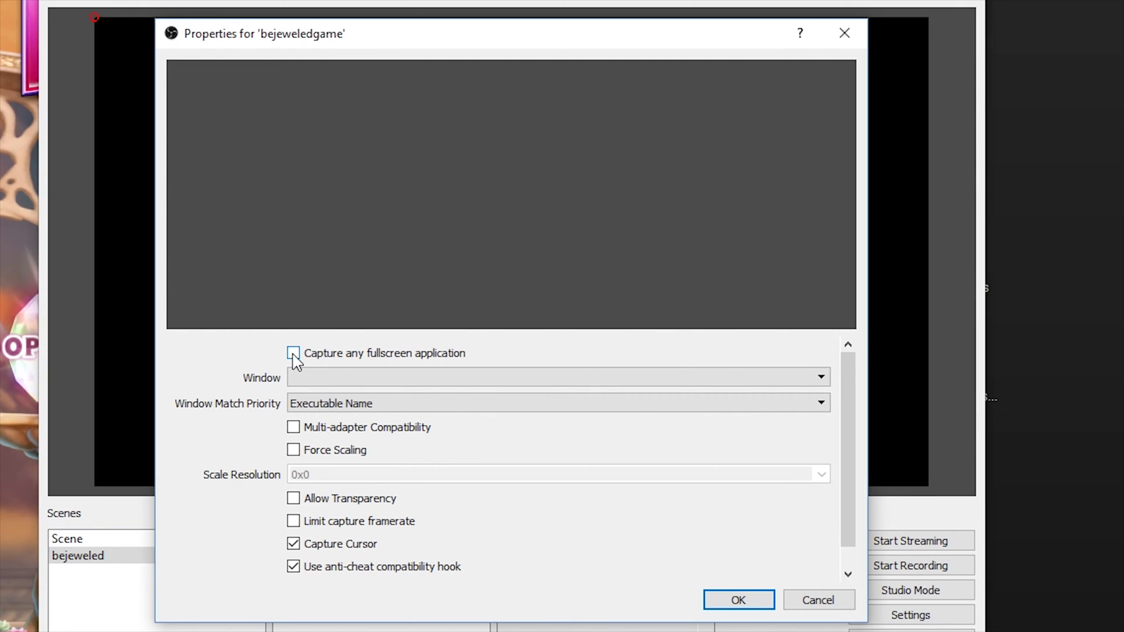
left_click(304, 380)
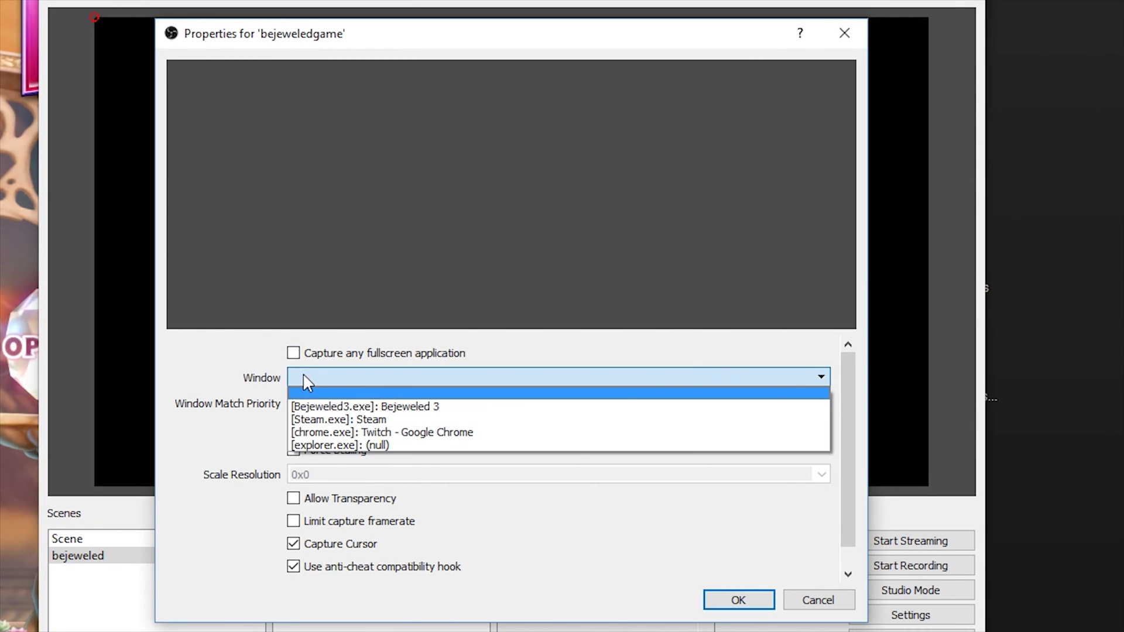
left_click(323, 406)
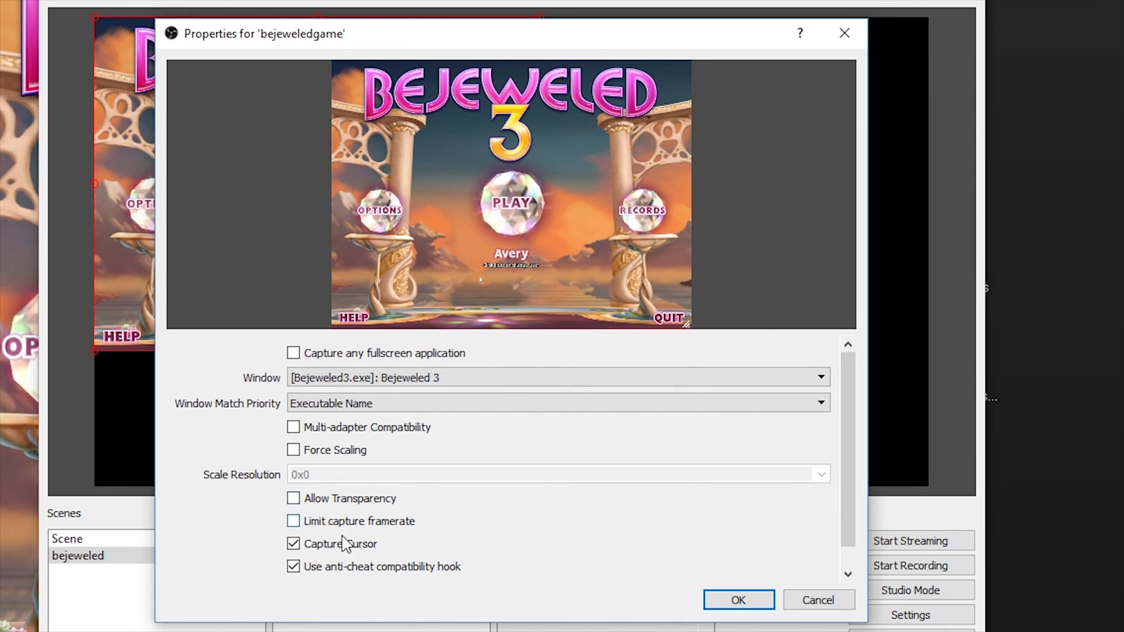
Try the cursor-capture and framerate-limit options, leaving cursor capture on and no framerate limit.
left_click(310, 543)
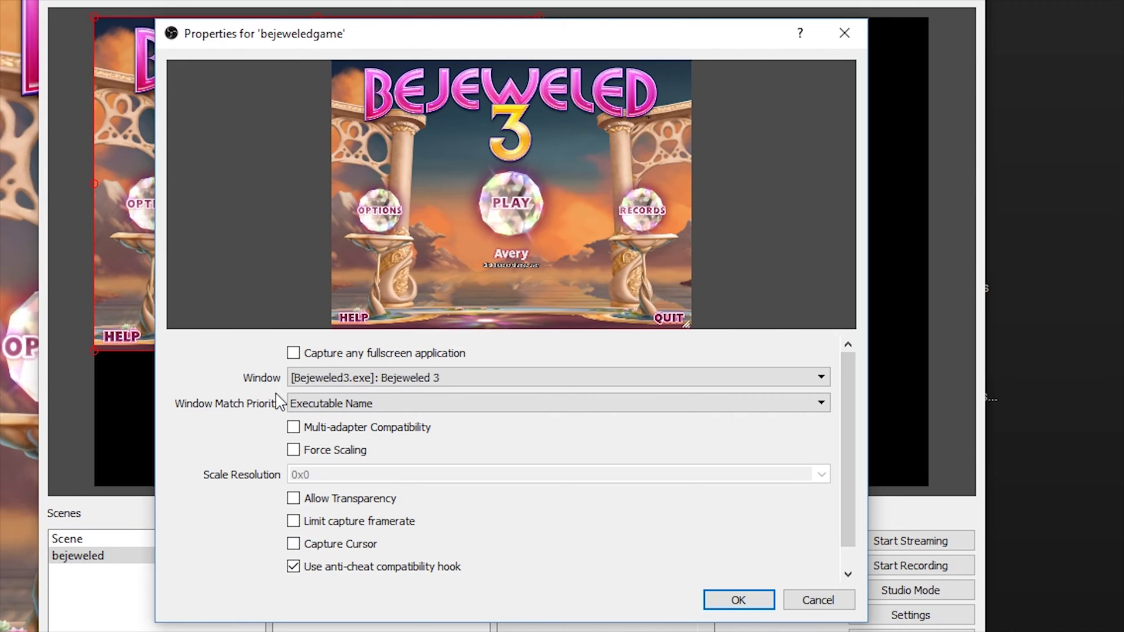
left_click(319, 543)
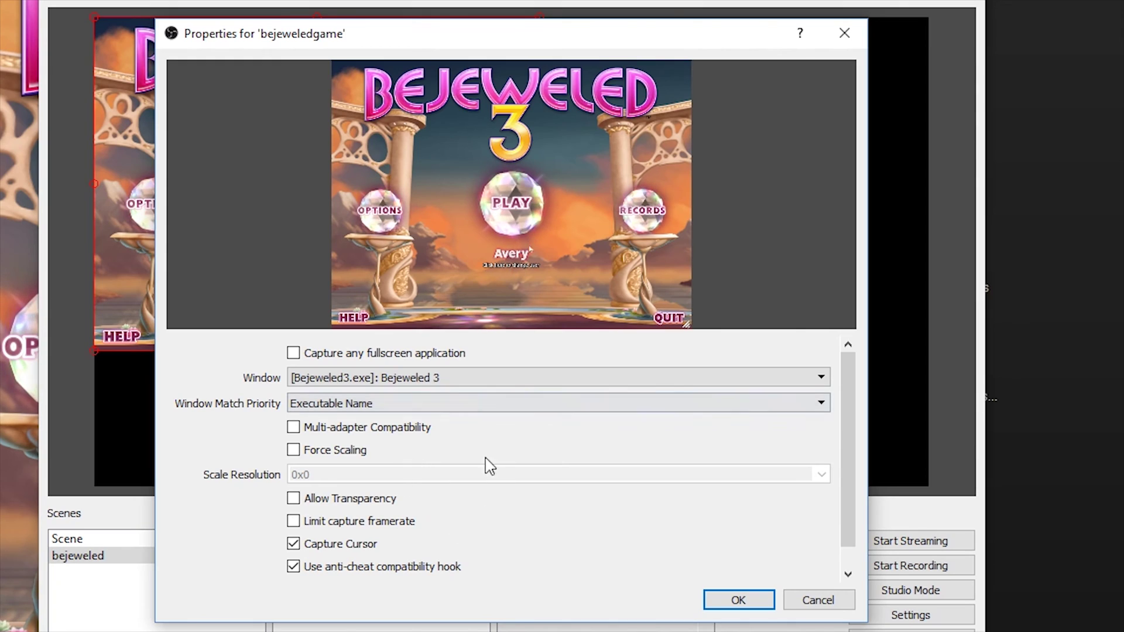
left_click(379, 529)
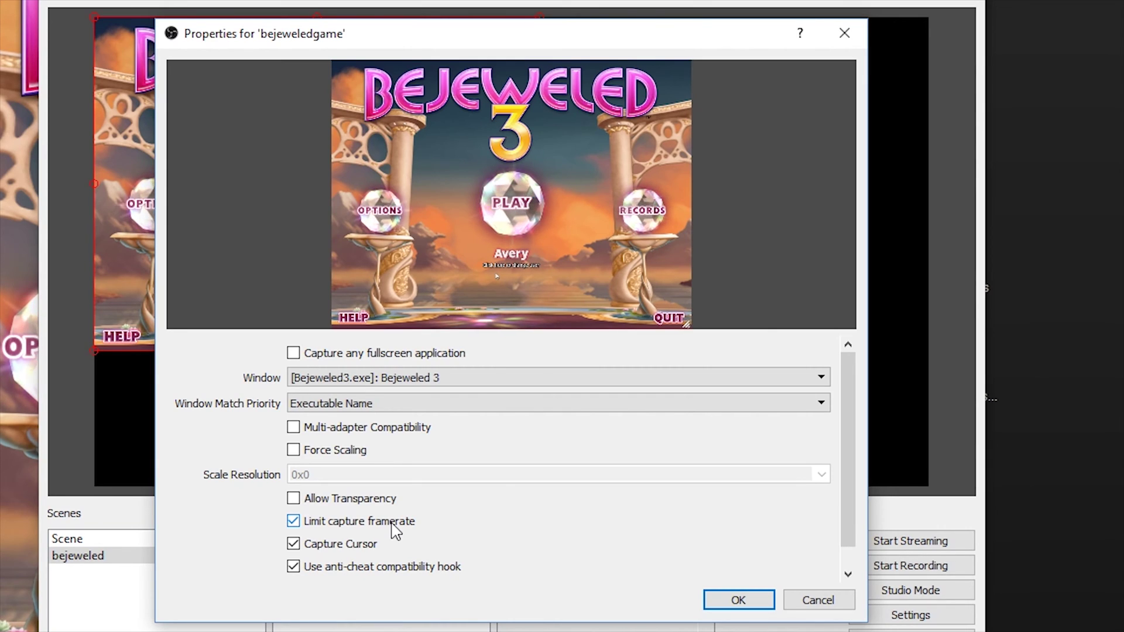
left_click(394, 526)
scroll(585, 479, "down", 1)
scroll(562, 475, "up", 1)
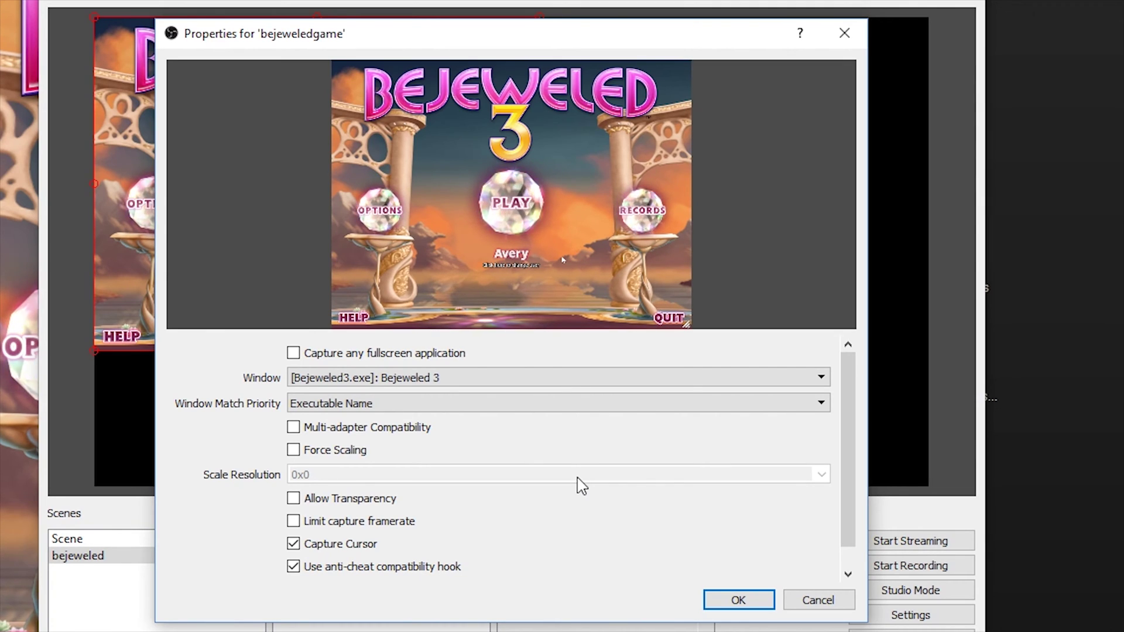
scroll(556, 469, "down", 1)
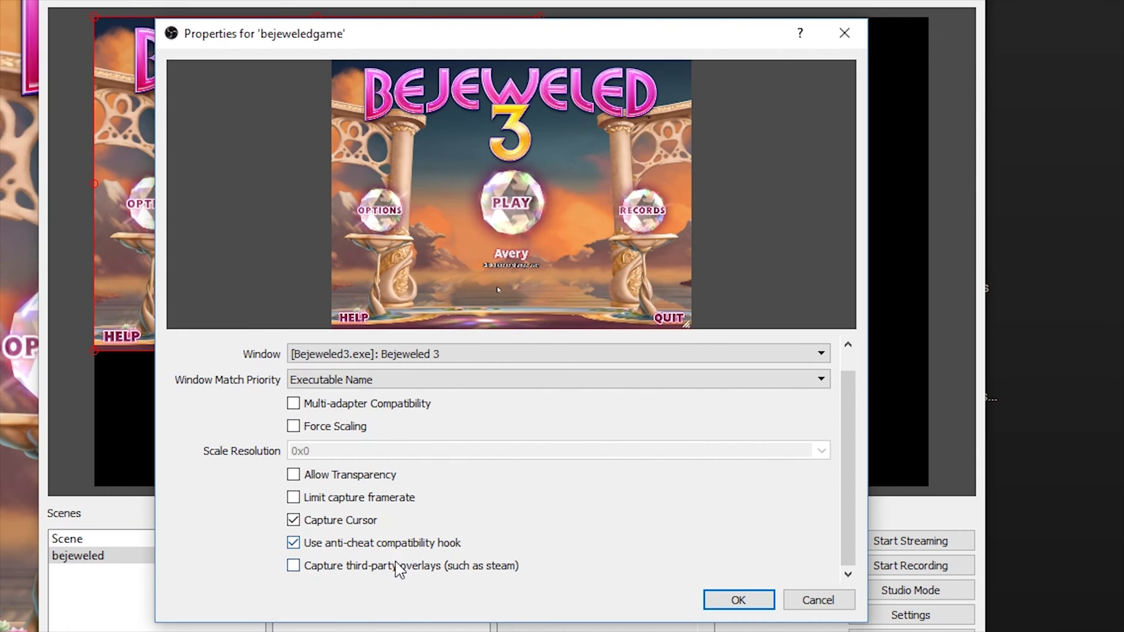
scroll(608, 566, "up", 1)
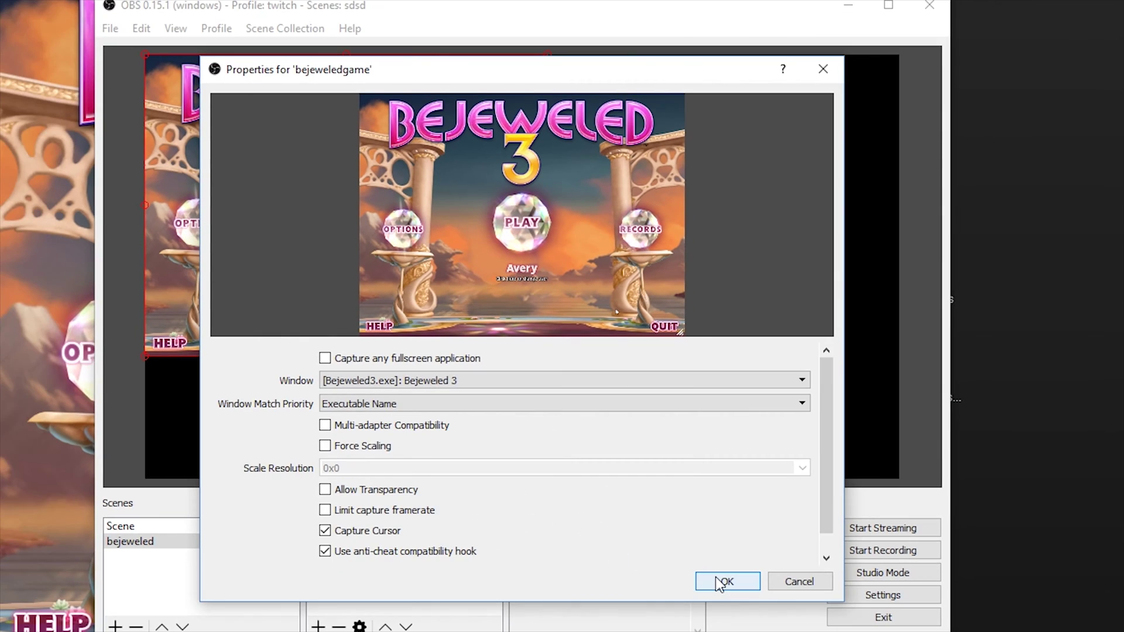
Confirm the capture, scale the game to full canvas height and push it to the right edge.
left_click(720, 577)
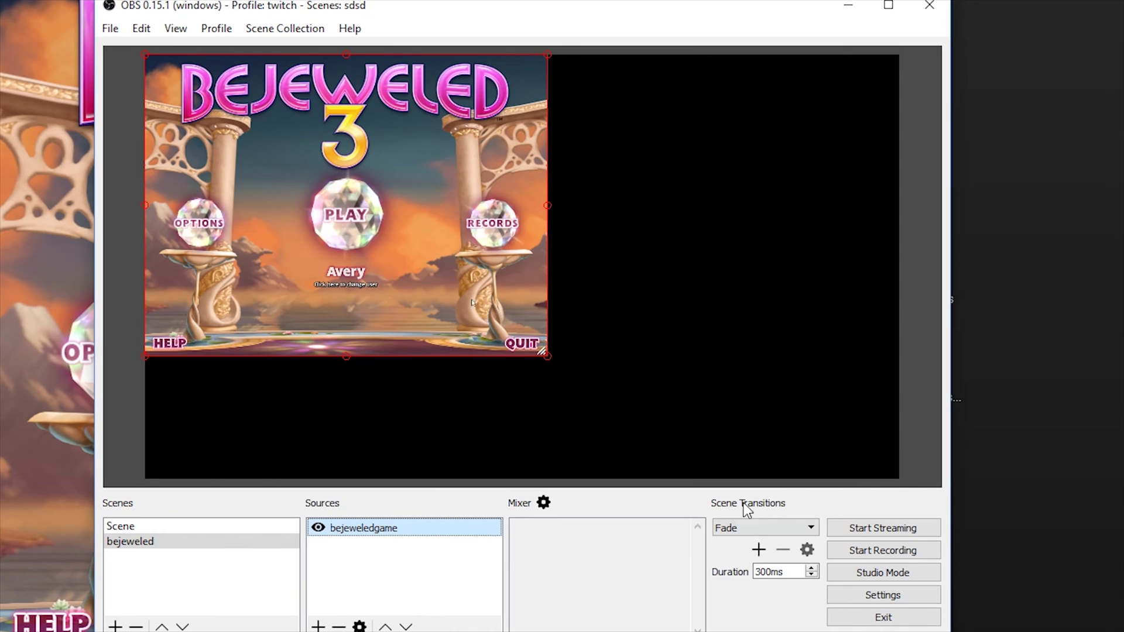
left_click_drag(387, 184, 446, 185)
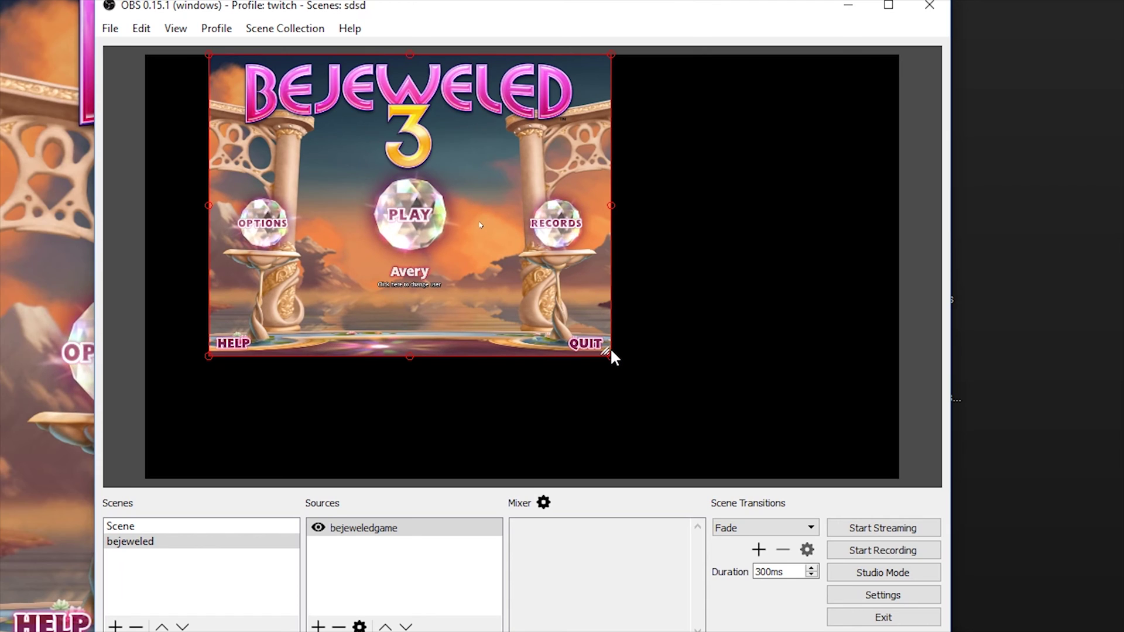
left_click_drag(610, 353, 773, 477)
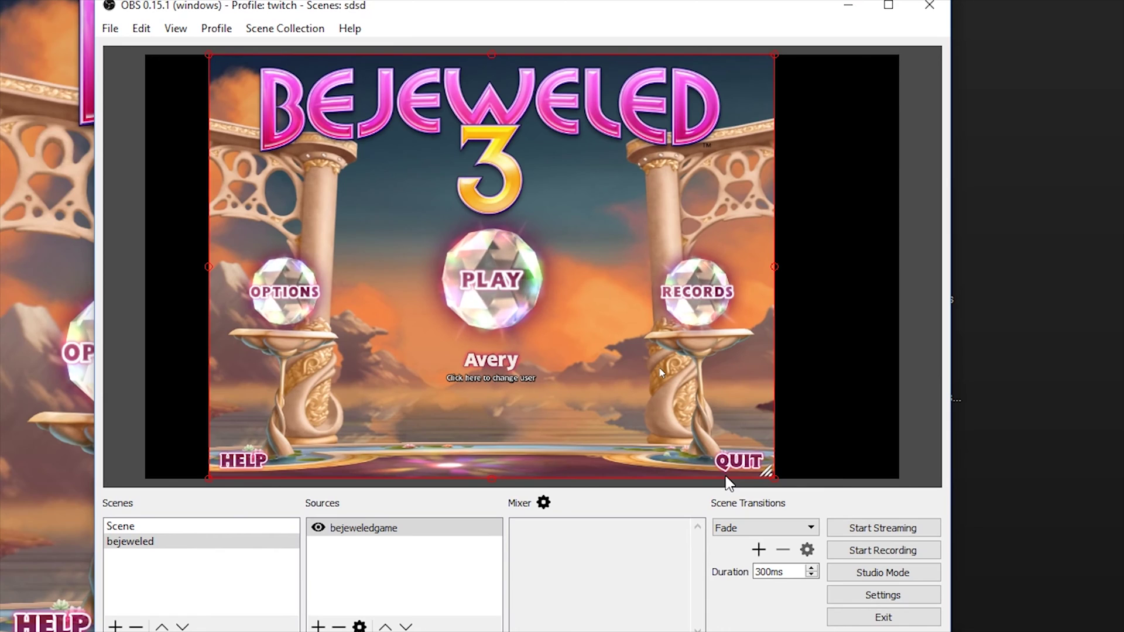
key("Right")
key("Right")
key("Right")
key("Right")
key("Right")
key("Right")
key("Right")
key("Right")
key("Right")
key("Right")
key("Right")
key("Right")
key("Right")
key("Right")
key("Right")
key("Right")
key("Right")
key("Right")
key("Right")
key("Right")
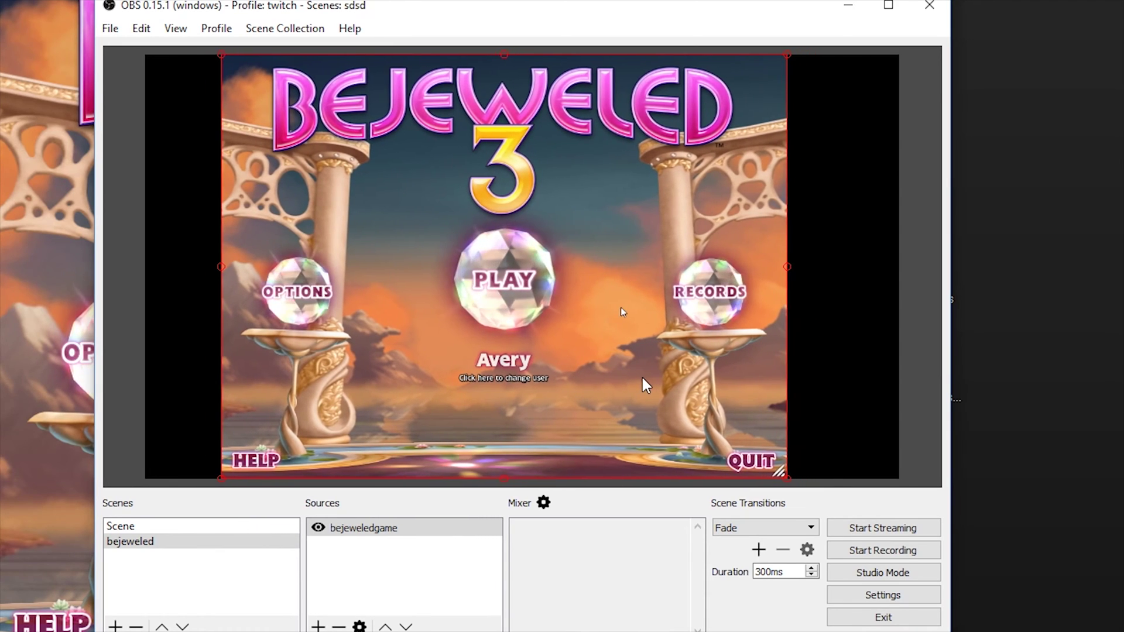
left_click_drag(641, 375, 747, 375)
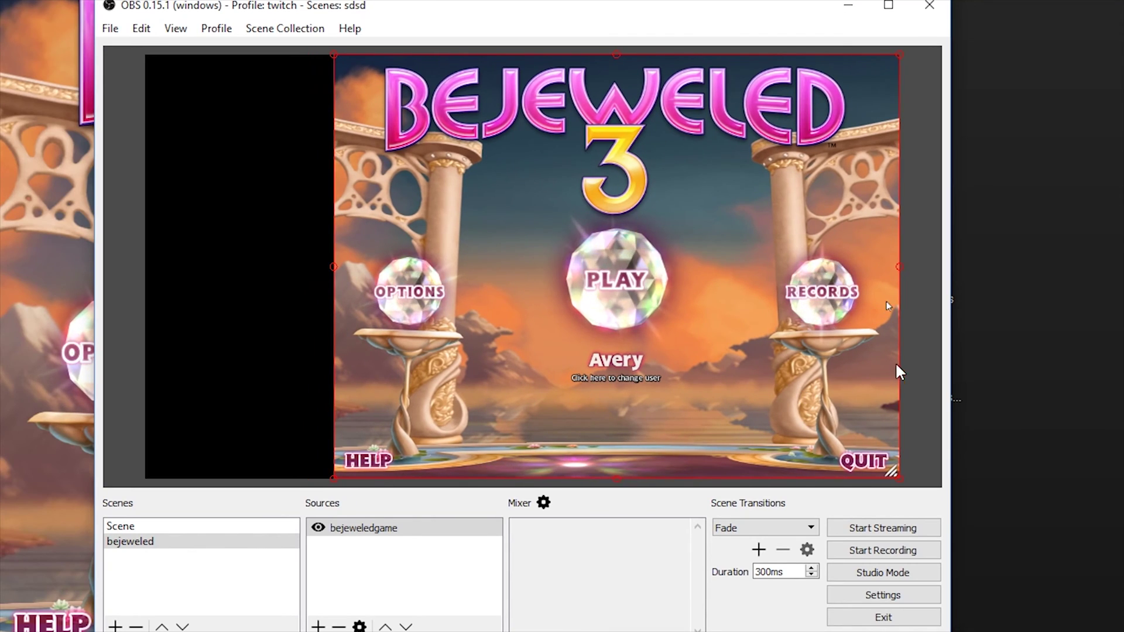
left_click(918, 317)
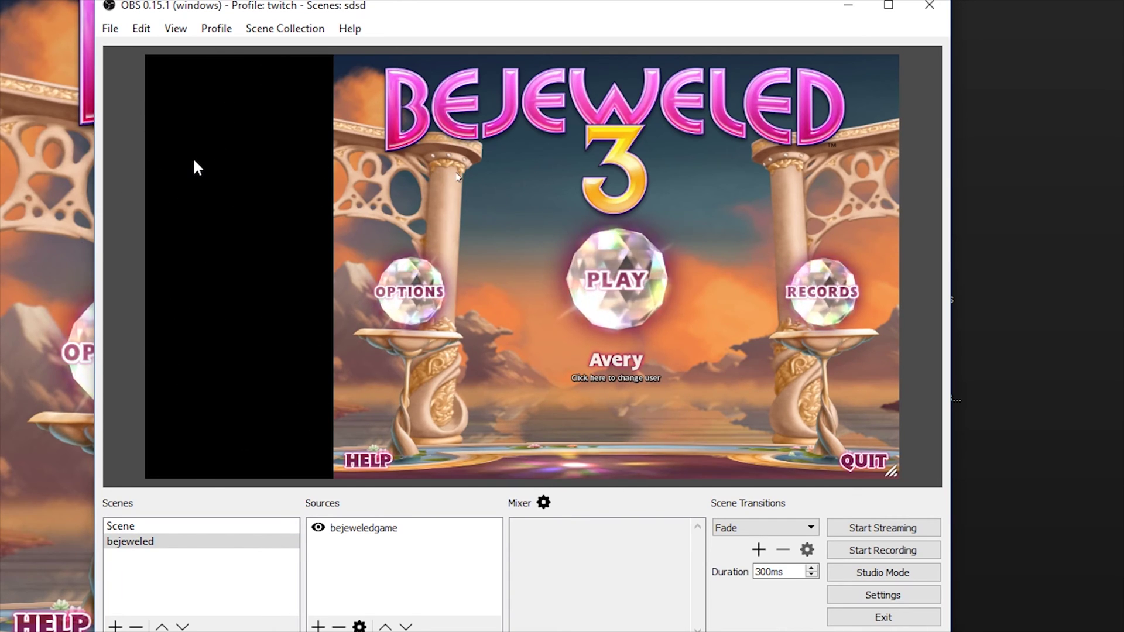
Add a Video Capture Device source named webcam.
left_click(346, 586)
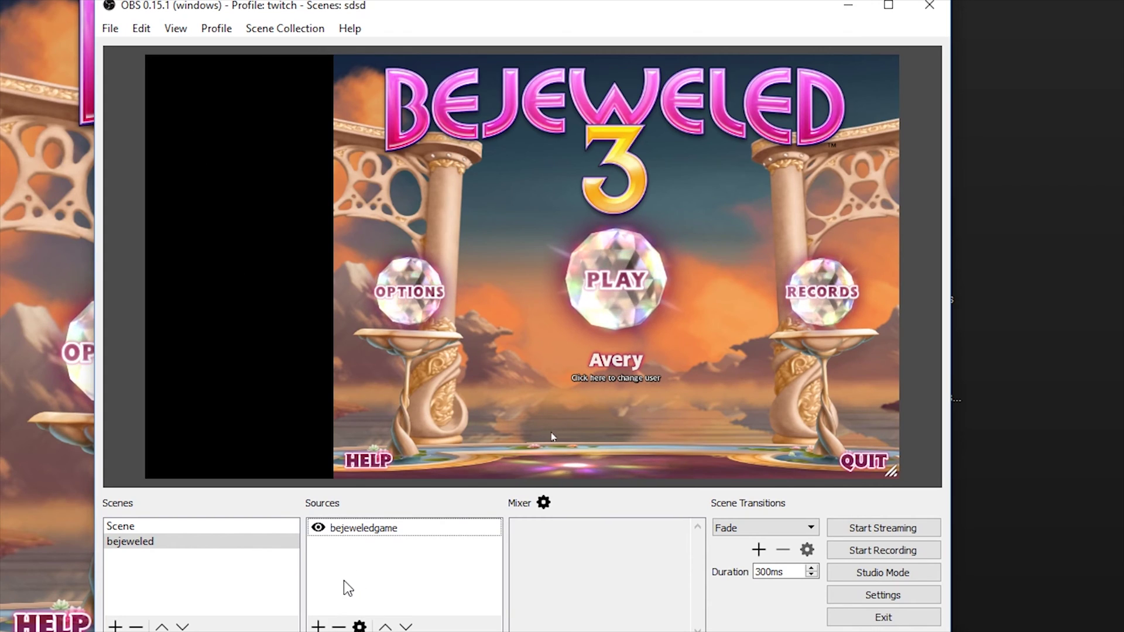
right_click(358, 566)
mouse_move(375, 578)
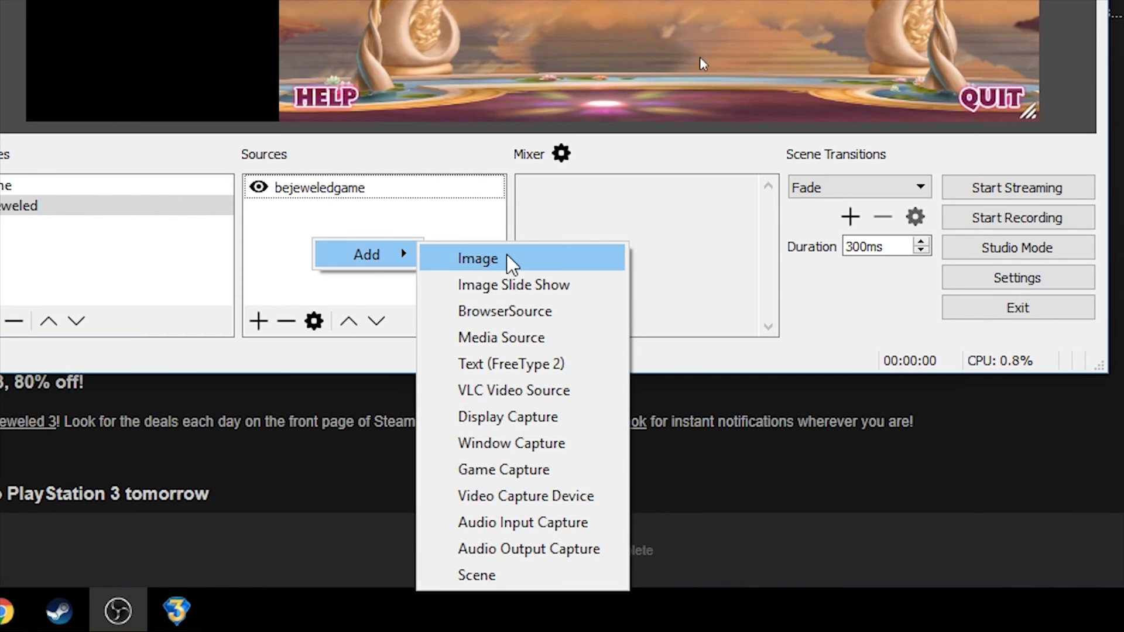
left_click(543, 495)
type("webcam")
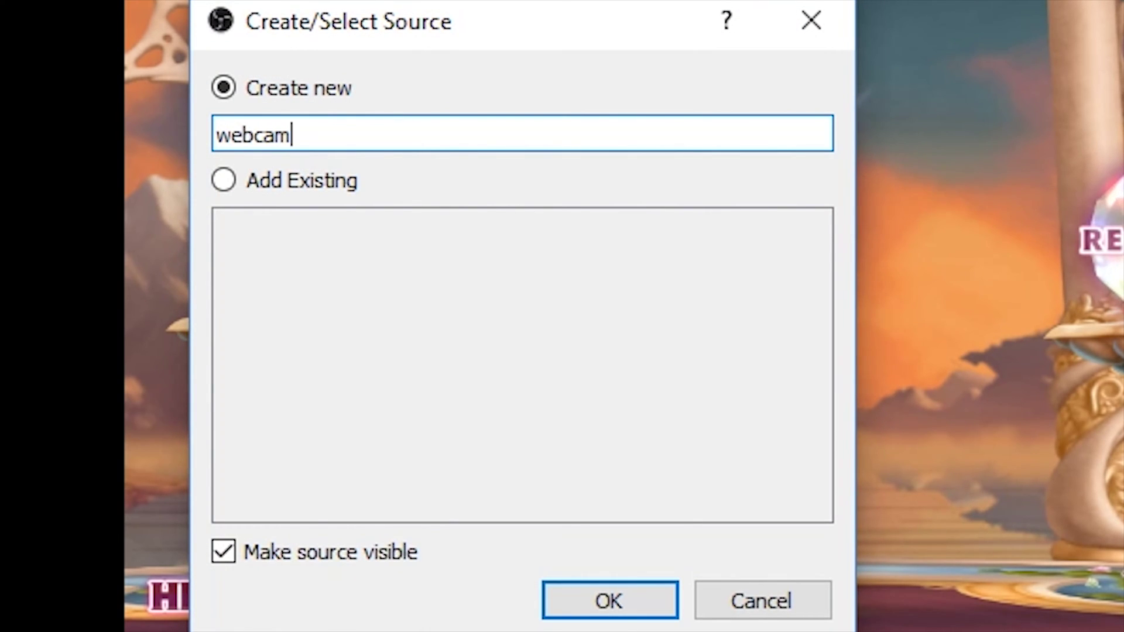
key("Return")
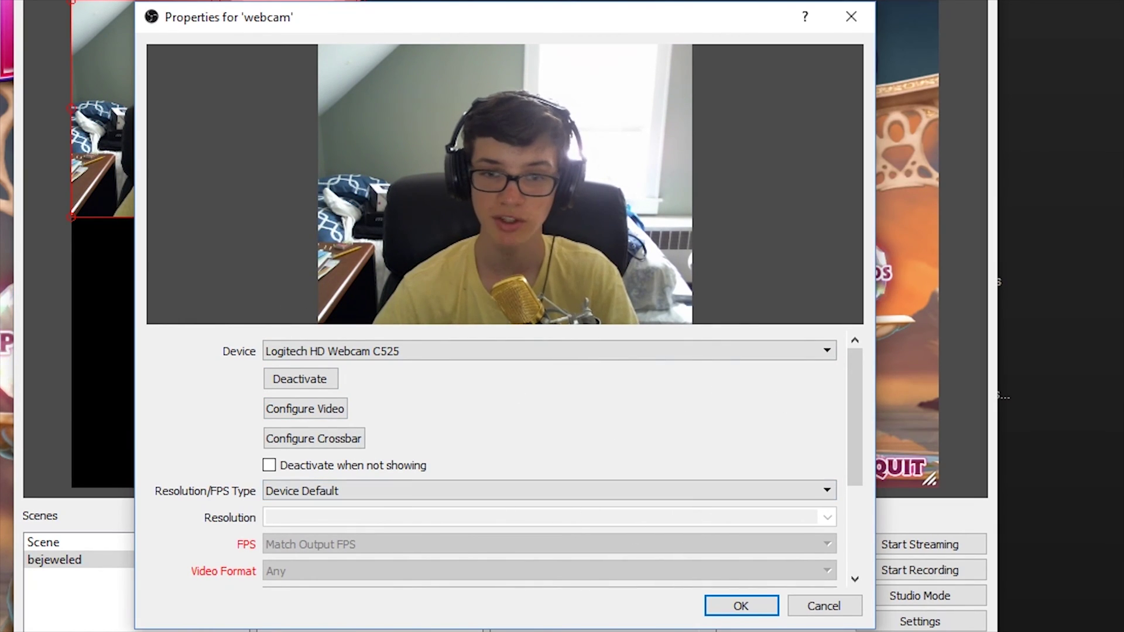
Use the Logitech HD Webcam C525 at Device Default resolution, leaving driver settings unchanged.
scroll(472, 419, "down", 3)
scroll(473, 421, "up", 3)
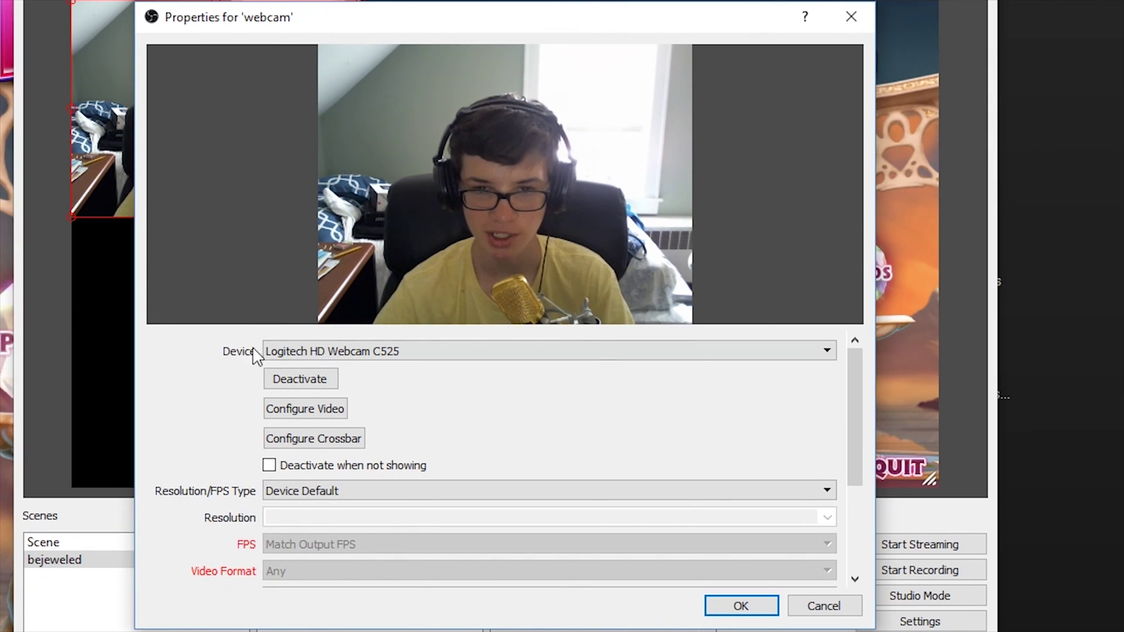
left_click(270, 415)
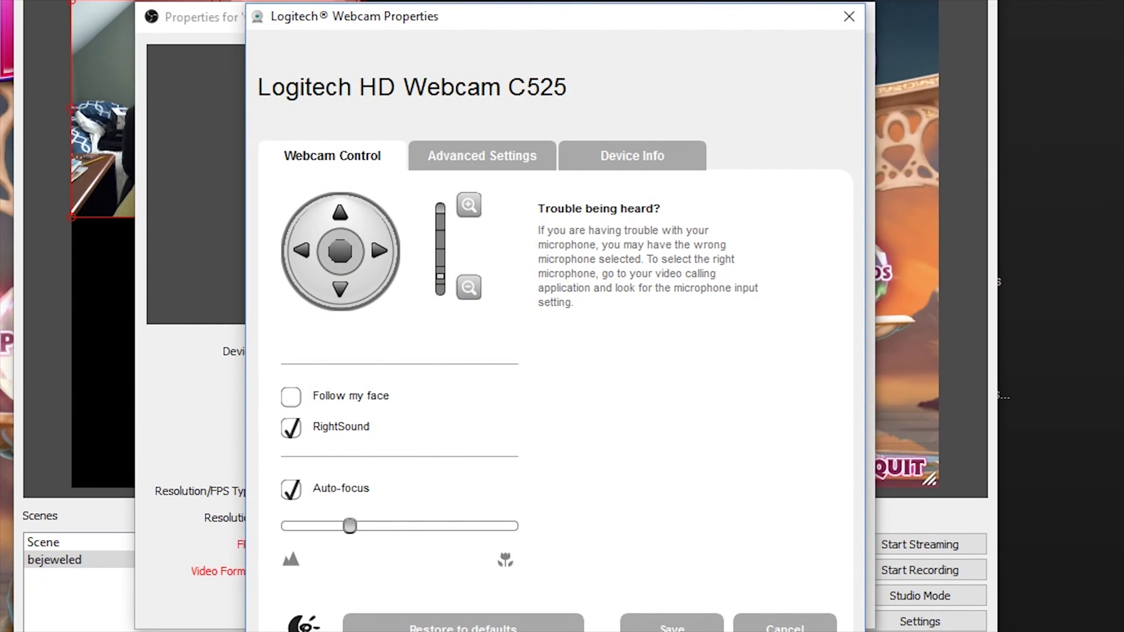
left_click(784, 625)
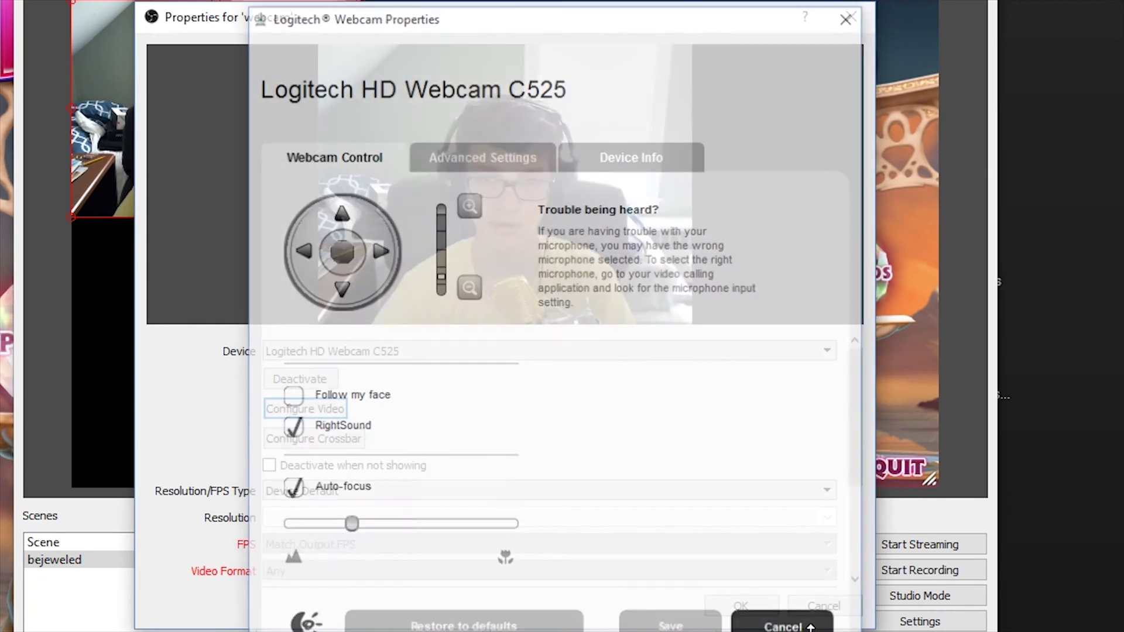
scroll(619, 456, "down", 3)
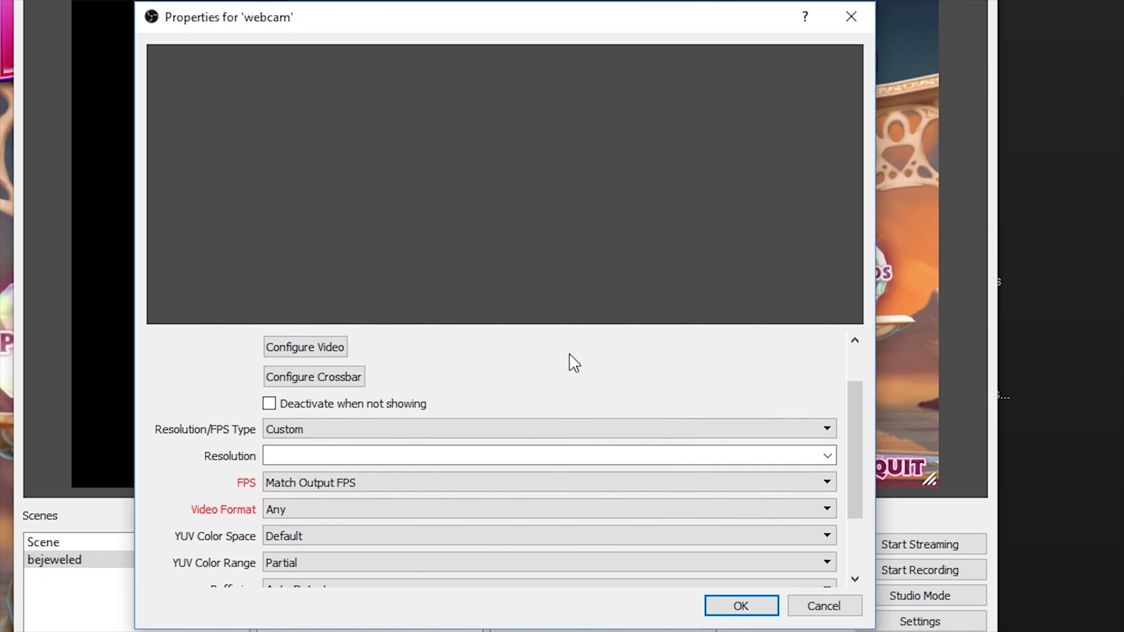
scroll(386, 433, "up", 1)
left_click(377, 432)
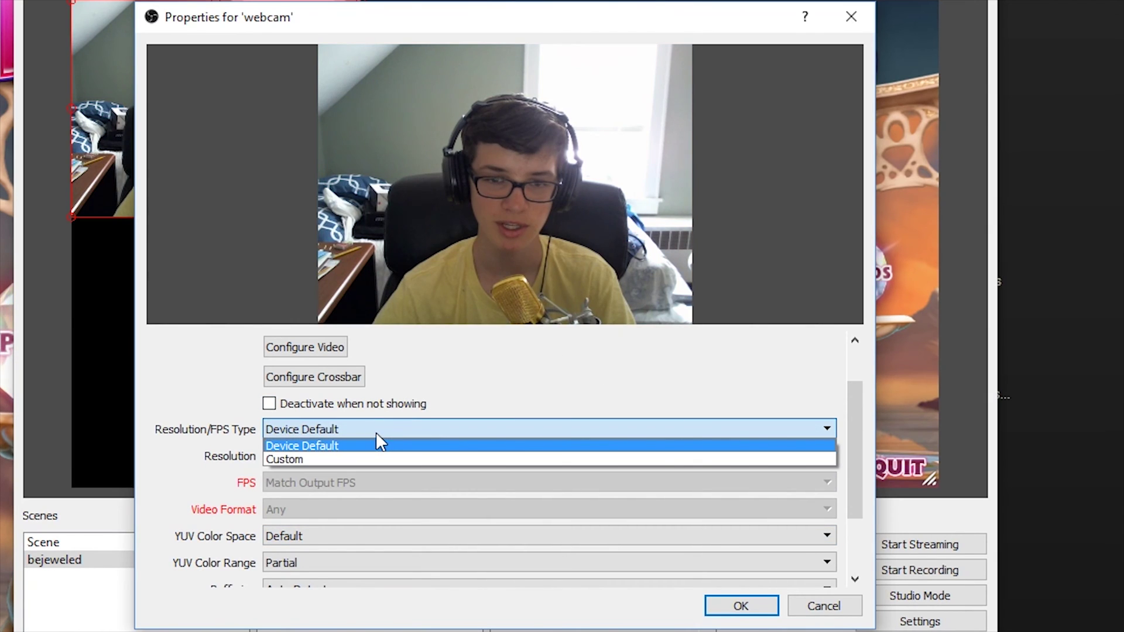
left_click(372, 445)
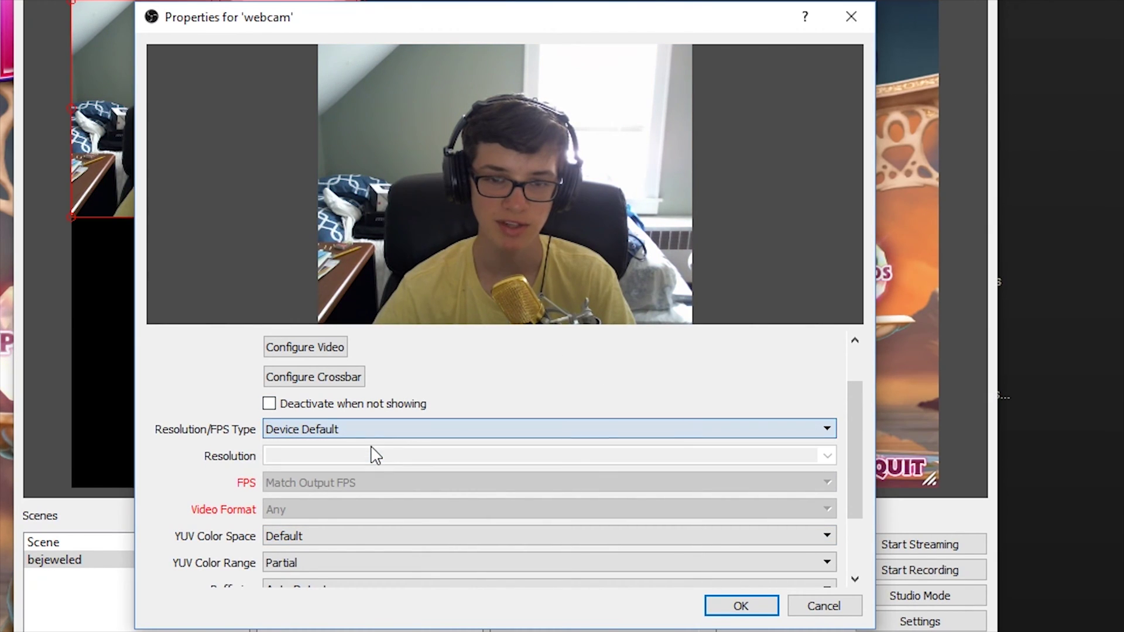
left_click(736, 612)
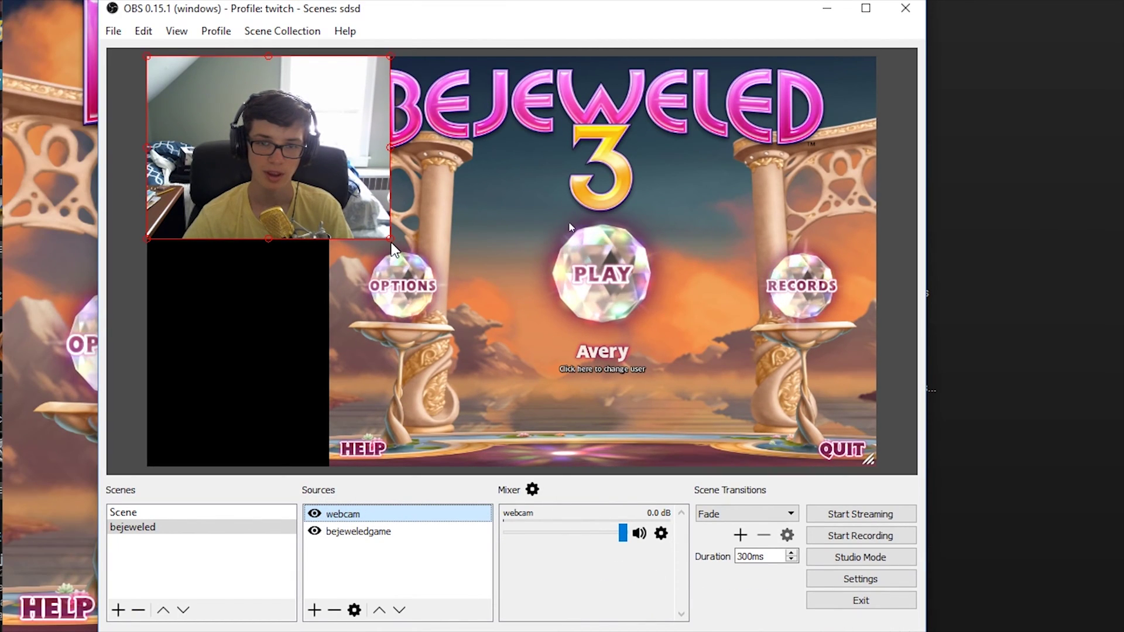
Shrink the webcam to the left strip's width and move bejeweledgame above it in layer order.
left_click_drag(391, 240, 332, 197)
left_click(271, 252)
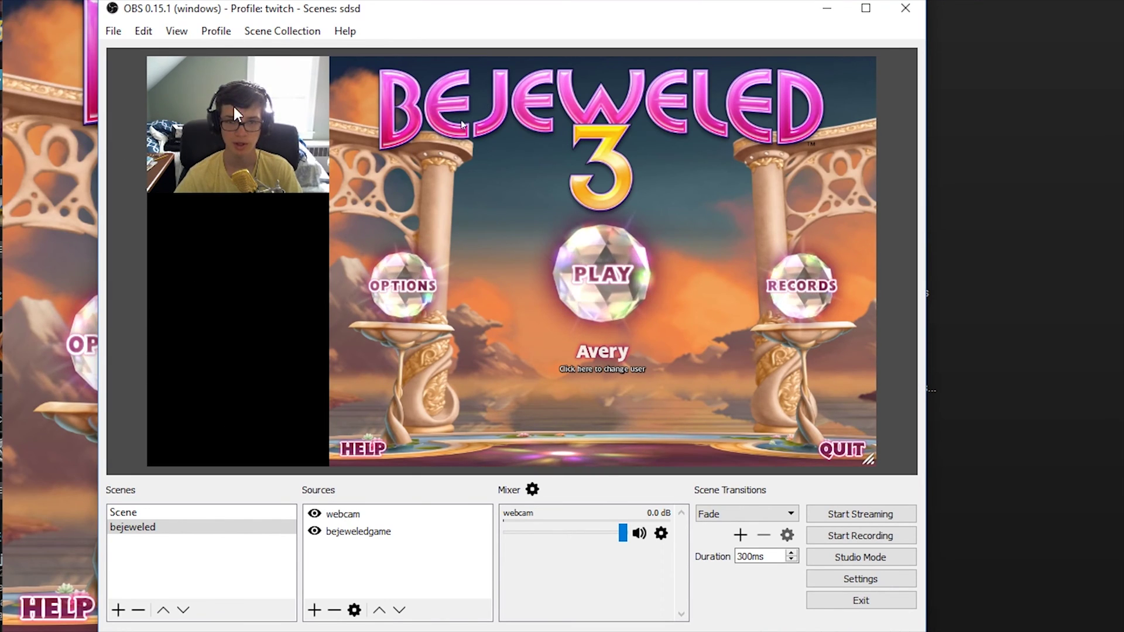
left_click(360, 535)
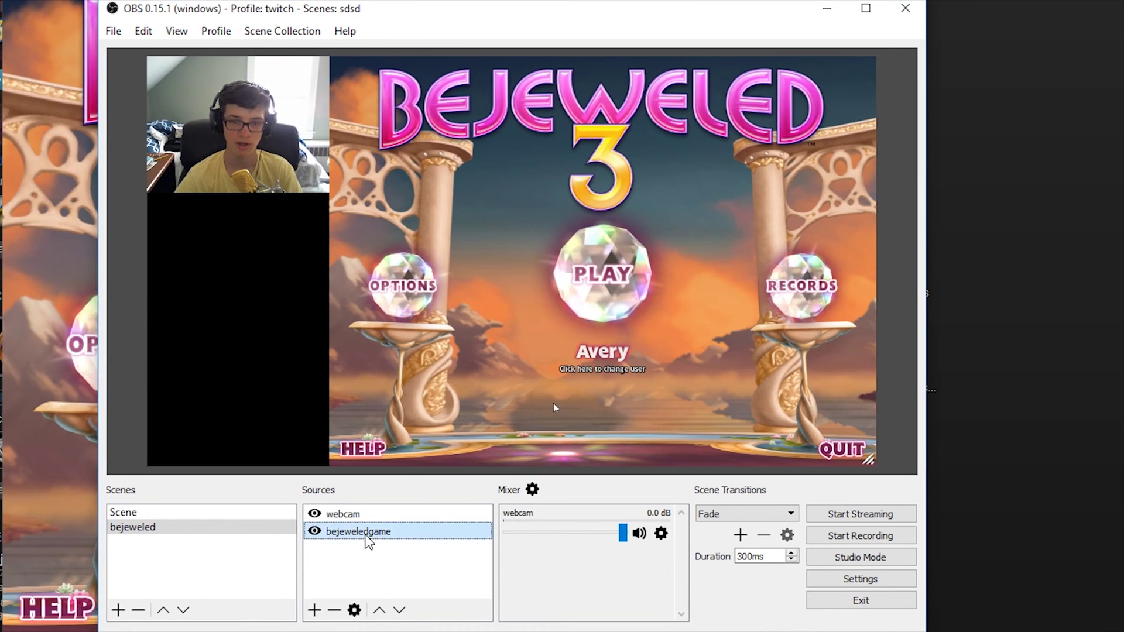
left_click(456, 251)
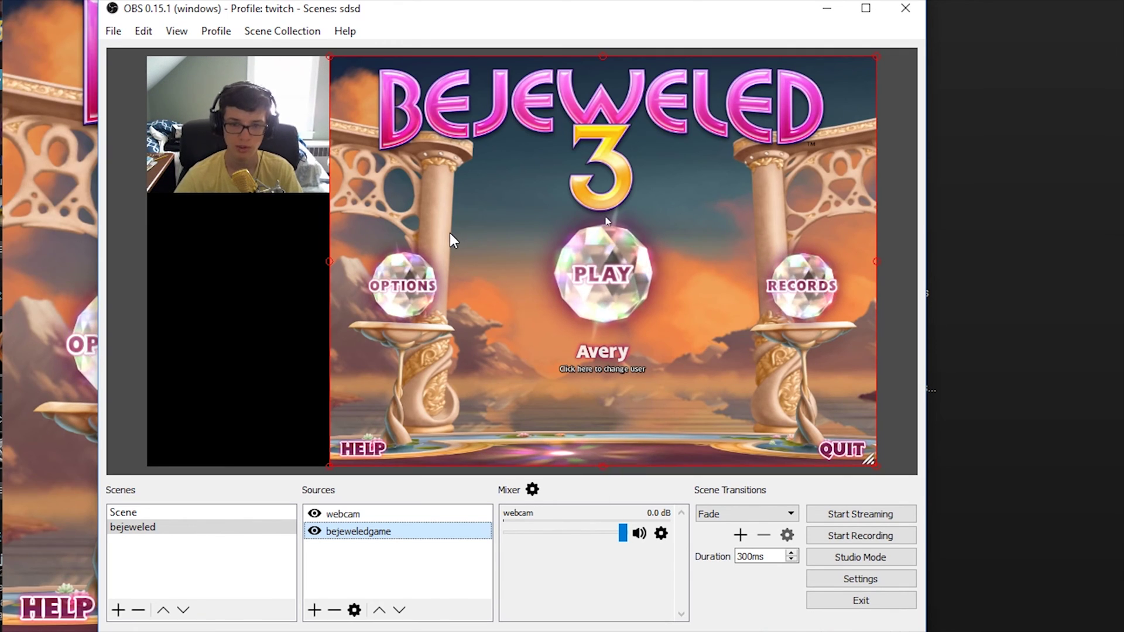
right_click(386, 535)
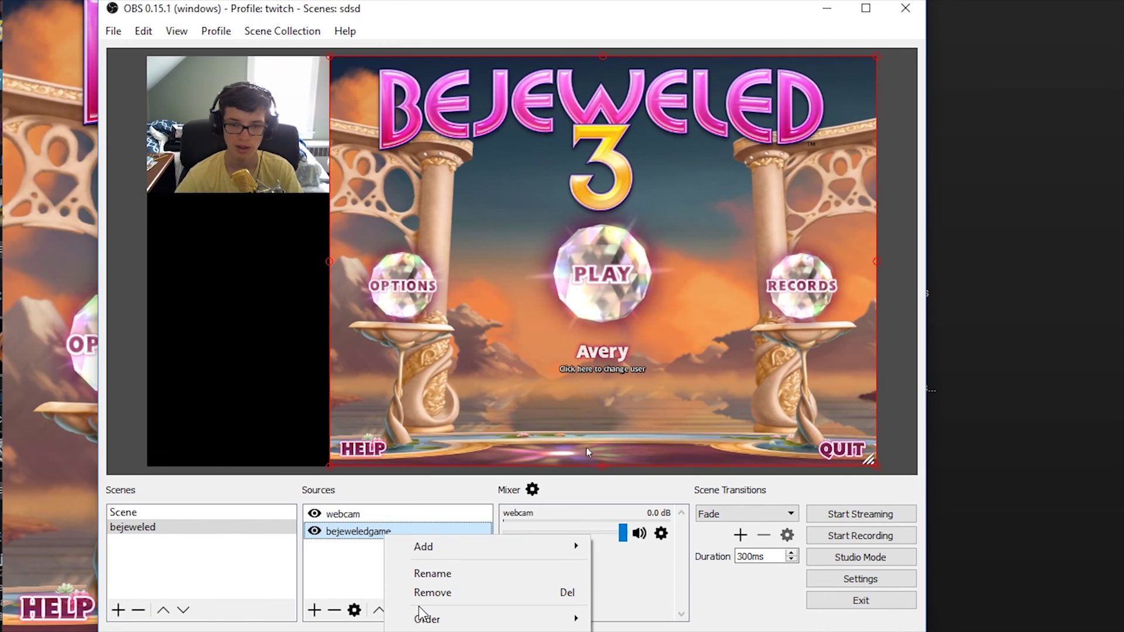
mouse_move(445, 619)
left_click(635, 622)
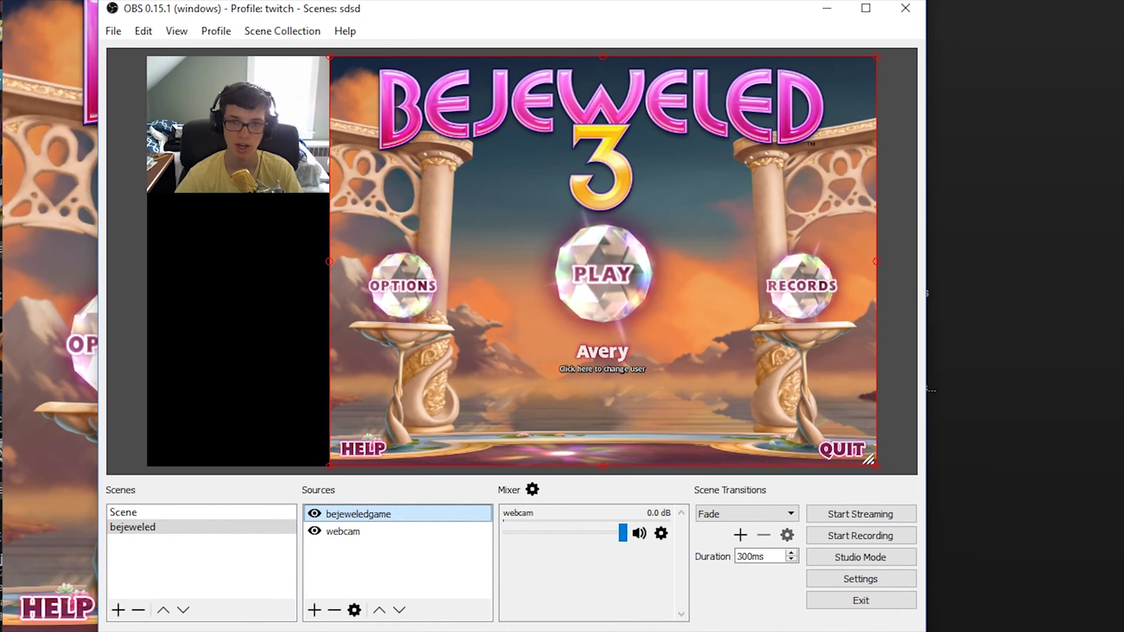
left_click(278, 345)
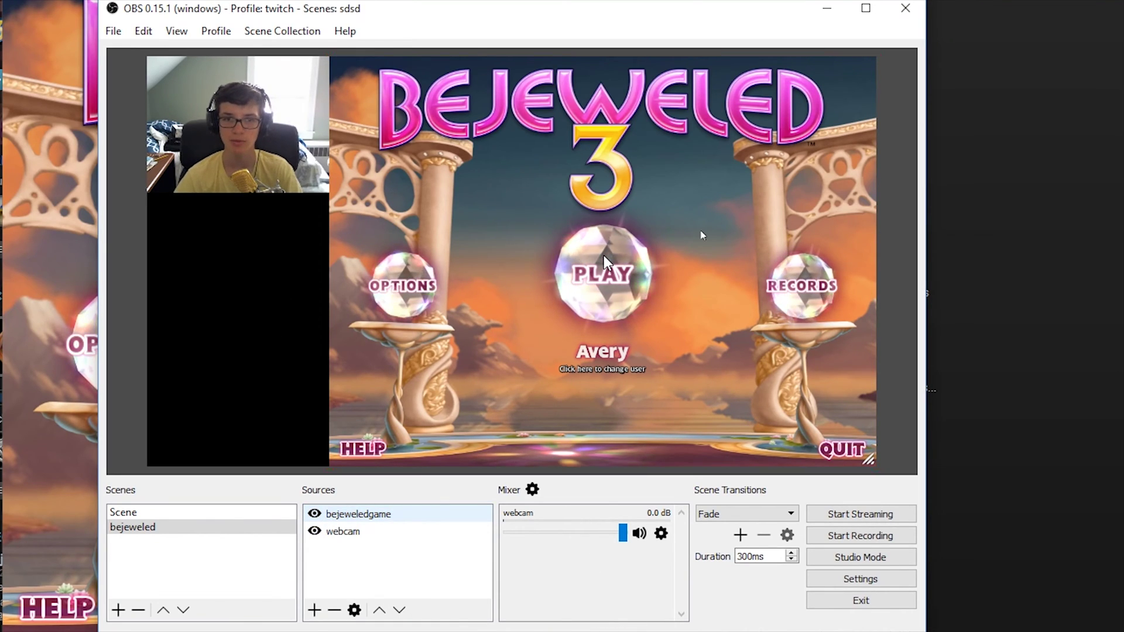
Place the webcam in the canvas's top-left corner.
left_click(394, 530)
mouse_move(210, 130)
left_mouse_down()
mouse_move(459, 184)
mouse_move(334, 175)
mouse_move(245, 187)
mouse_move(210, 131)
left_mouse_up()
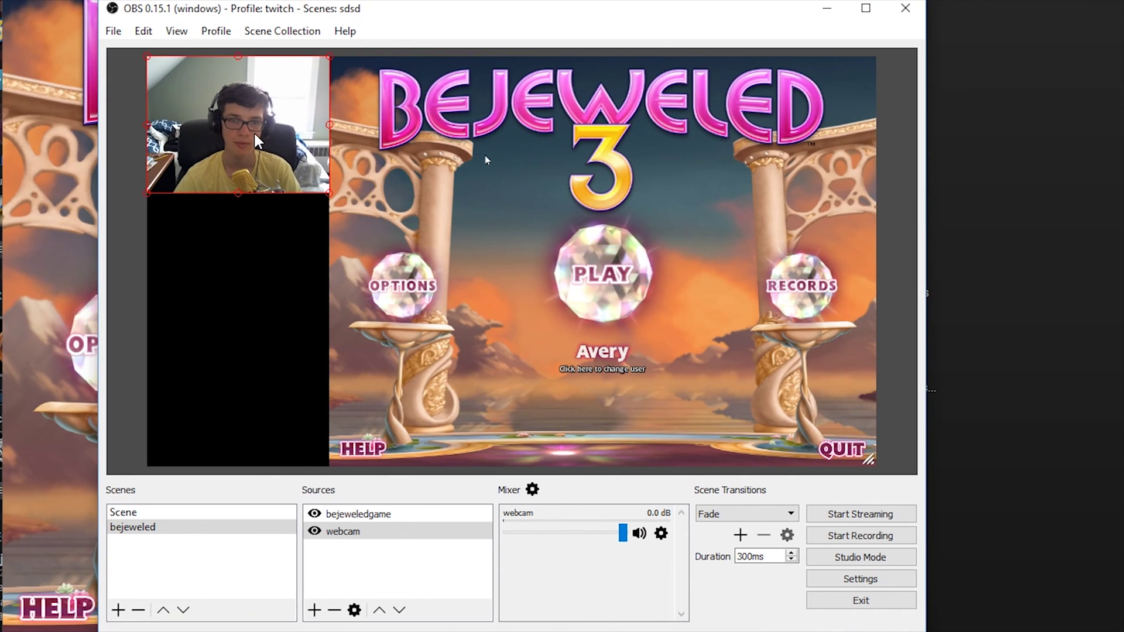
left_click(261, 268)
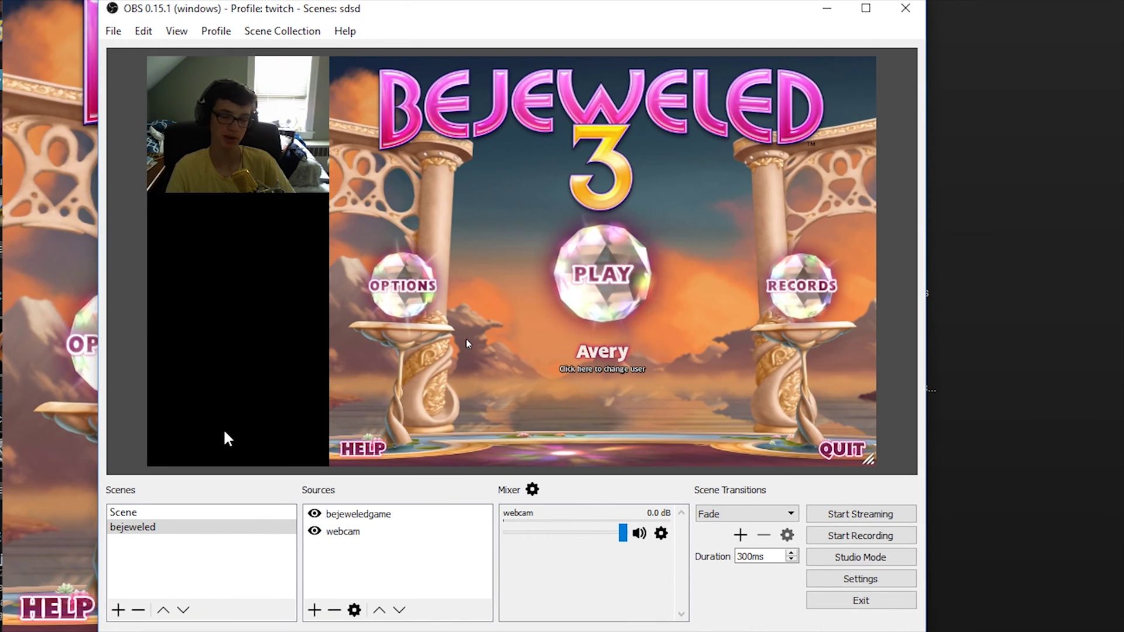
right_click(366, 557)
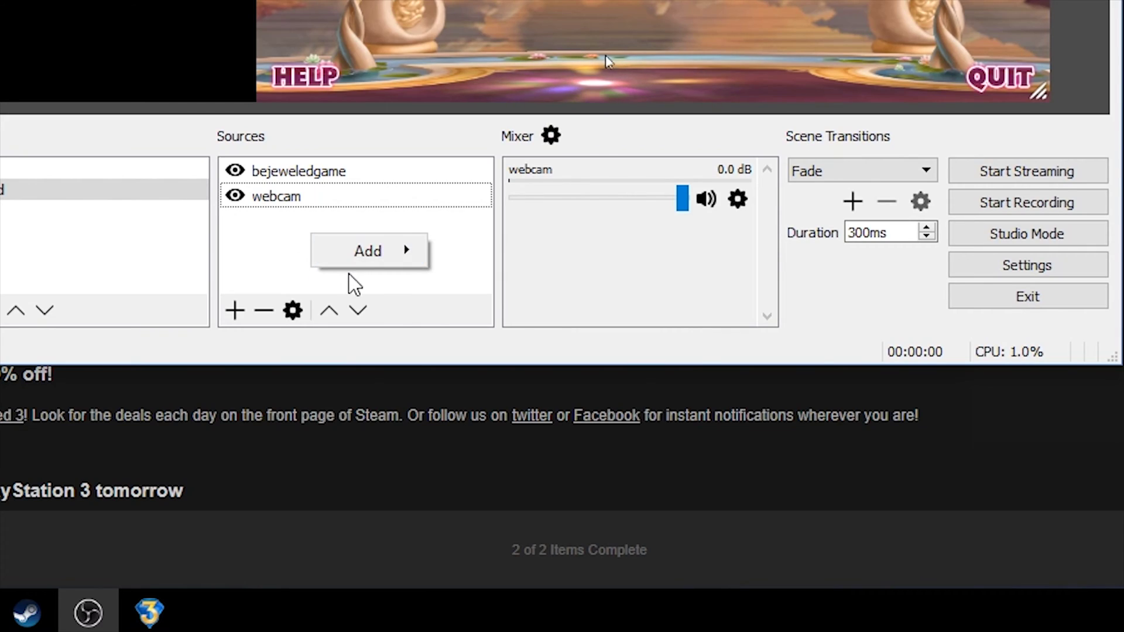
mouse_move(368, 251)
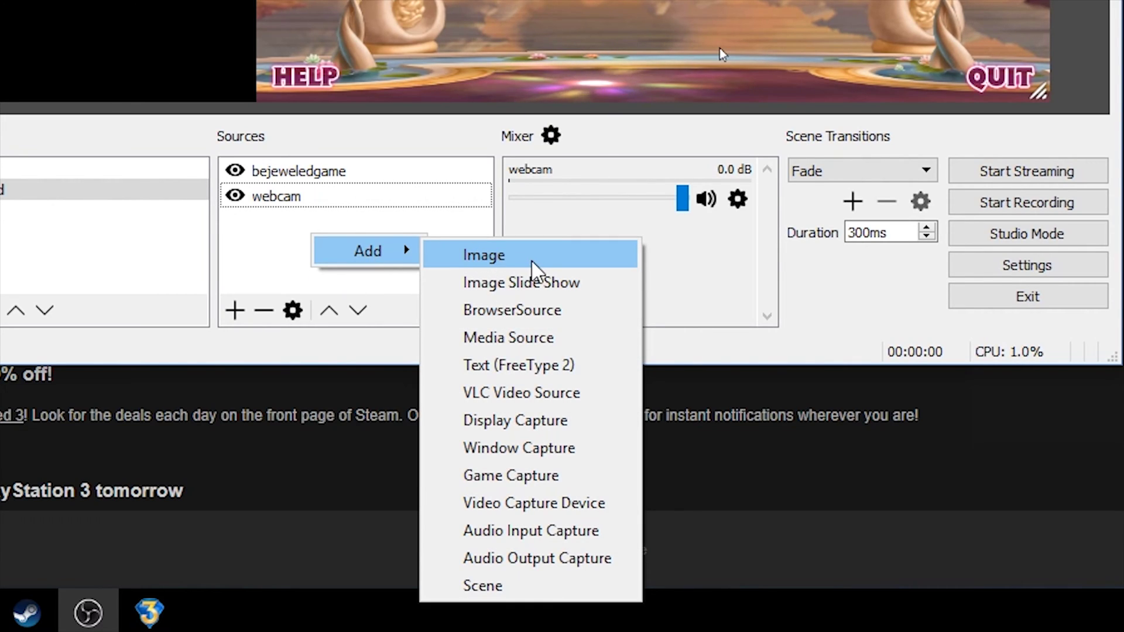
left_click(512, 310)
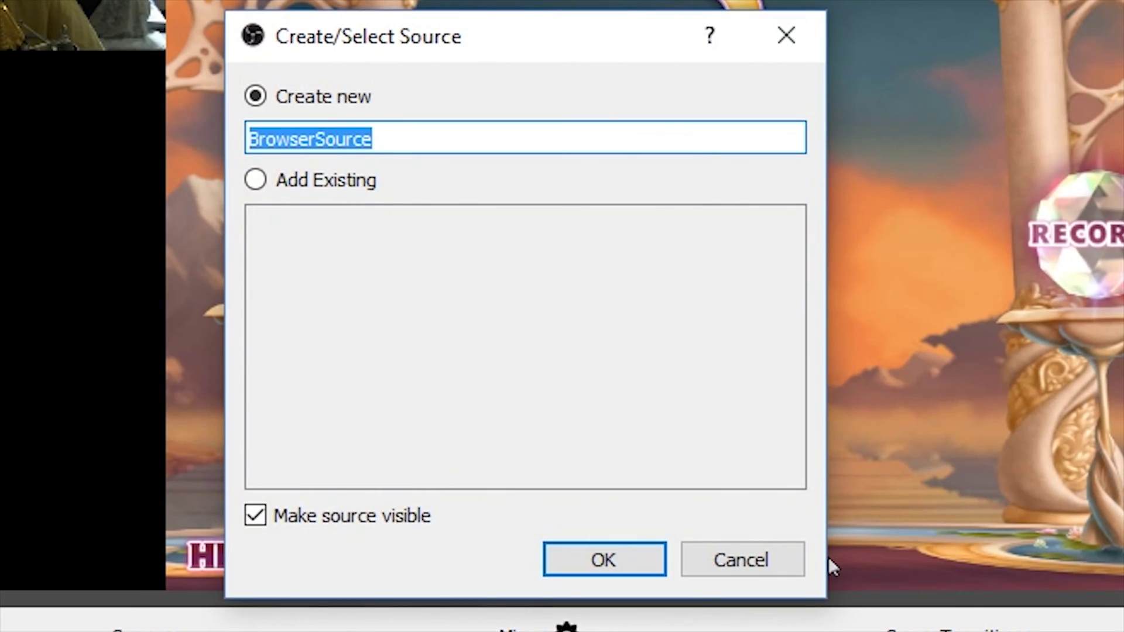
type("chat")
key("Return")
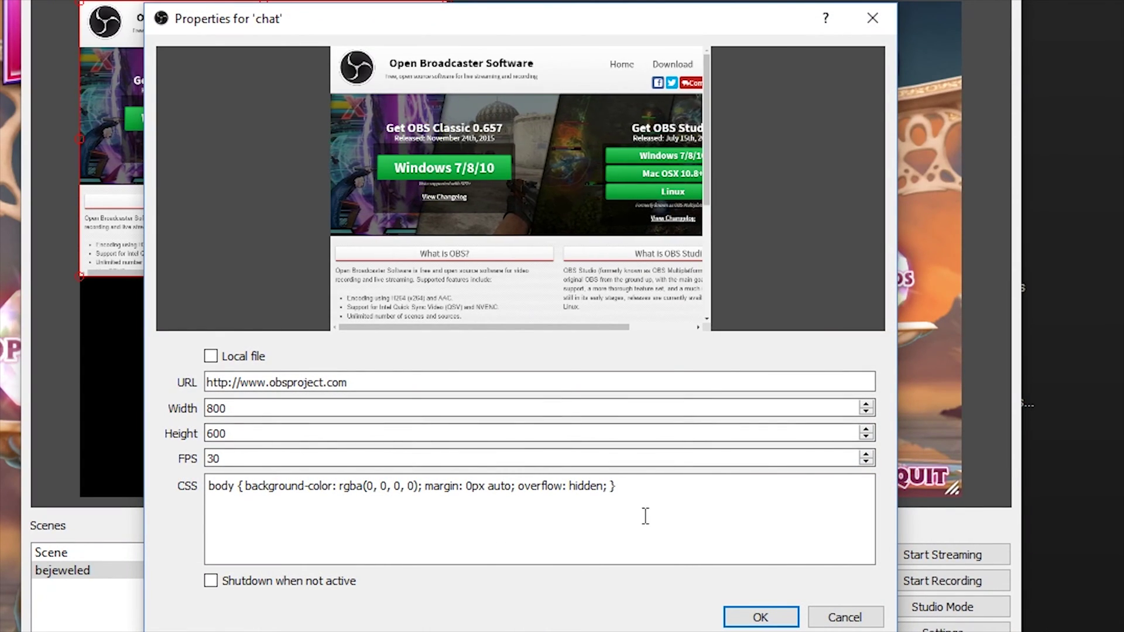
left_click(645, 516)
left_click_drag(593, 507, 427, 467)
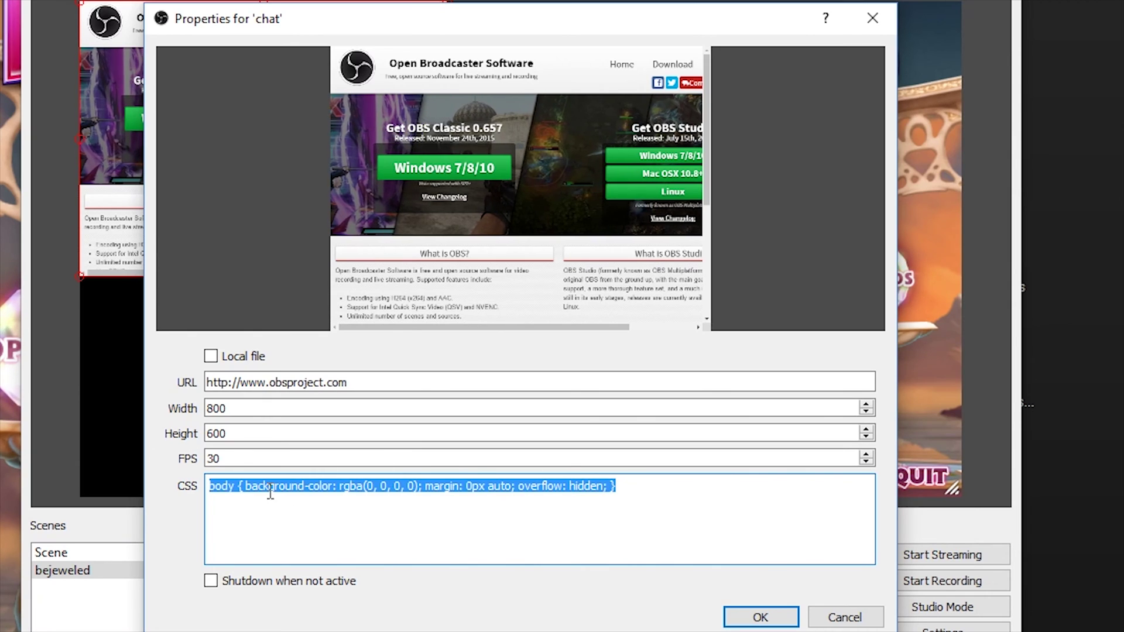
left_click(661, 486)
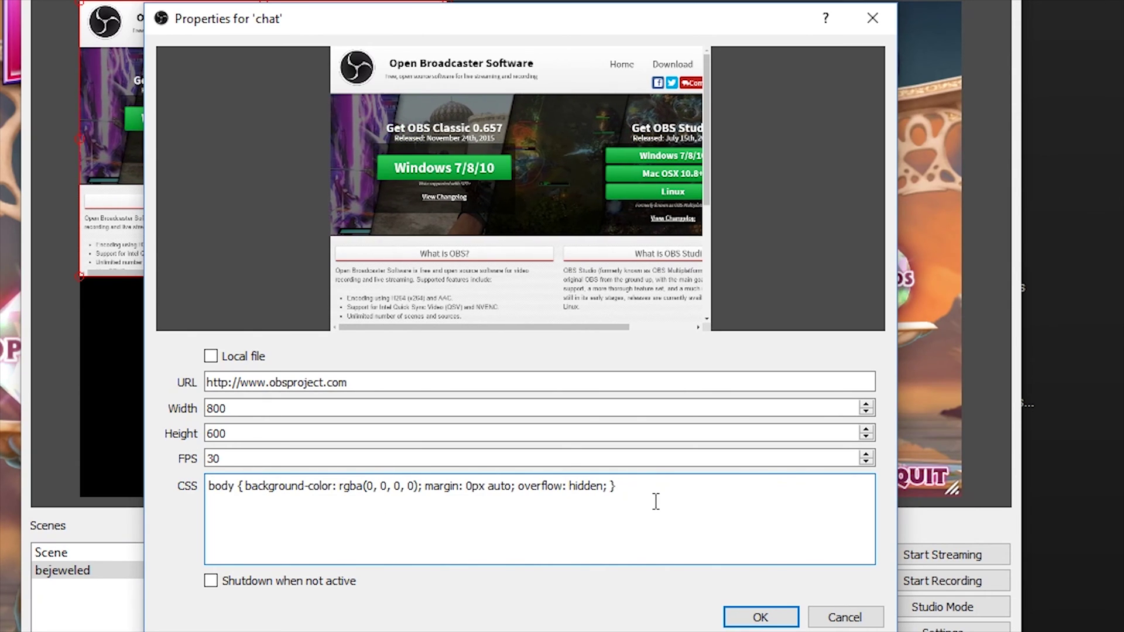
left_click_drag(655, 501, 269, 485)
left_click(322, 514)
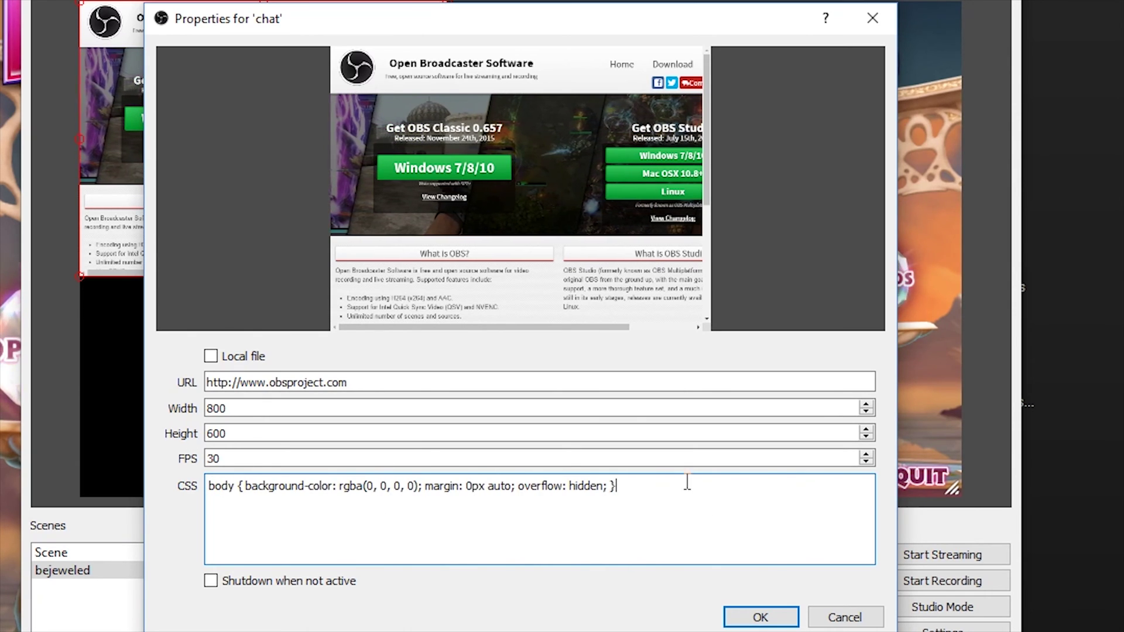
key("ctrl+a")
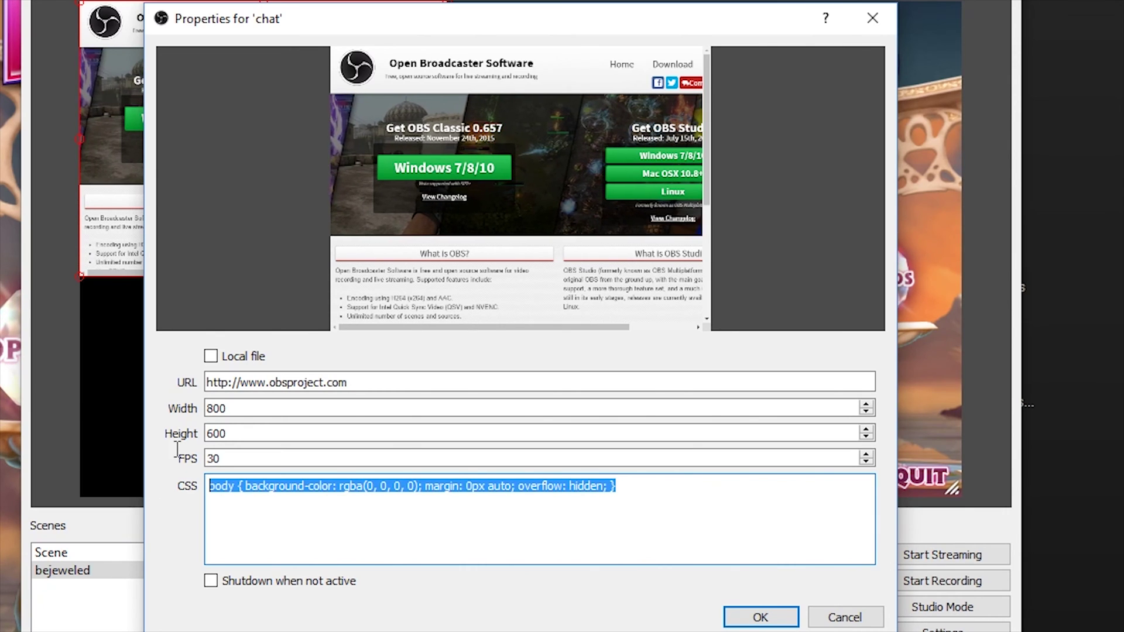
left_click(625, 519)
left_click_drag(627, 484, 176, 482)
left_click(667, 518)
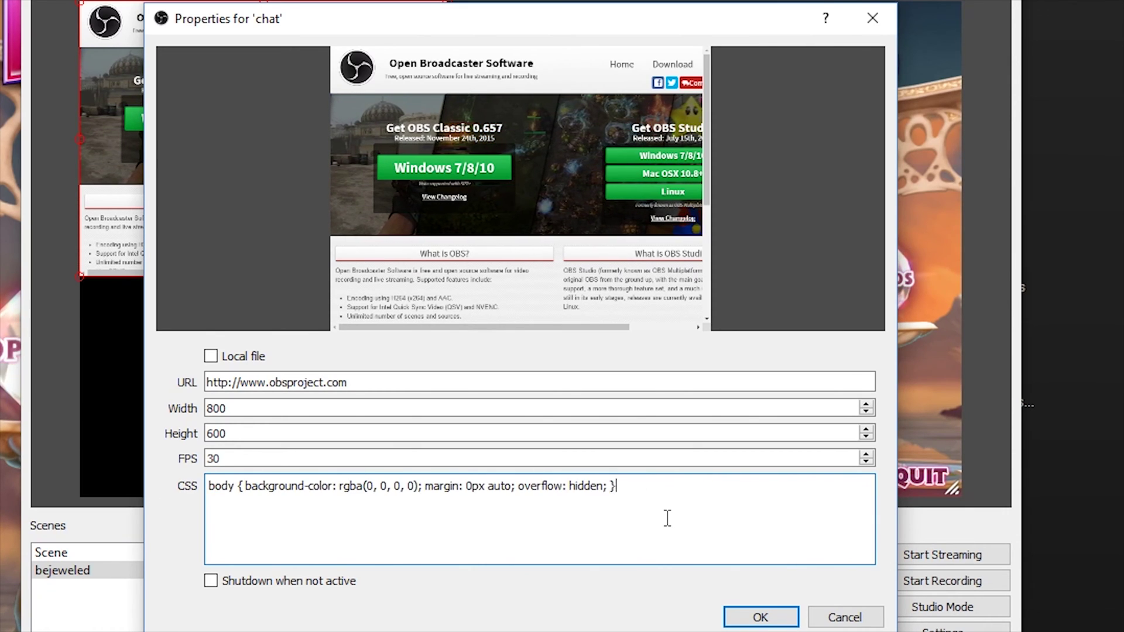
left_click_drag(328, 486, 617, 486)
left_click(658, 491)
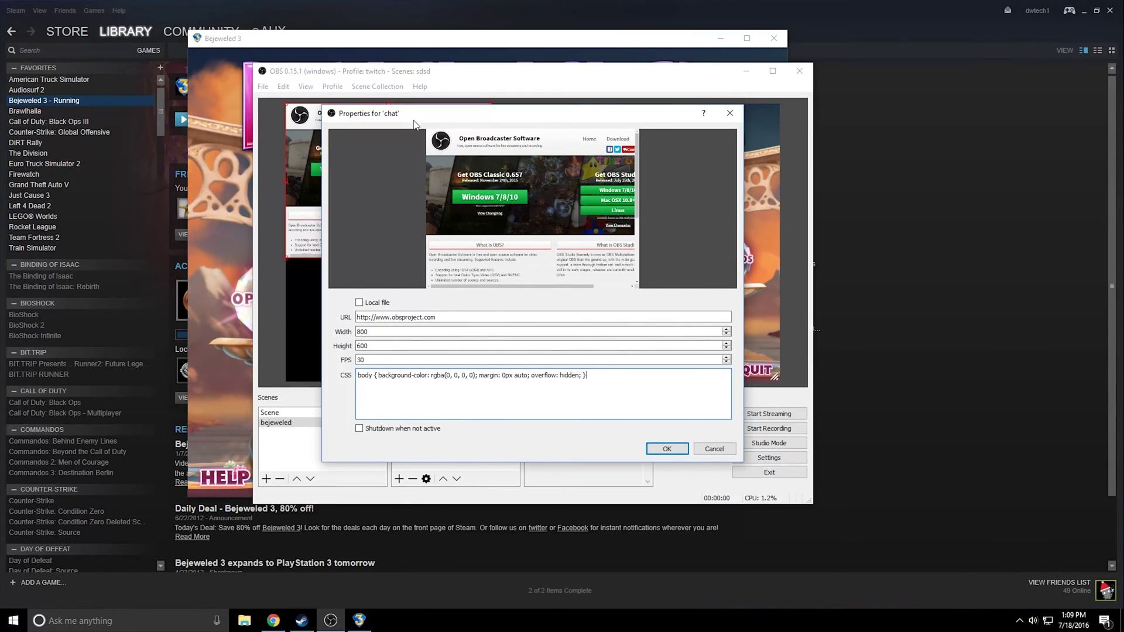
left_click_drag(413, 120, 714, 221)
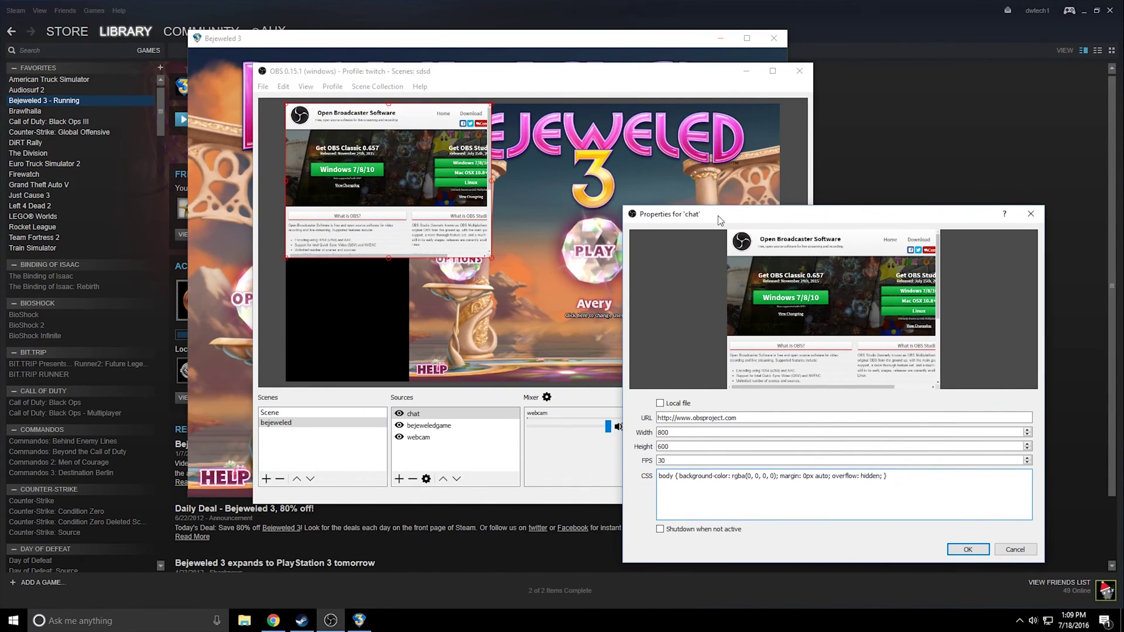
Move the chat below the webcam, set its width to 400, and stretch it down the left column.
left_click_drag(415, 163, 416, 256)
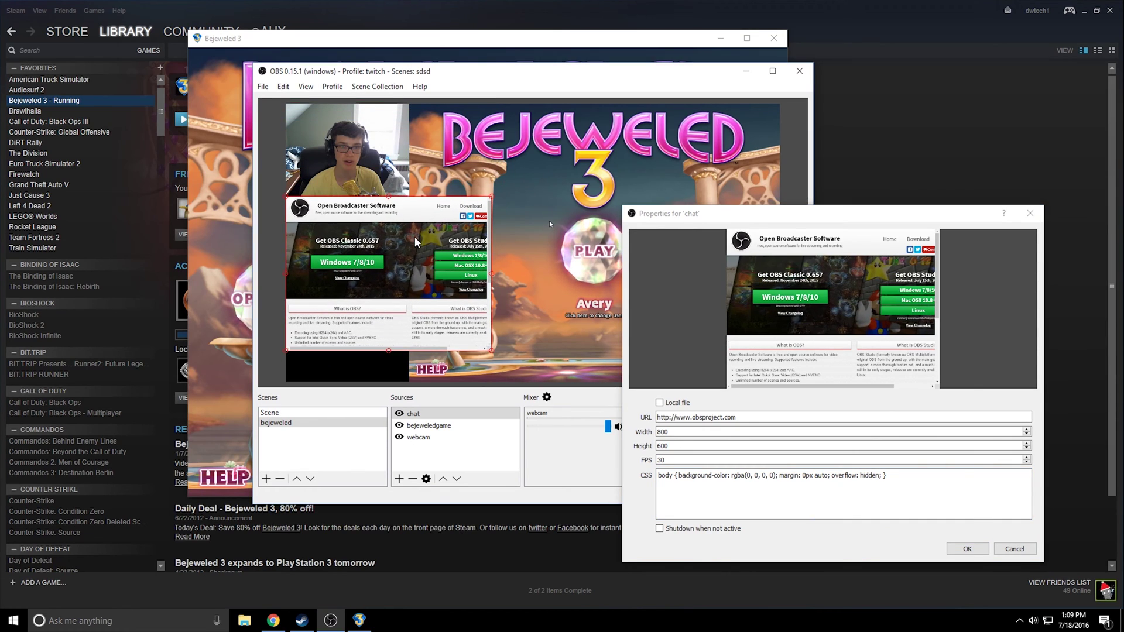
double_click(693, 430)
type("400")
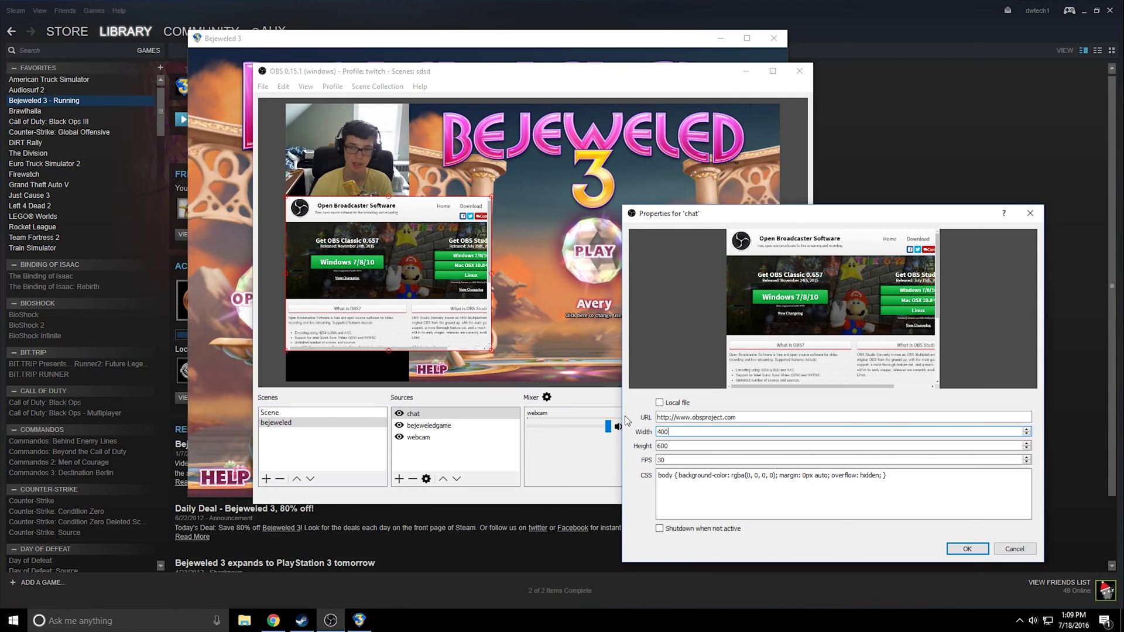
left_click(977, 549)
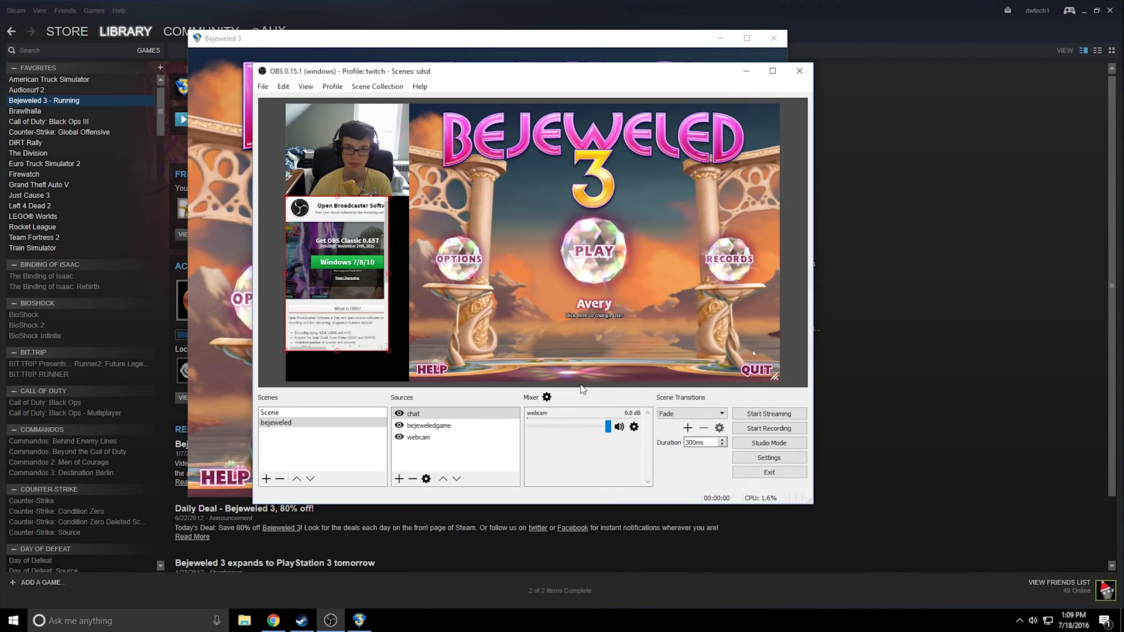
left_click_drag(408, 428, 449, 494)
left_click(585, 241)
left_click(164, 114)
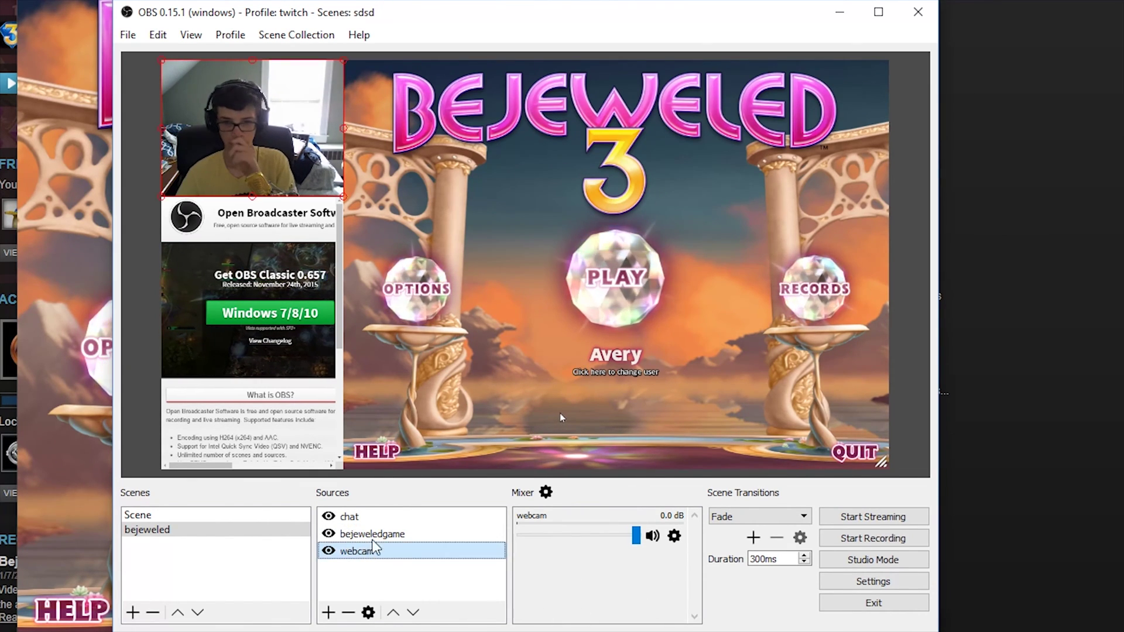
Reset the webcam's Resolution/FPS Type to Device Default and mute the webcam's audio in the mixer.
left_click(391, 534)
left_click(674, 535)
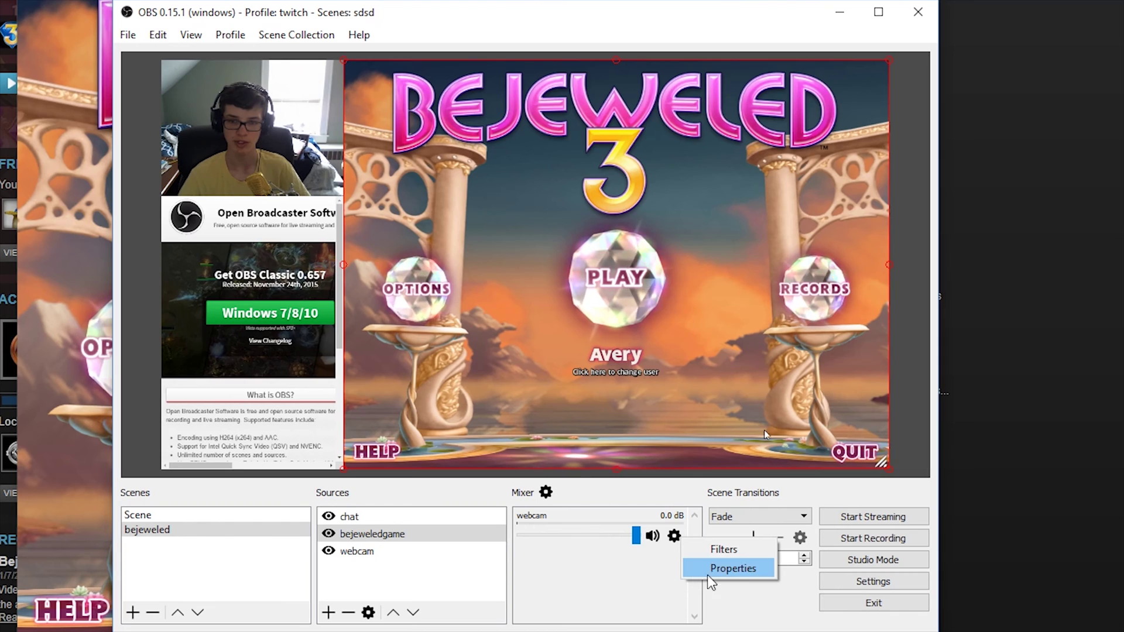
left_click(706, 573)
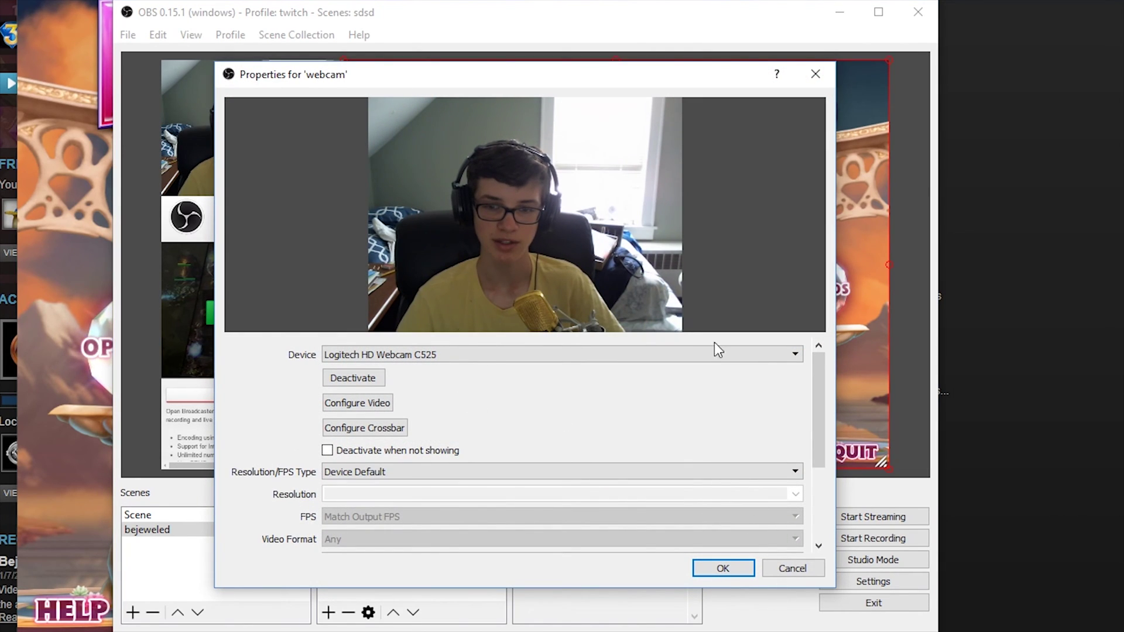
scroll(552, 419, "down", 2)
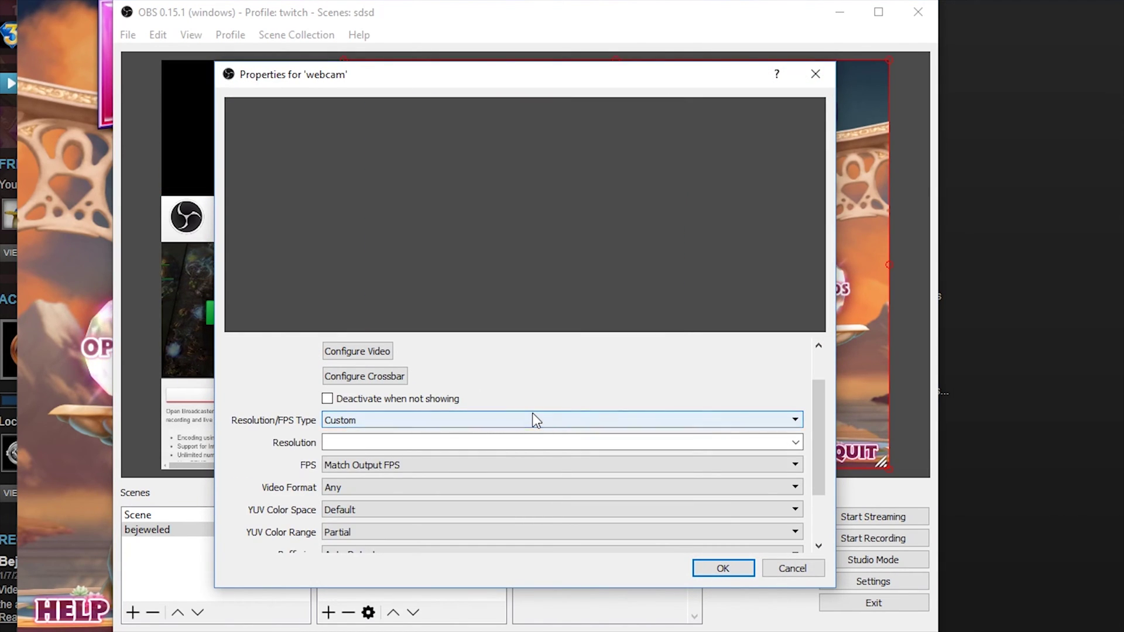
left_click(532, 416)
left_click(521, 431)
left_click_drag(822, 443, 818, 350)
left_click(791, 569)
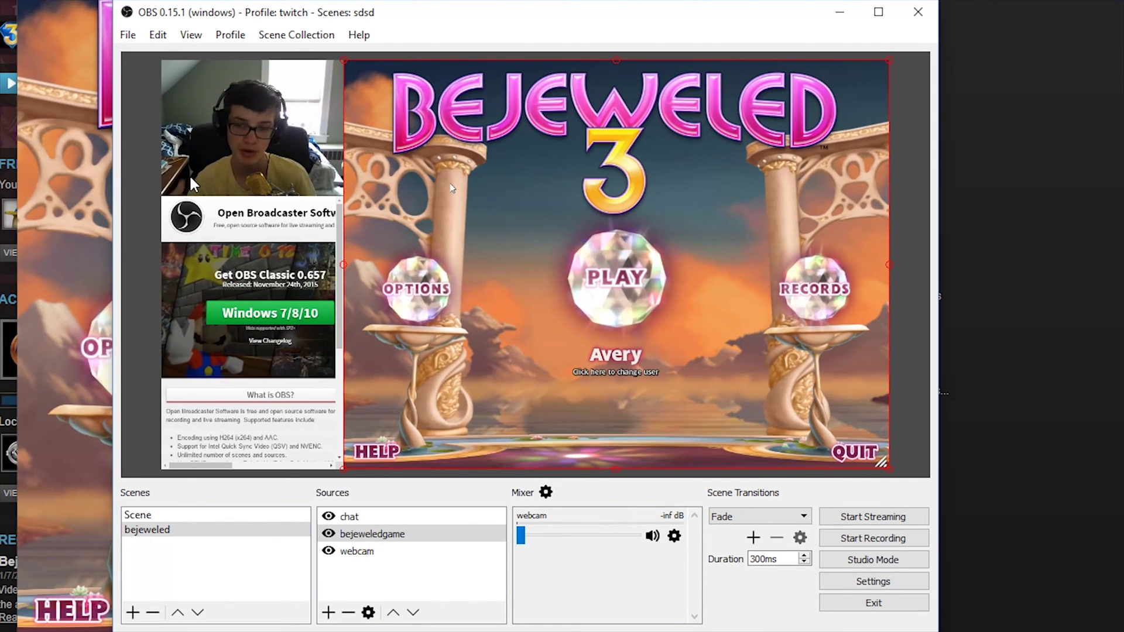
left_click(652, 536)
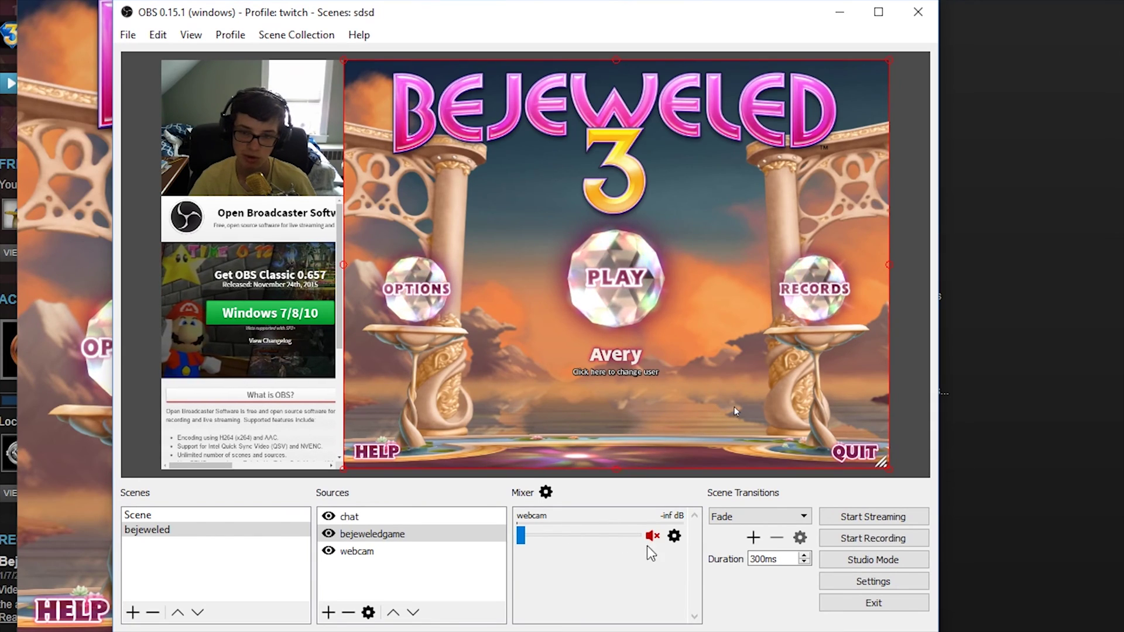
Add an Audio Input Capture source named mic using the Microphone (Realtek) device.
right_click(476, 588)
mouse_move(504, 597)
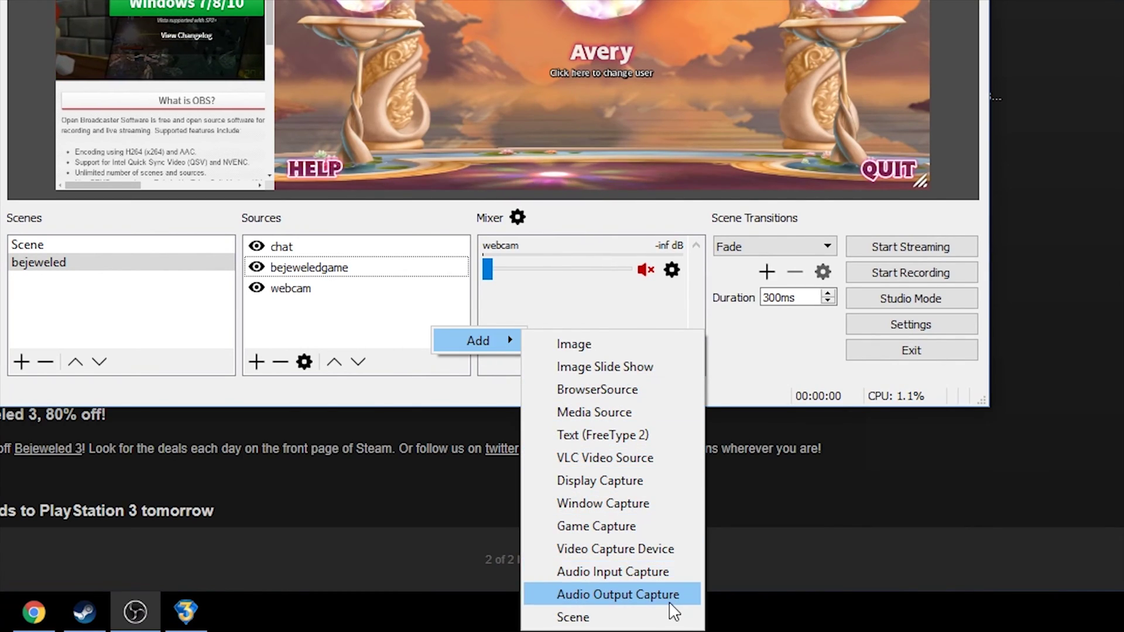
left_click(667, 572)
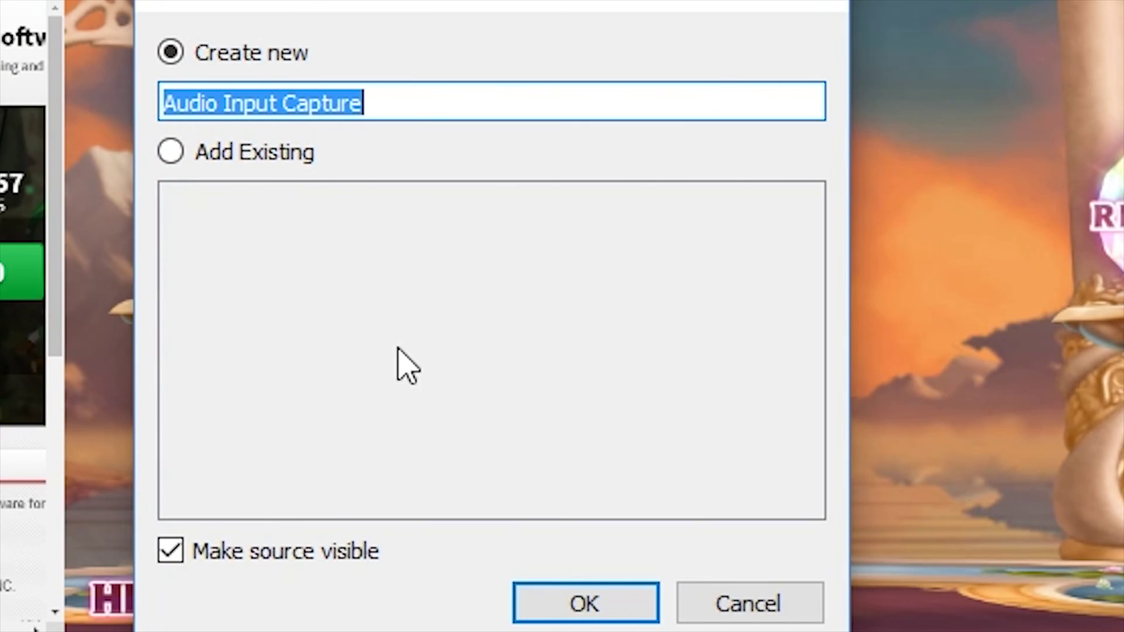
type("mic")
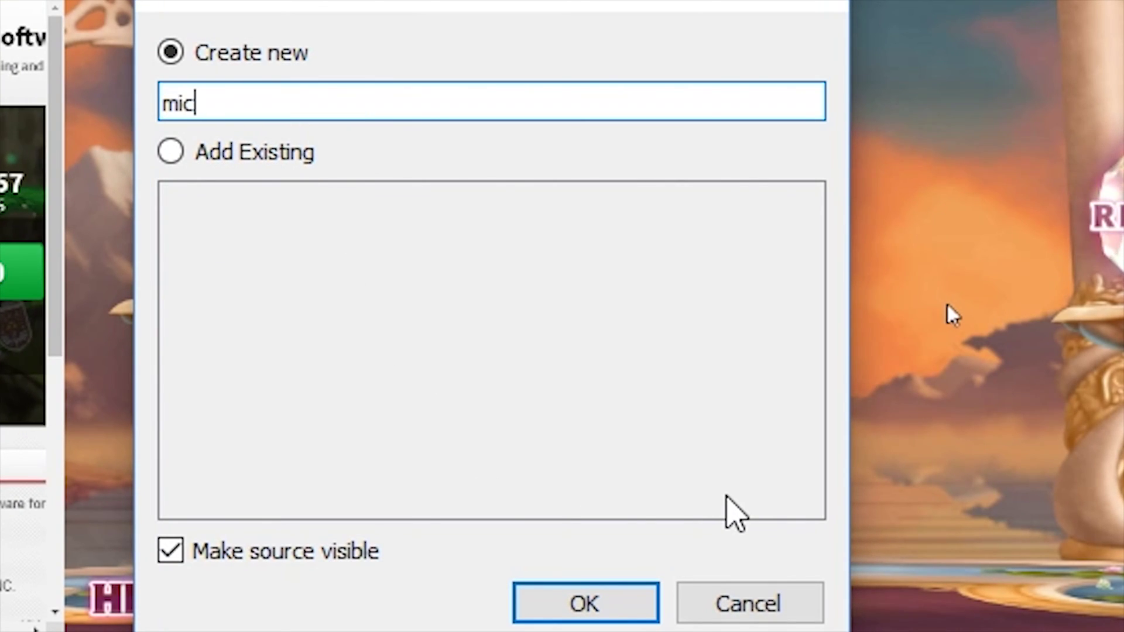
key("Return")
left_click(673, 433)
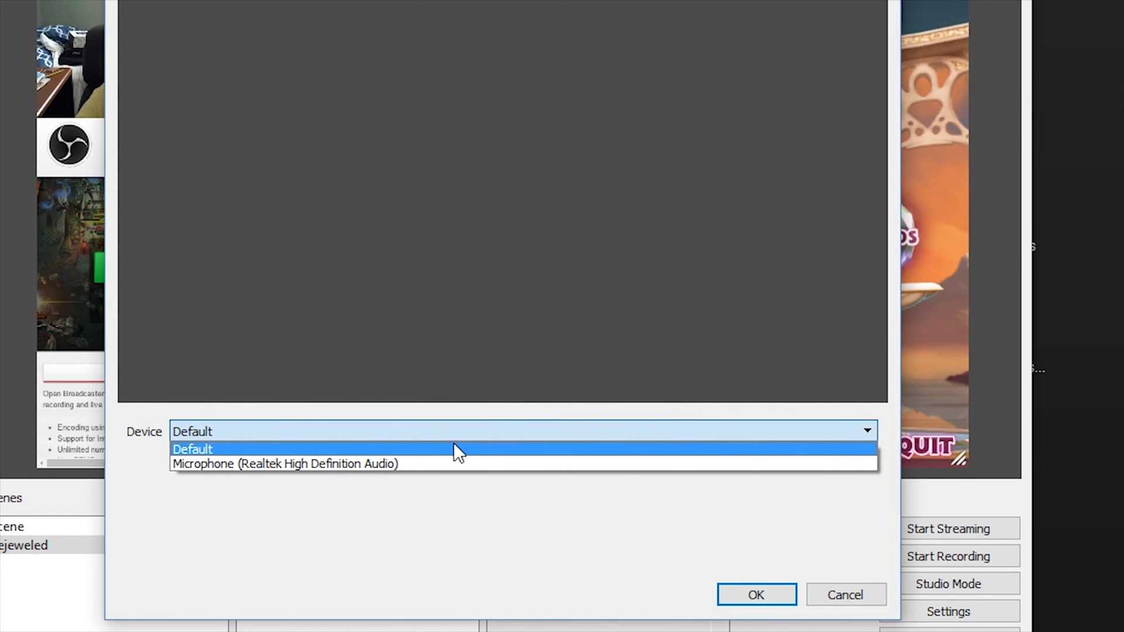
left_click(448, 464)
left_click(760, 594)
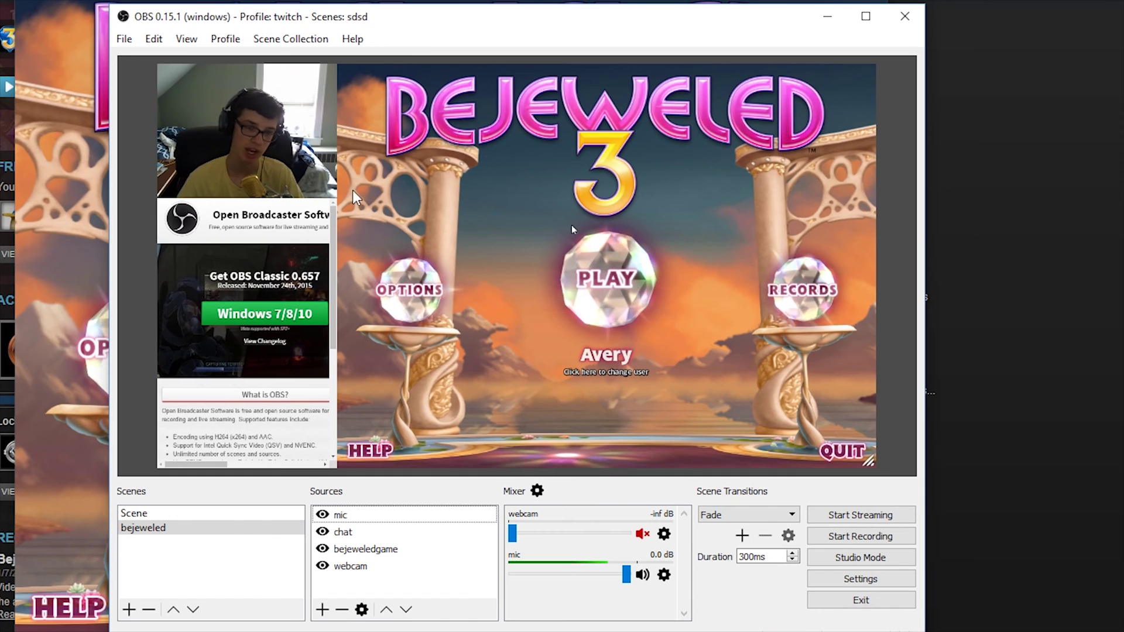
Load the Untitled scene collection and deselect the chat source in the preview.
left_click(225, 40)
mouse_move(287, 39)
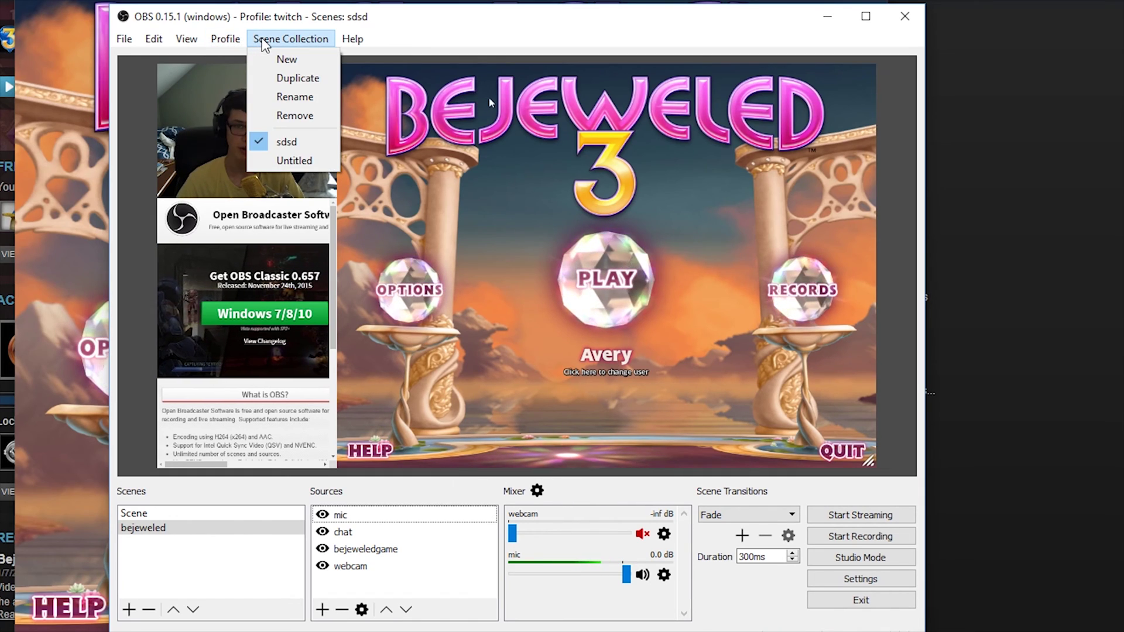
left_click(295, 160)
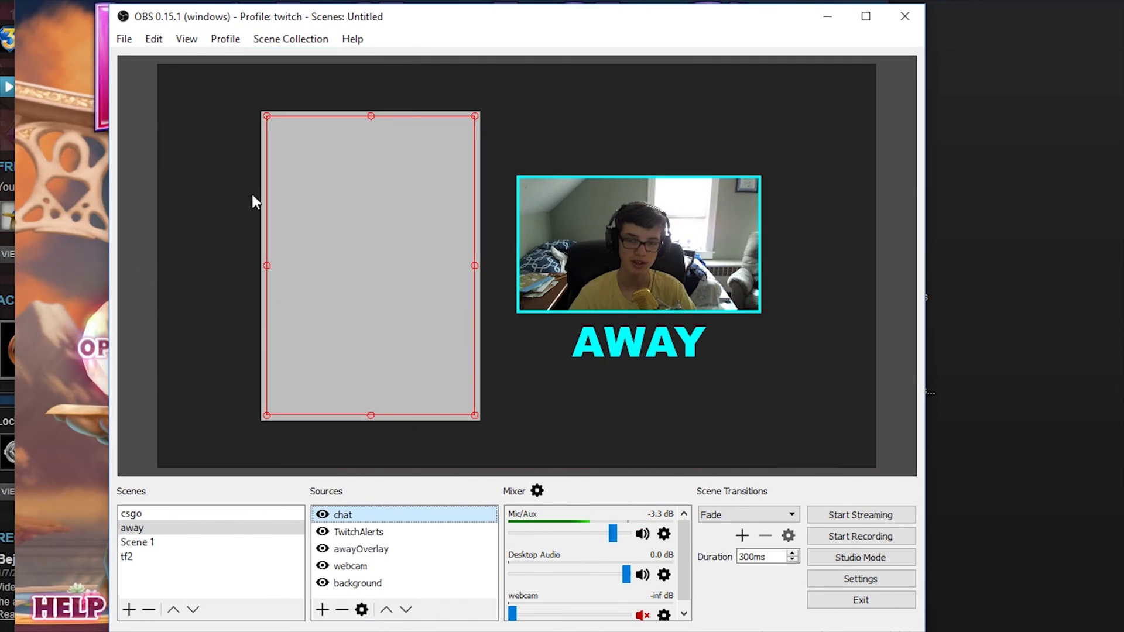
left_click(147, 147)
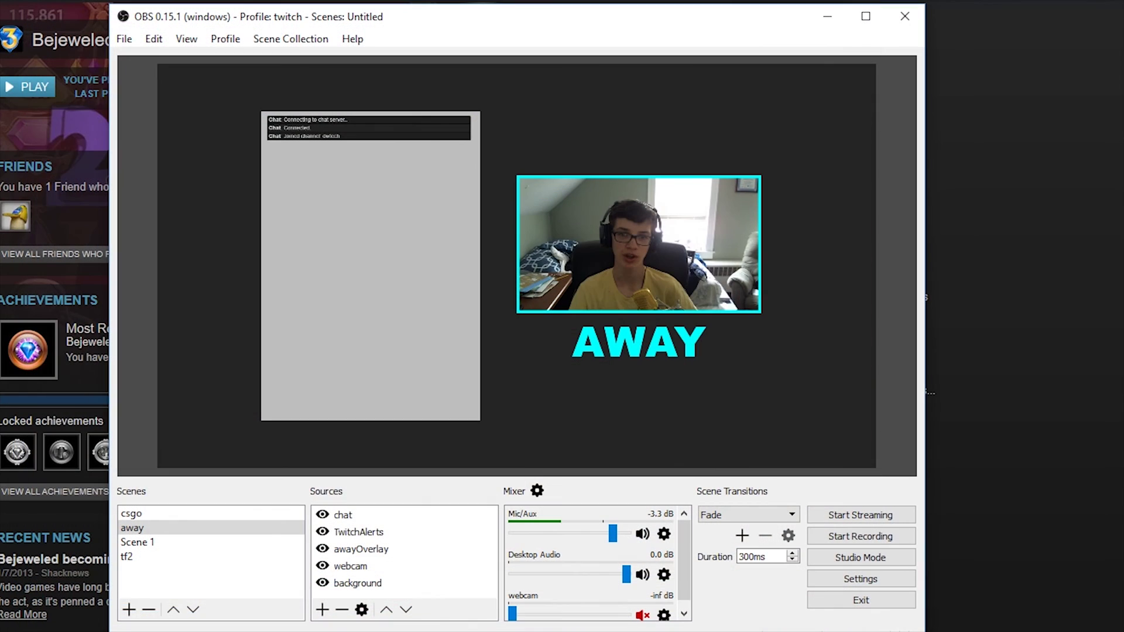
Launch Counter-Strike: Global Offensive from the Steam library, then show the csgo scene in OBS.
left_click(344, 1)
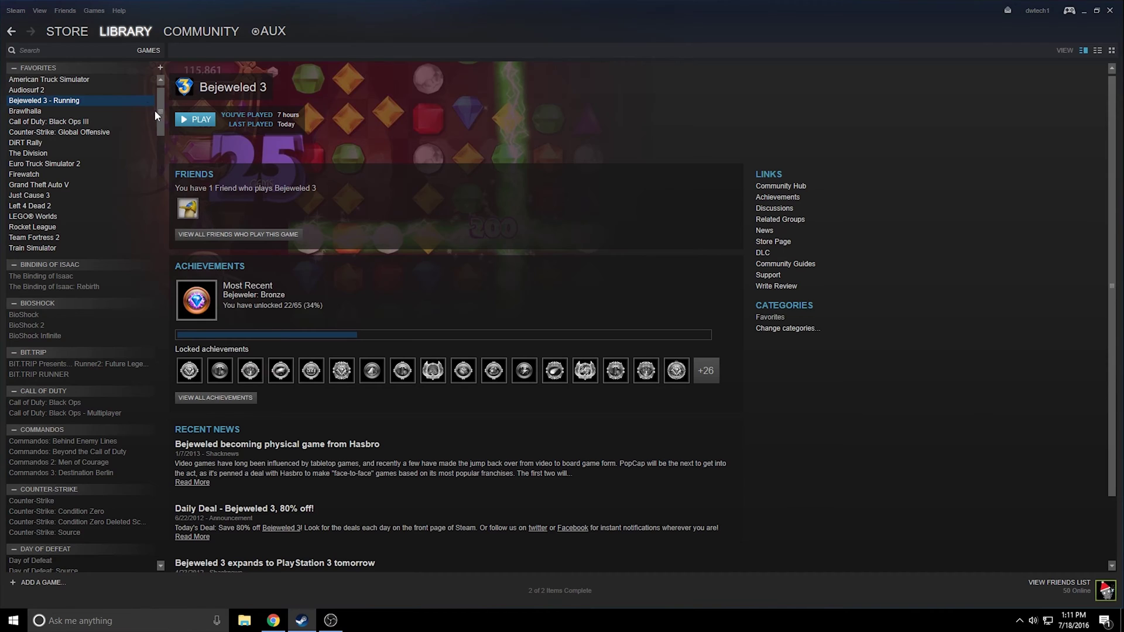
left_click(86, 132)
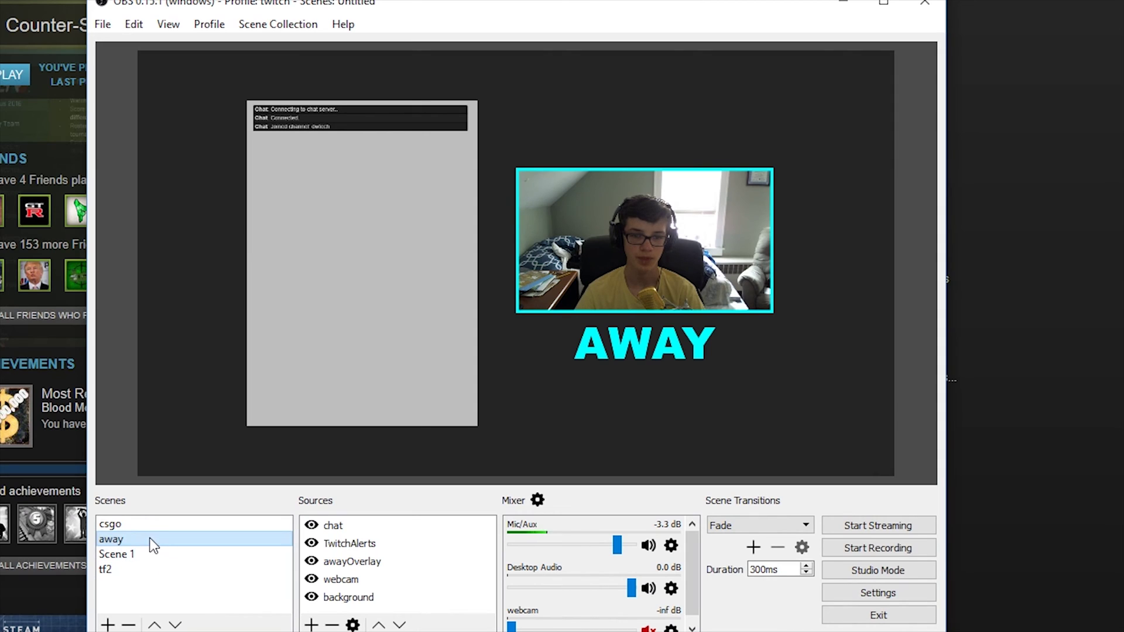
left_click(287, 412)
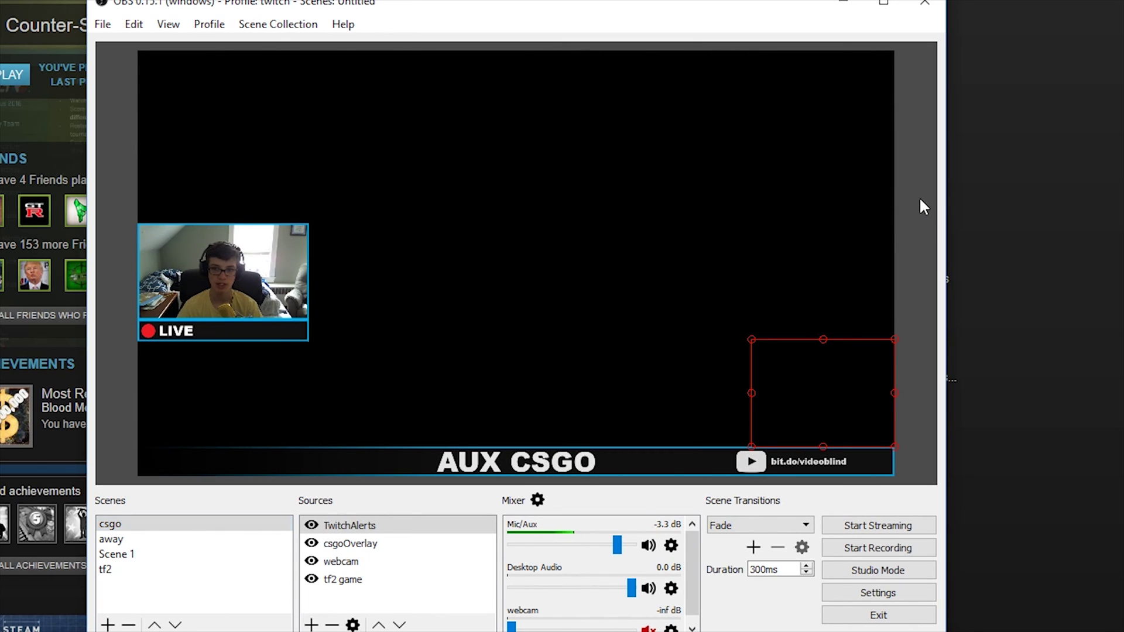
left_click(895, 198)
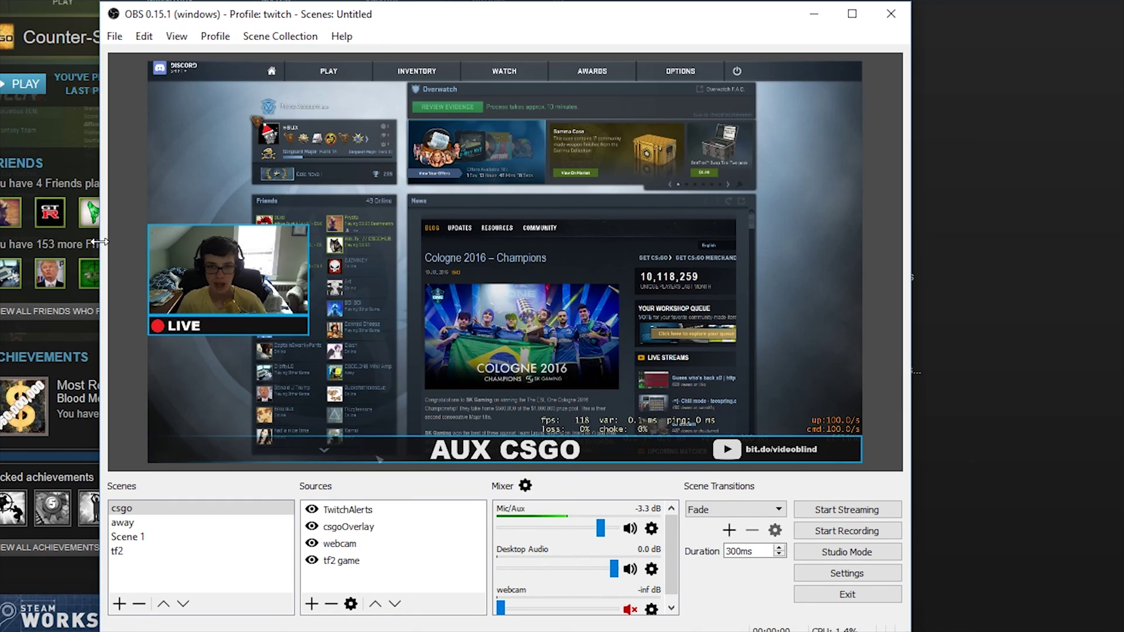
Search the Start menu and launch Adobe Photoshop CC 2015.5 from the results.
key("super")
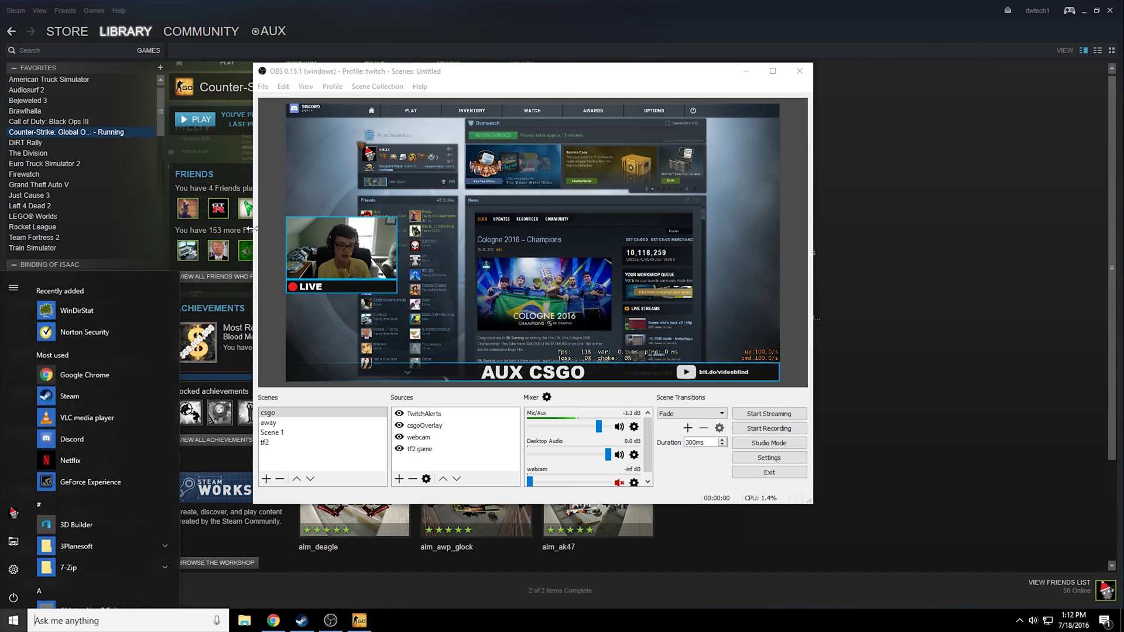
type("Paint")
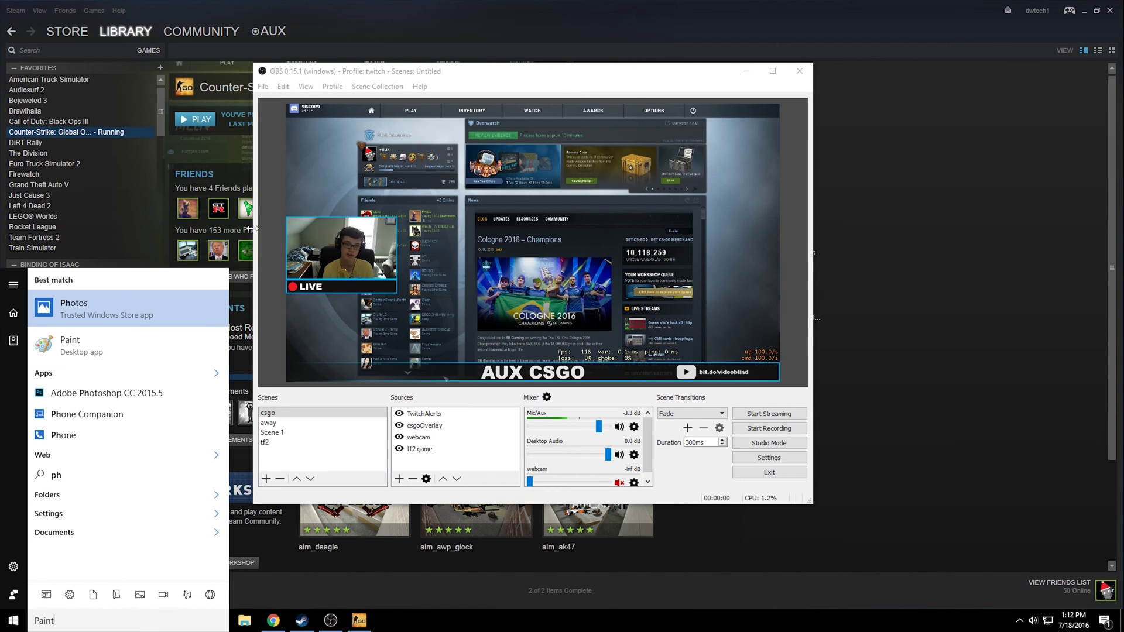
key("Down")
key("Down")
key("Down")
key("Return")
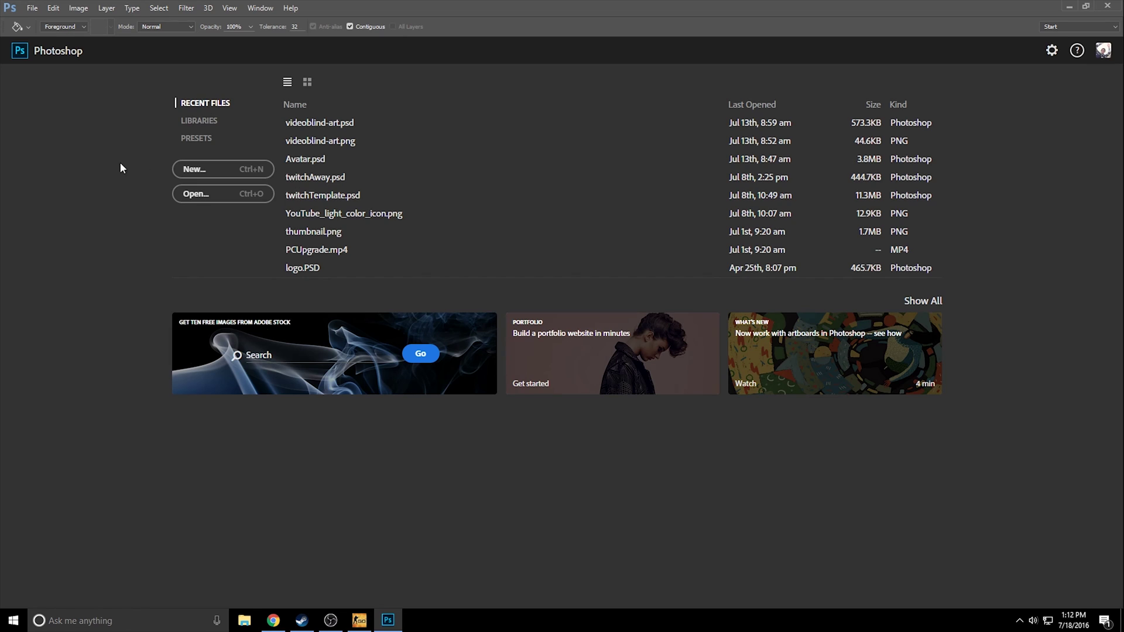
Open the recent twitchTemplate.psd, create a new library from it, and pick the Move tool.
left_click(328, 195)
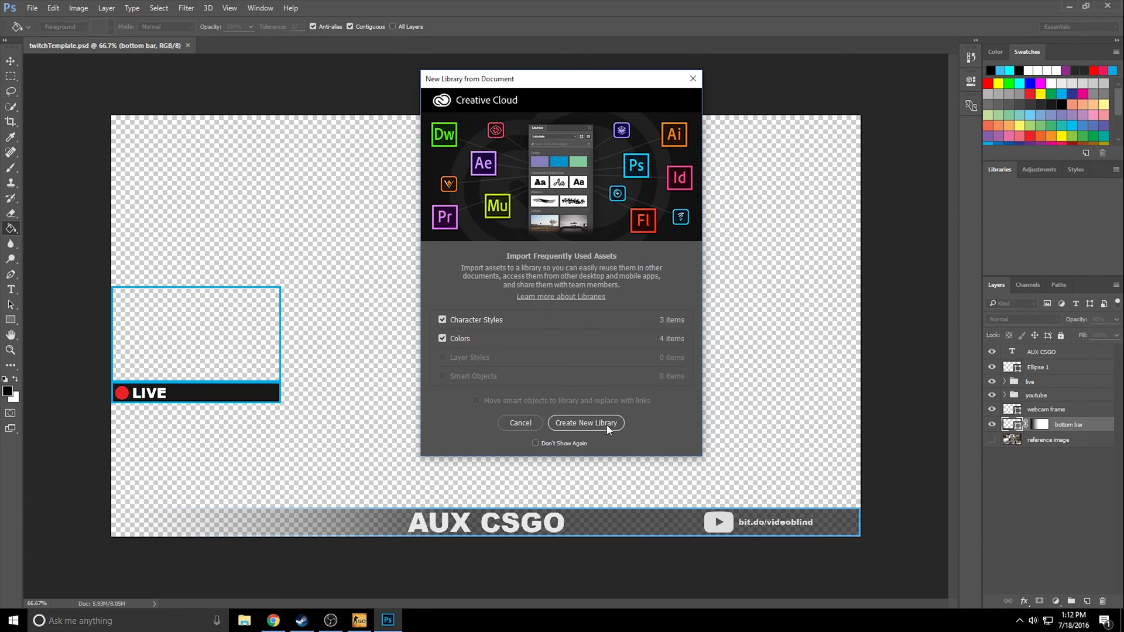
left_click(606, 423)
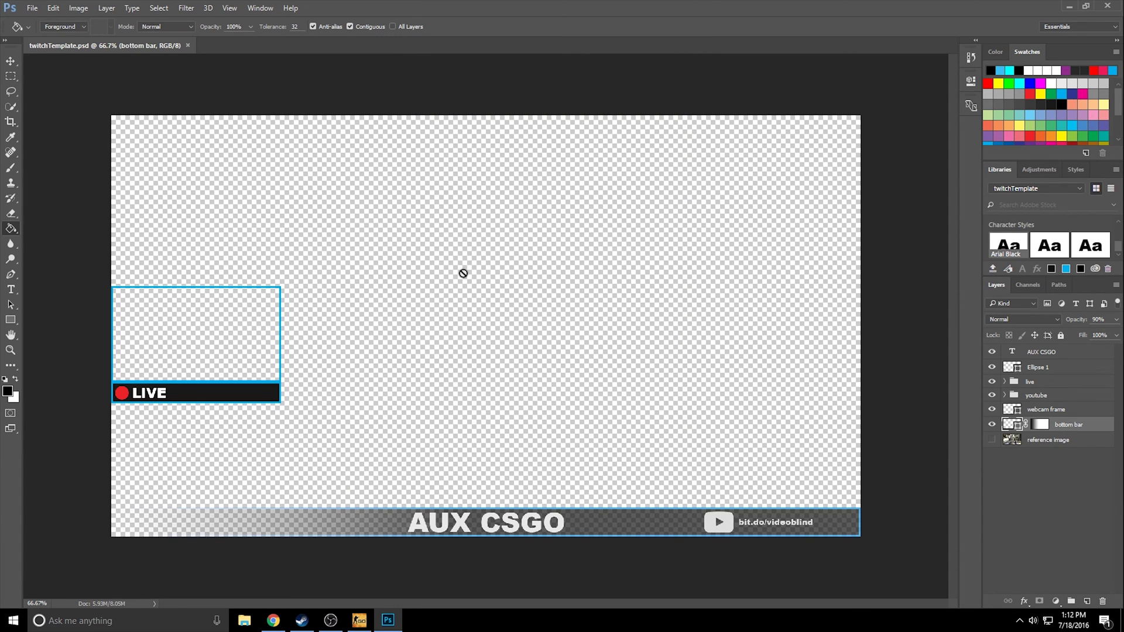
left_click(11, 60)
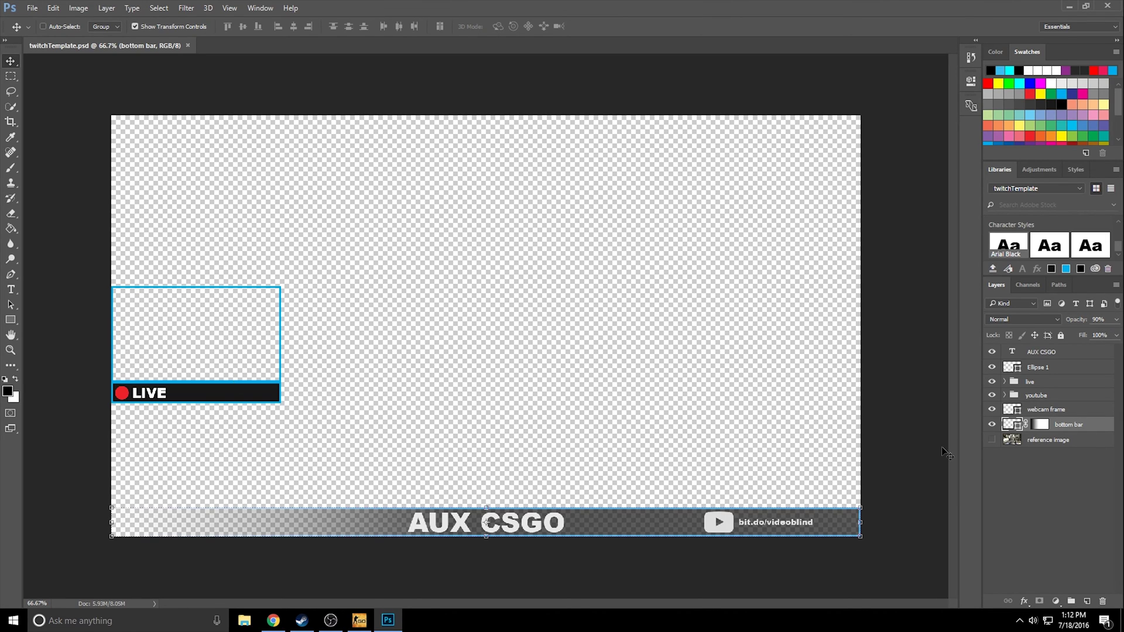
Make the CS:GO reference screenshot layer visible and nudge the LIVE group back into place.
left_click(1063, 440)
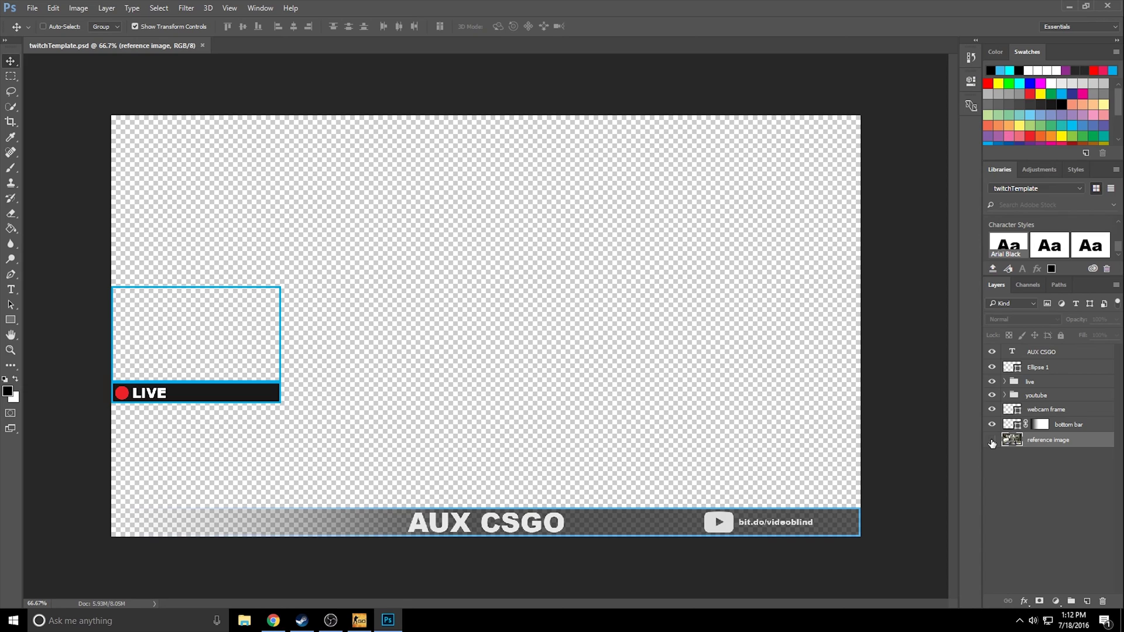
left_click(992, 440)
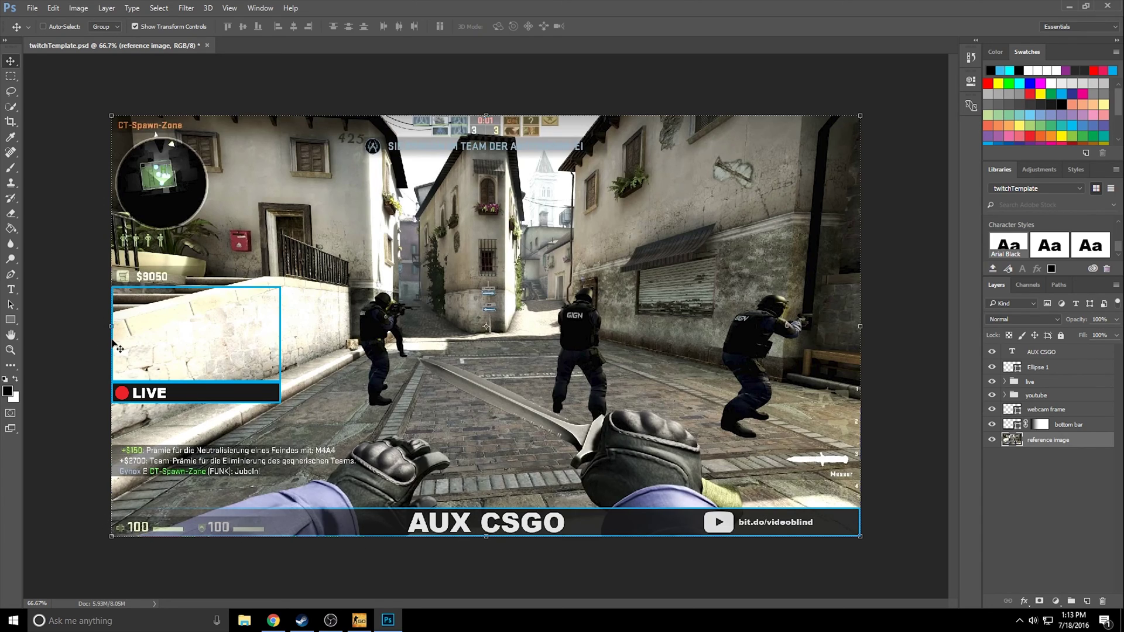
left_click(1060, 382)
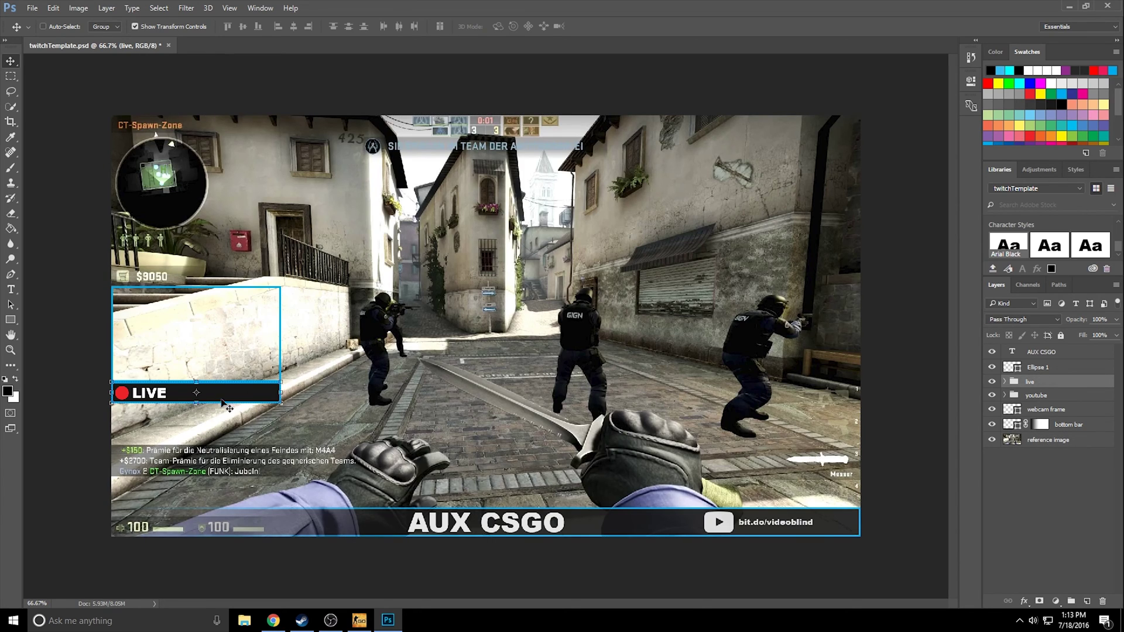
mouse_move(212, 396)
left_mouse_down()
mouse_move(297, 419)
mouse_move(217, 401)
left_mouse_up()
Open twitchAway.psd via File > Open Recent and make its dark Layer 3 visible.
left_click(33, 8)
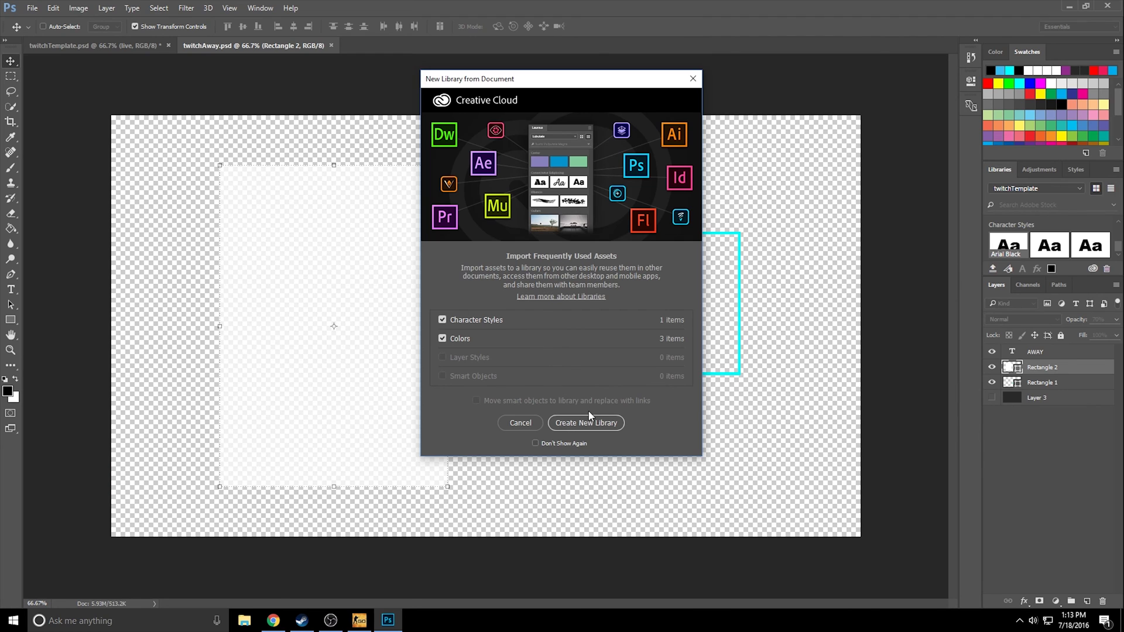
left_click(585, 421)
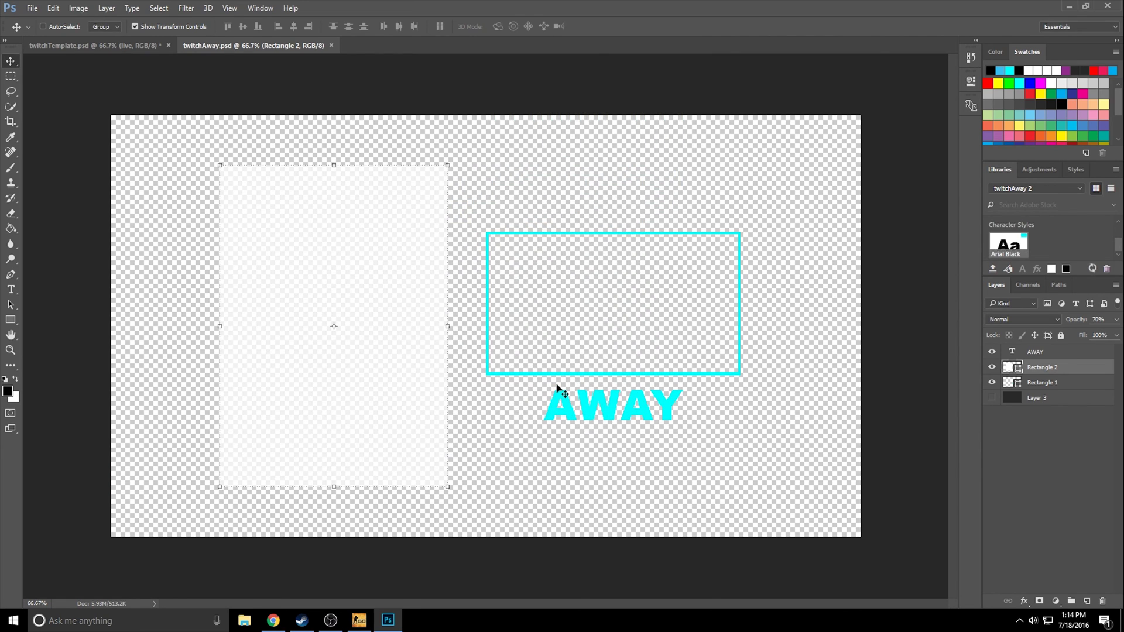
left_click(991, 397)
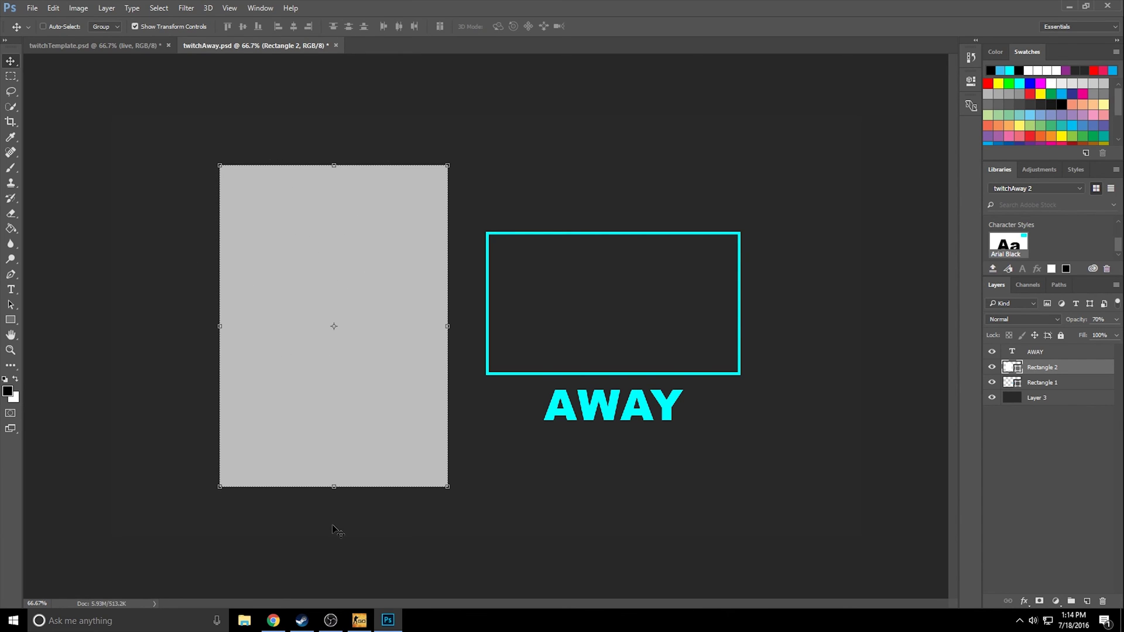
Return to OBS, select the away scene, and open the chat source's properties.
left_click(331, 620)
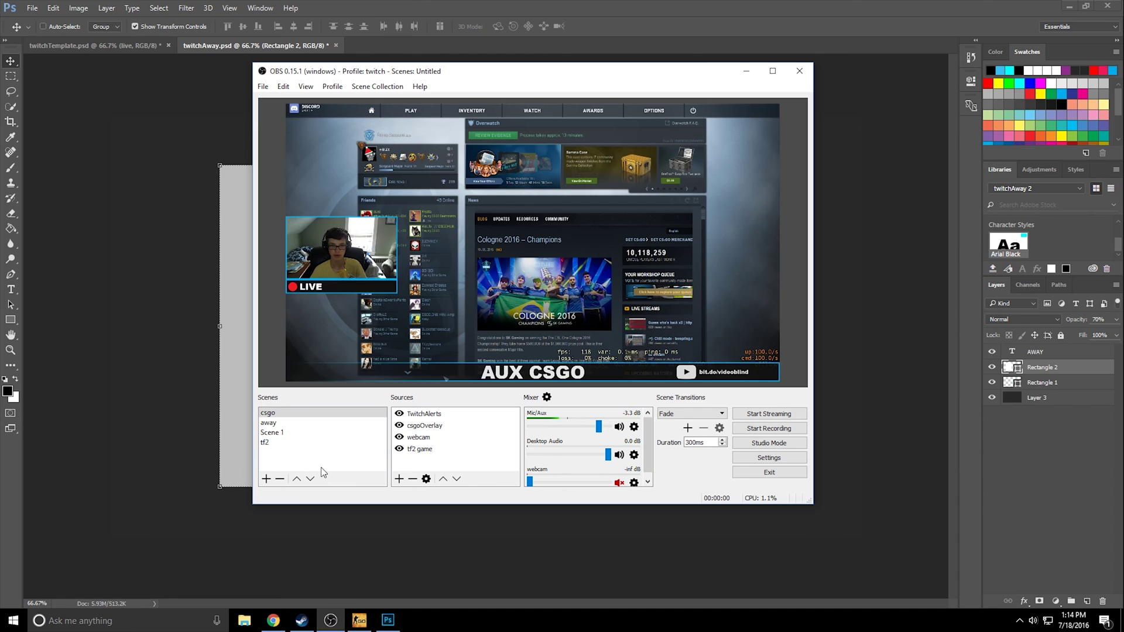
left_click(305, 424)
left_click(329, 156)
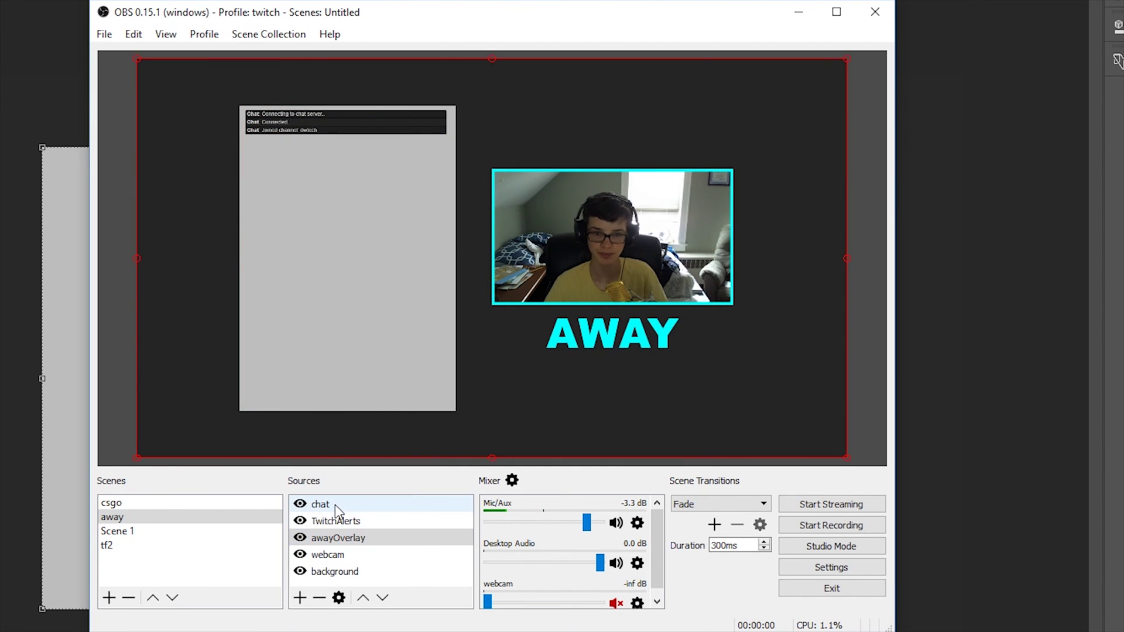
right_click(335, 505)
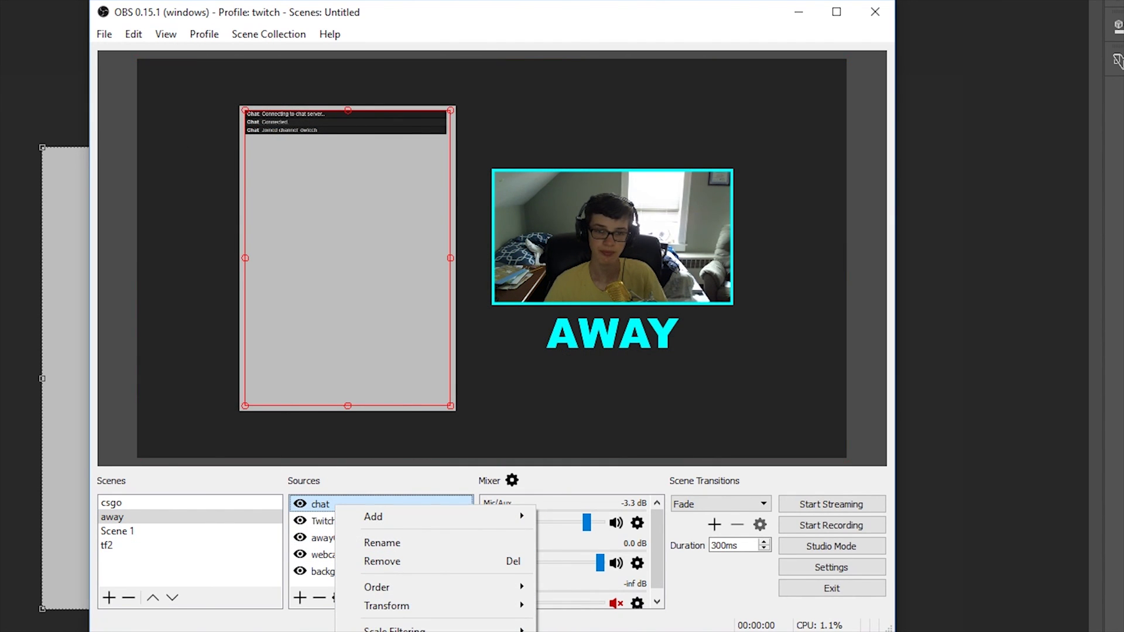
left_click(398, 631)
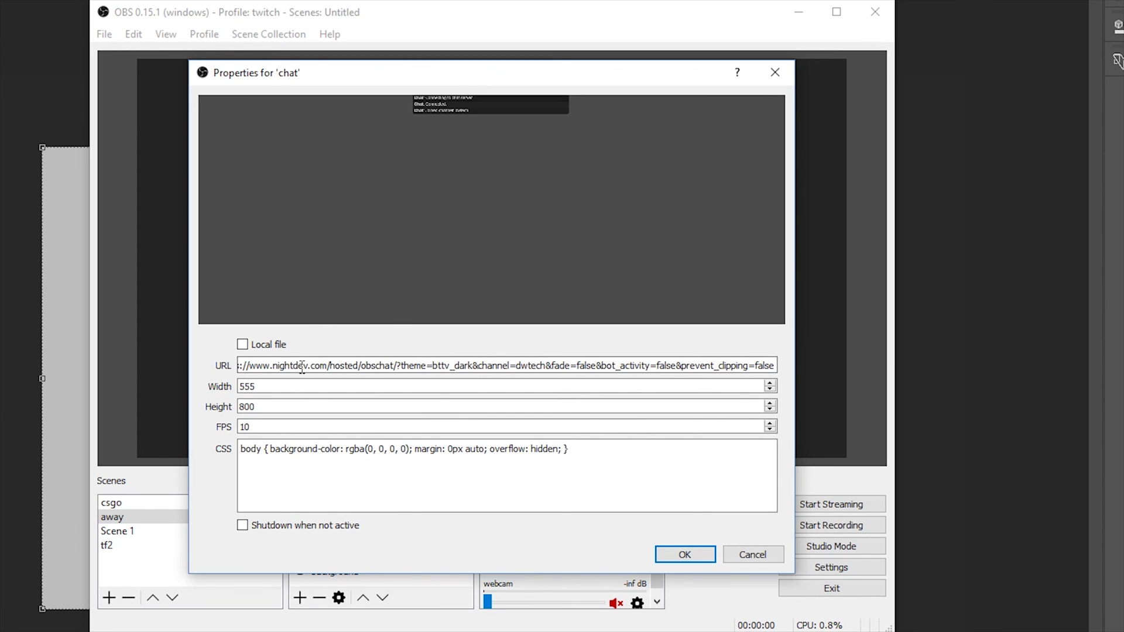
Review the chat URL, custom CSS and FPS 10 settings, then close with OK unchanged.
left_click_drag(302, 367, 272, 375)
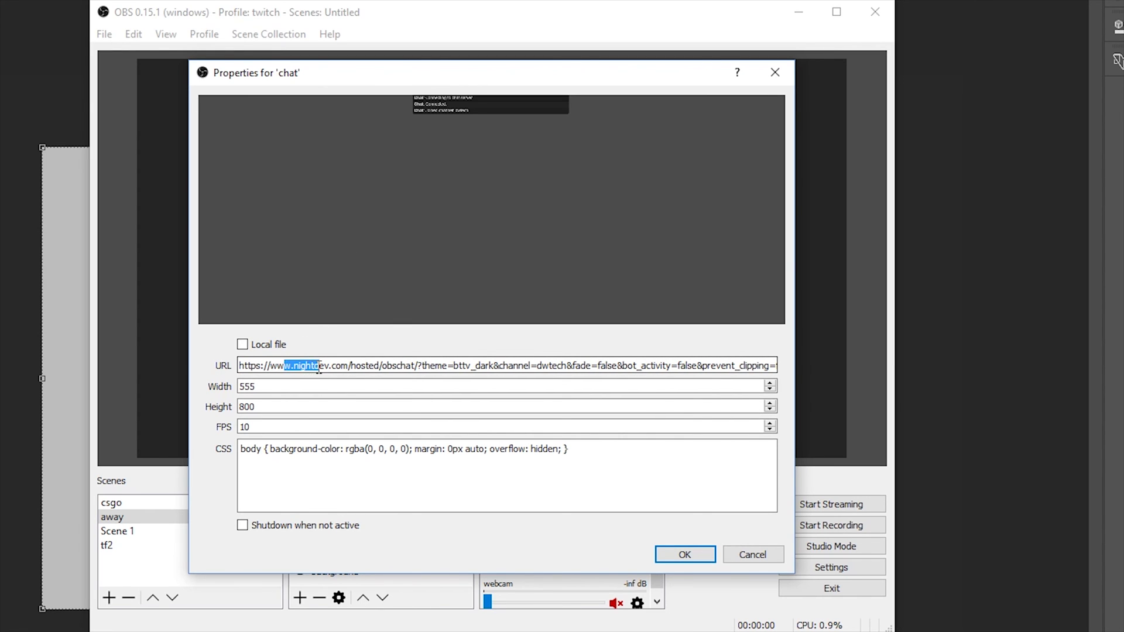
left_click(337, 365)
left_click_drag(348, 365, 240, 350)
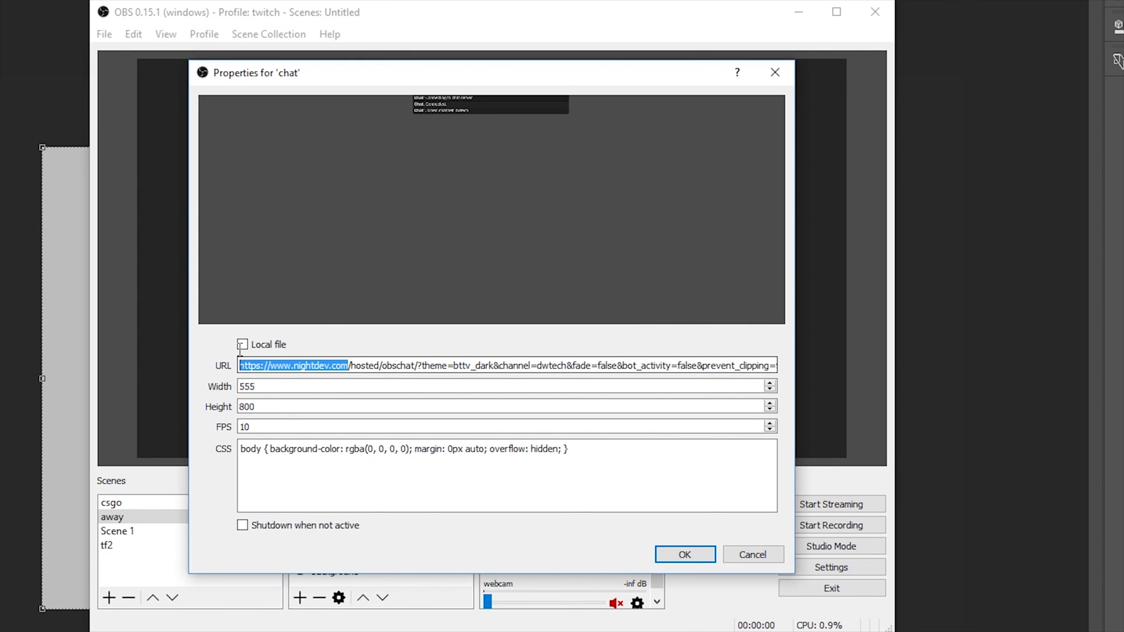
left_click(392, 360)
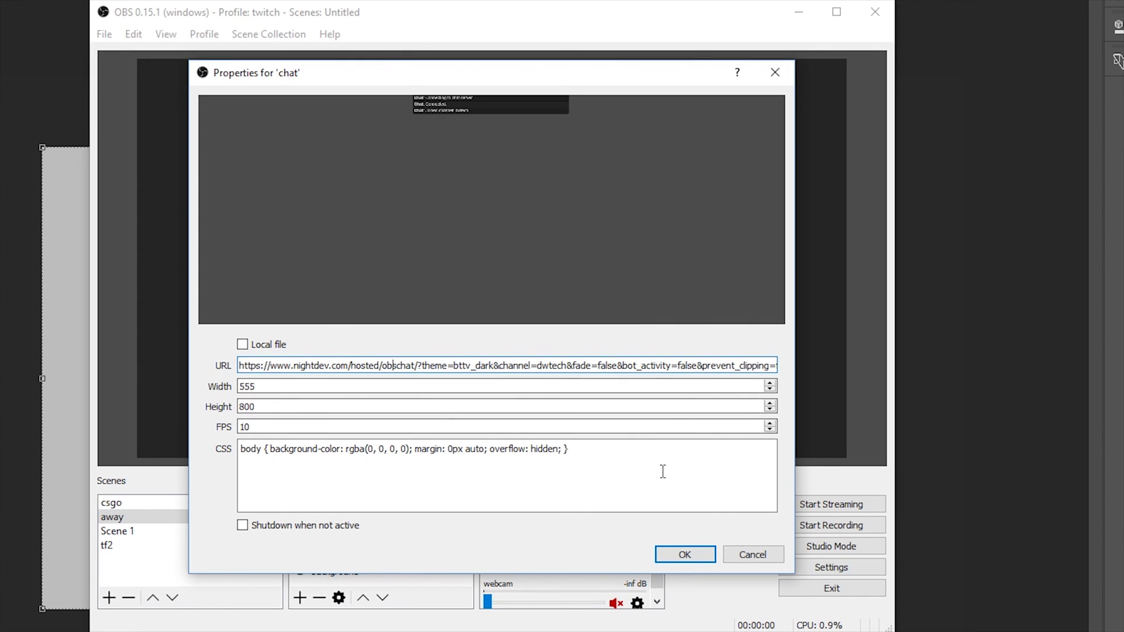
left_click(565, 441)
left_click_drag(565, 437, 234, 484)
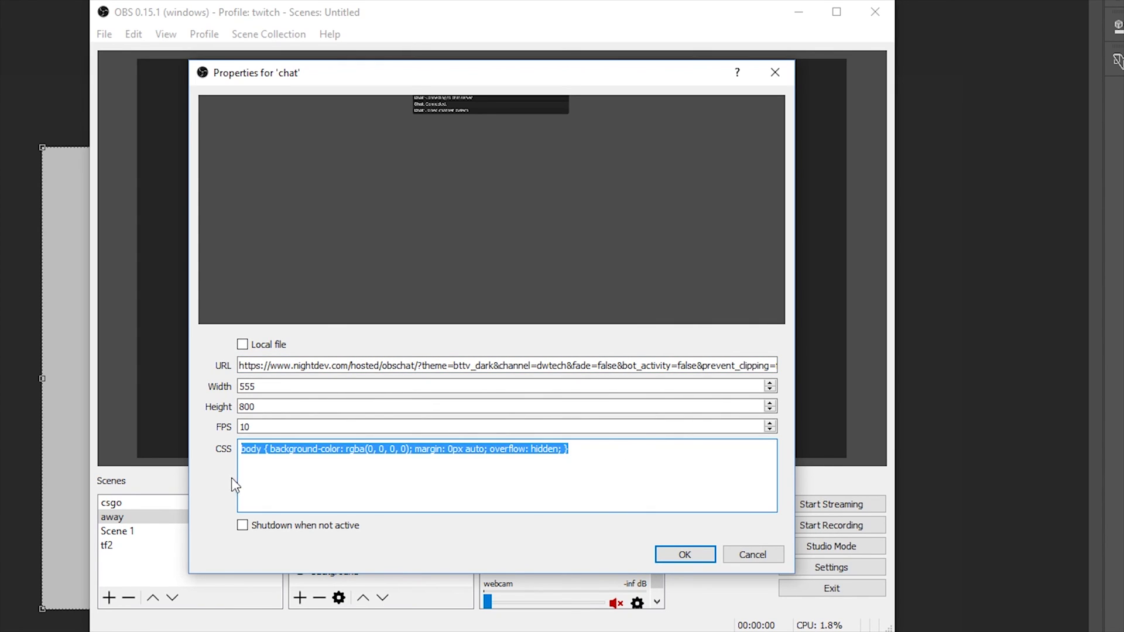
left_click(606, 459)
key("ctrl+a")
left_click(581, 476)
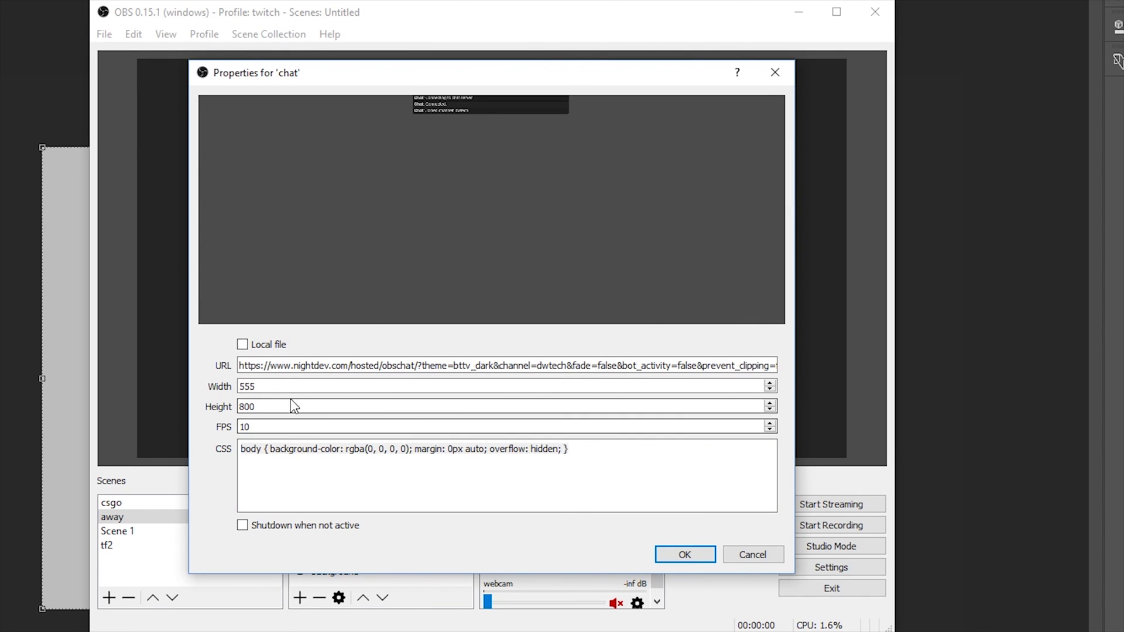
left_click_drag(240, 366, 275, 374)
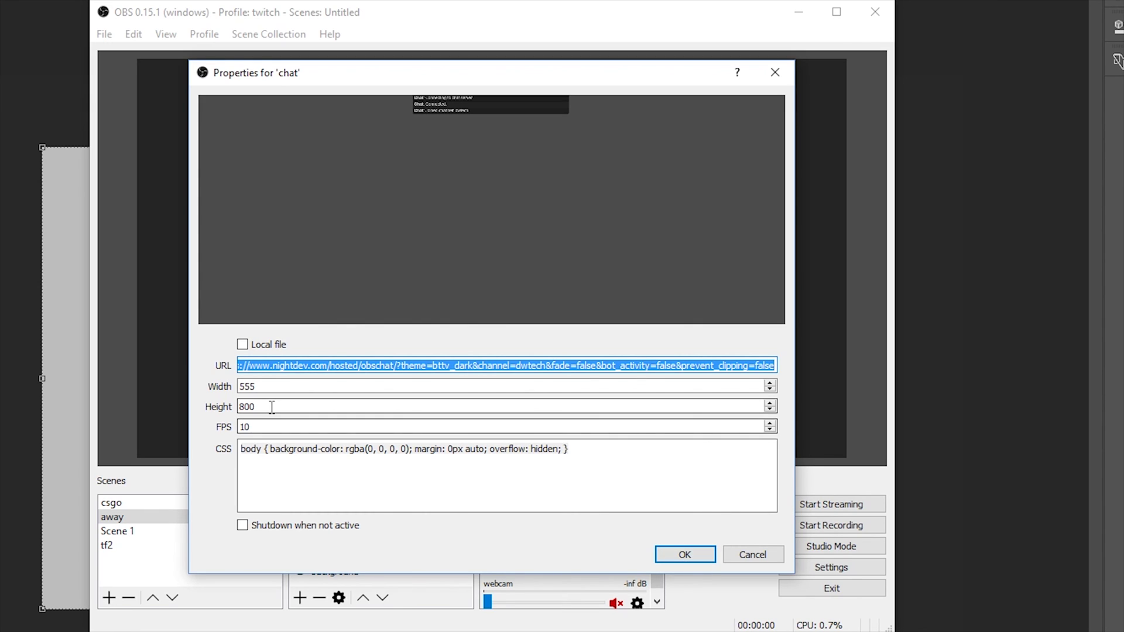
left_click_drag(251, 426, 227, 431)
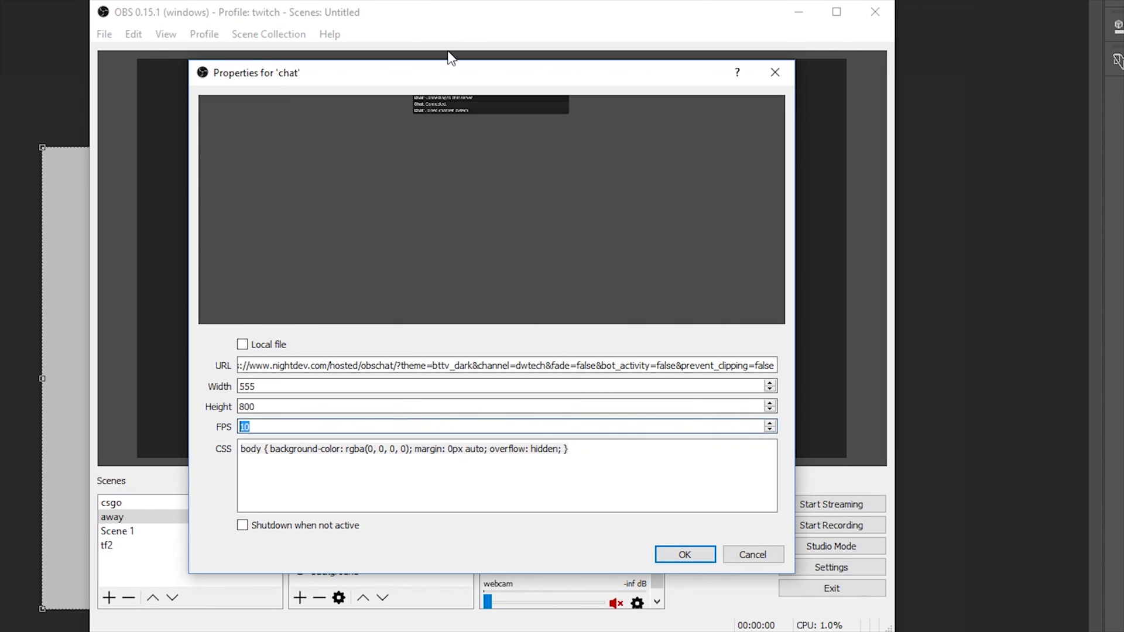
left_click(697, 557)
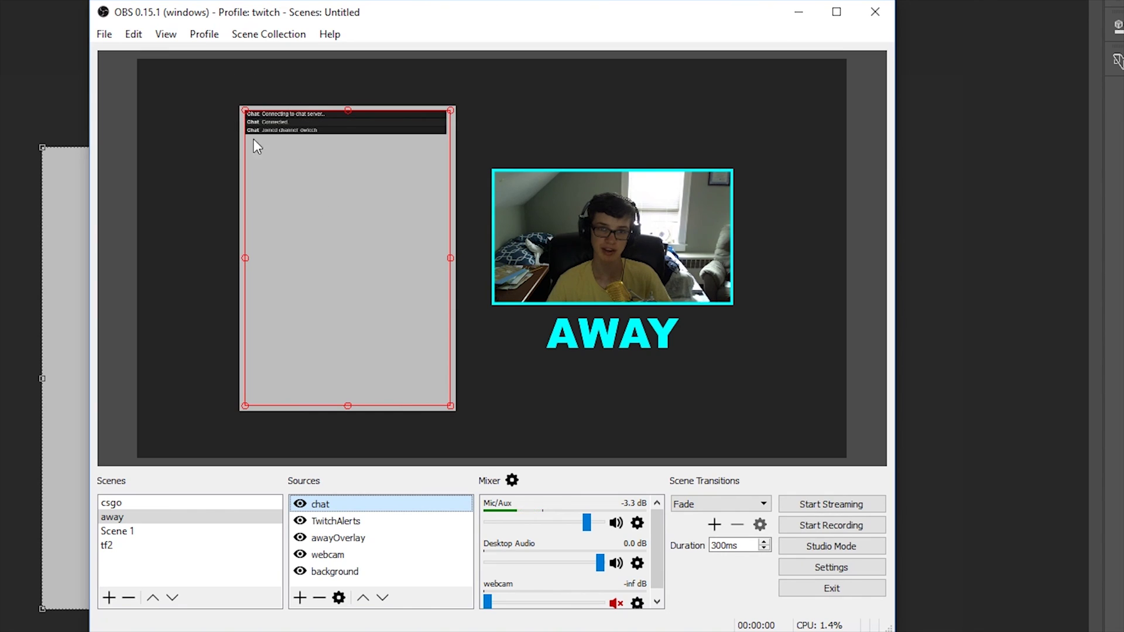
left_click(220, 130)
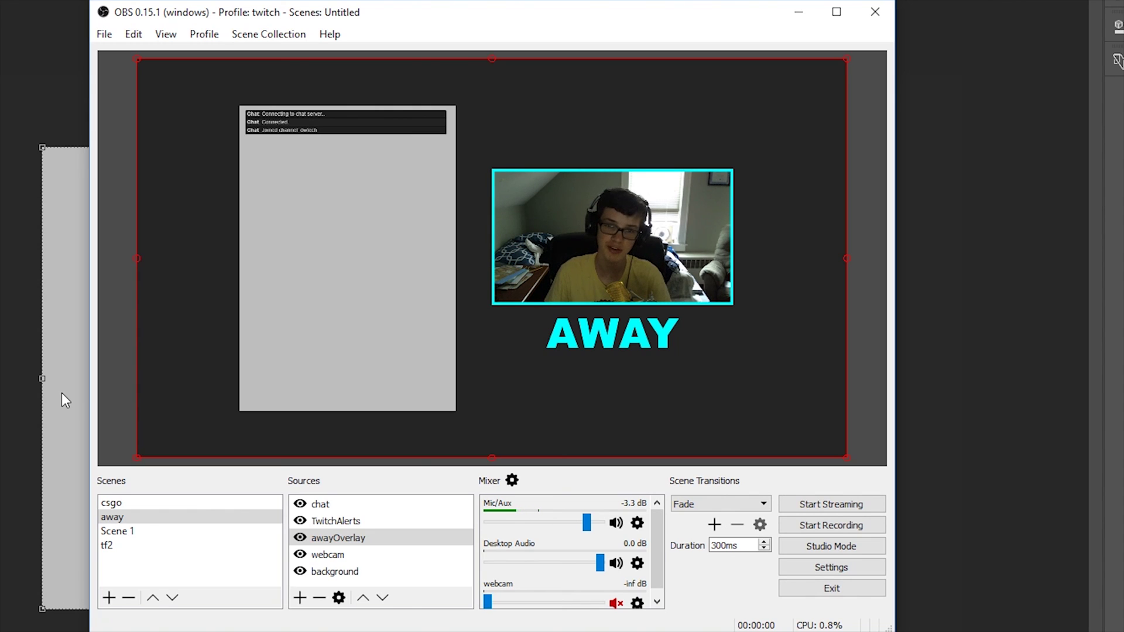
left_click(859, 215)
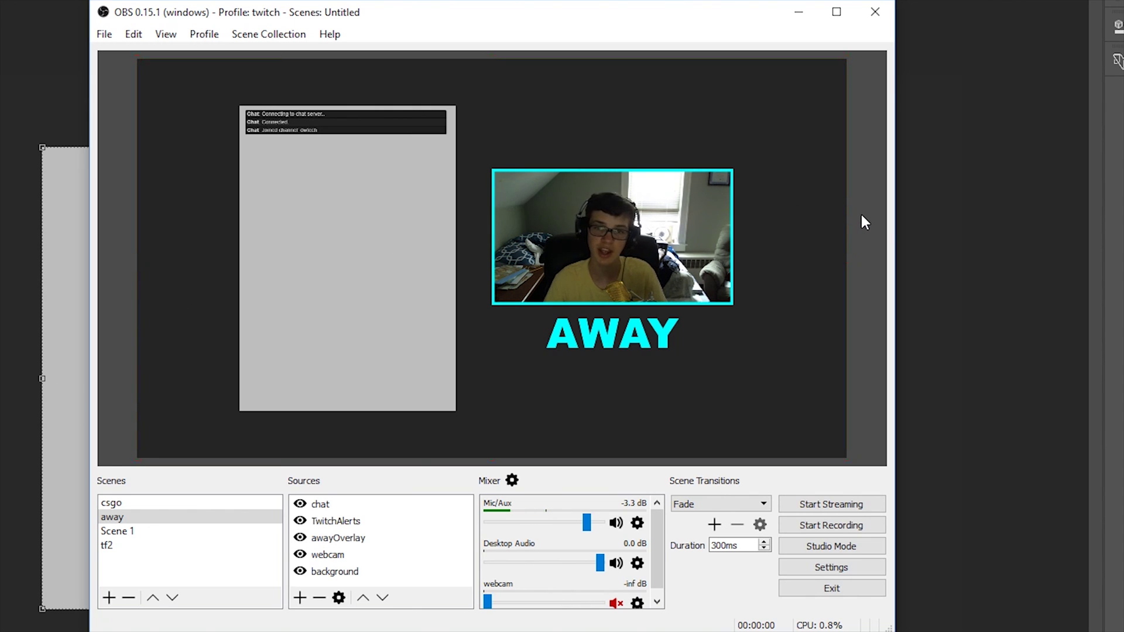